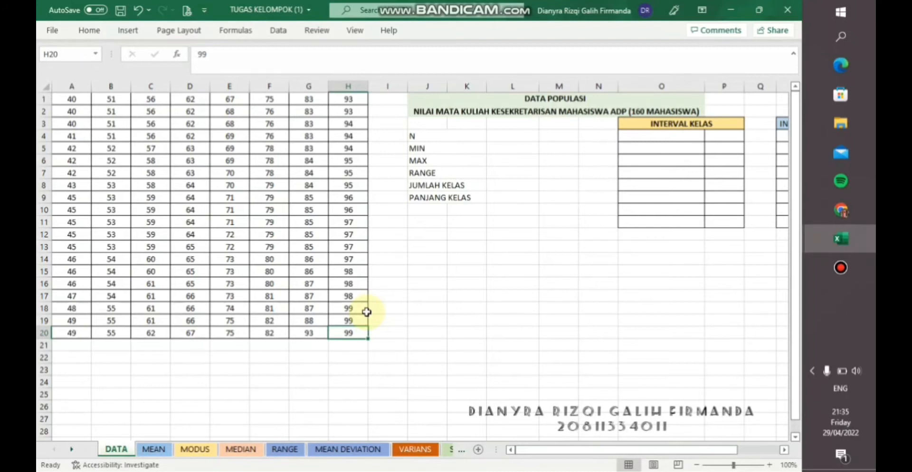
Examine the INTERVAL KELAS and FREKUENSI table headers and the summary labels from MIN to PANJANG KELAS on the DATA sheet.
{"action": "left_click", "coordinate": [634, 126]}
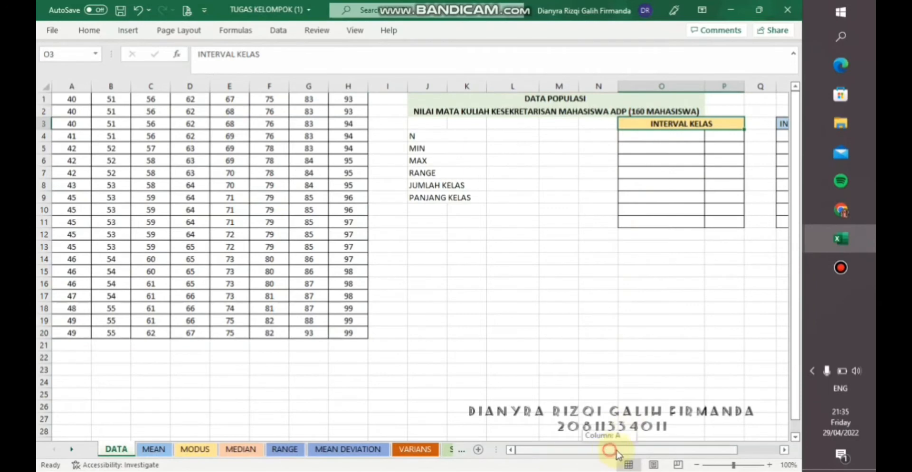
{"action": "left_click_drag", "start_coordinate": [616, 451], "coordinate": [658, 451]}
{"action": "left_click", "coordinate": [737, 127]}
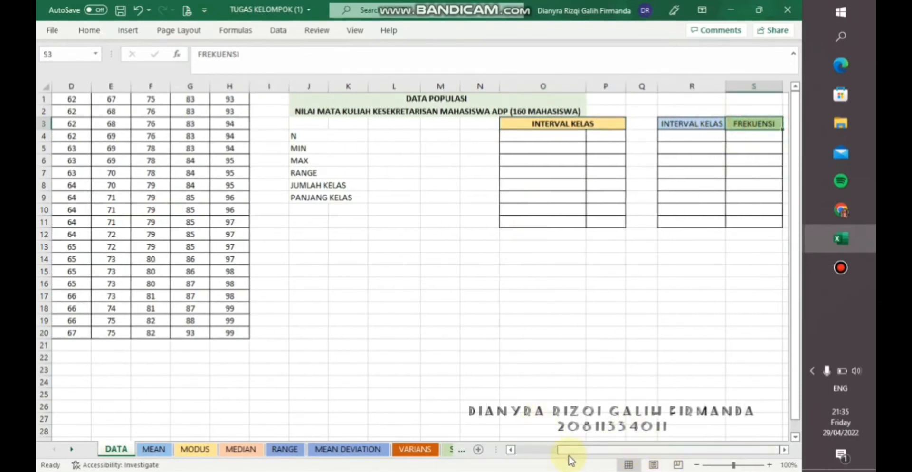
{"action": "left_click_drag", "start_coordinate": [578, 452], "coordinate": [517, 452]}
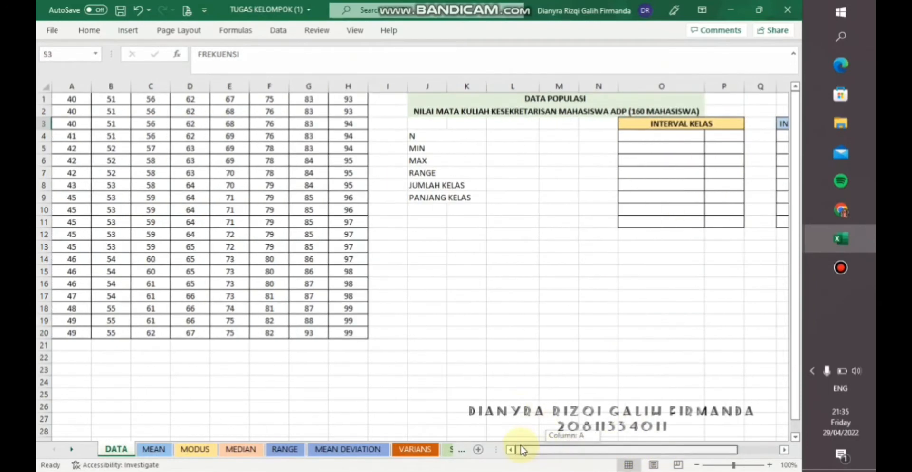
{"action": "left_click", "coordinate": [437, 149]}
{"action": "left_click", "coordinate": [443, 161]}
{"action": "left_click", "coordinate": [455, 173]}
{"action": "left_click", "coordinate": [456, 186]}
{"action": "left_click", "coordinate": [456, 197]}
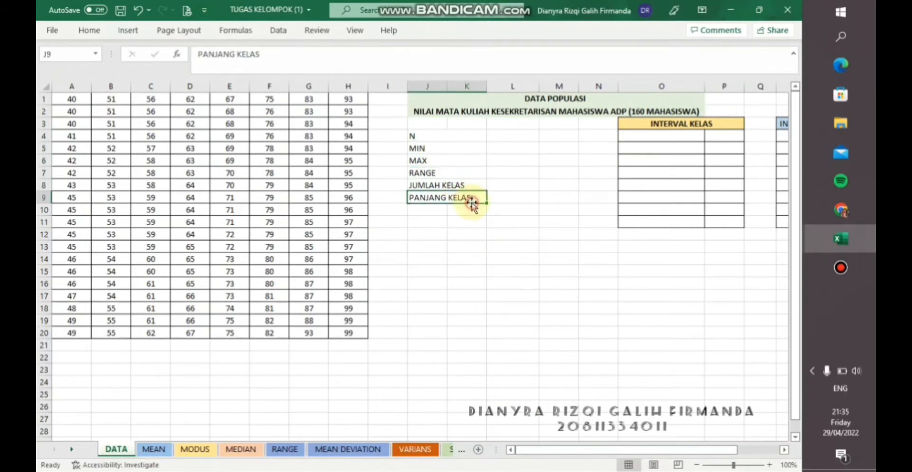
Calculate N in L4 by counting the population values in A1:H20 with the COUNT function.
{"action": "left_click", "coordinate": [534, 140]}
{"action": "double_click", "coordinate": [508, 136]}
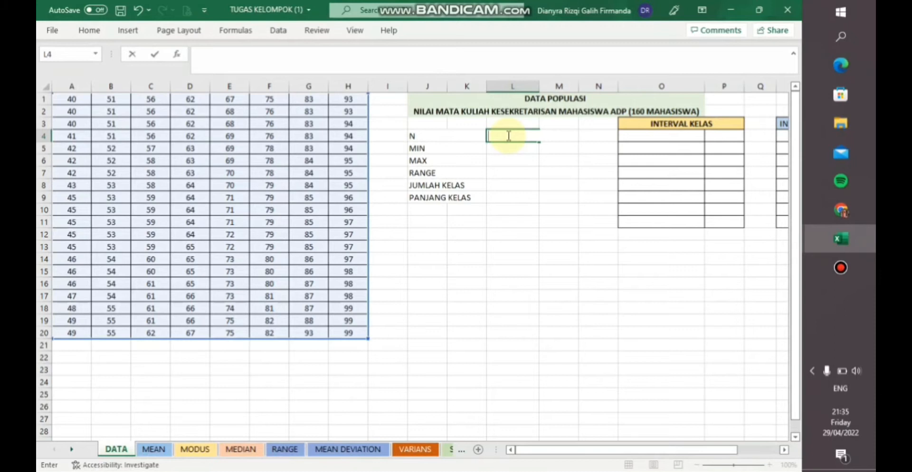
{"action": "type", "text": "=count("}
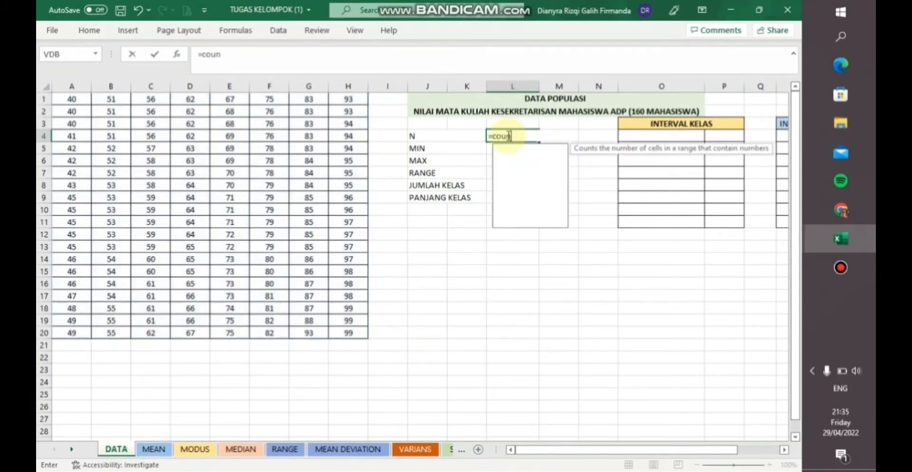
{"action": "left_click_drag", "start_coordinate": [72, 99], "coordinate": [348, 337]}
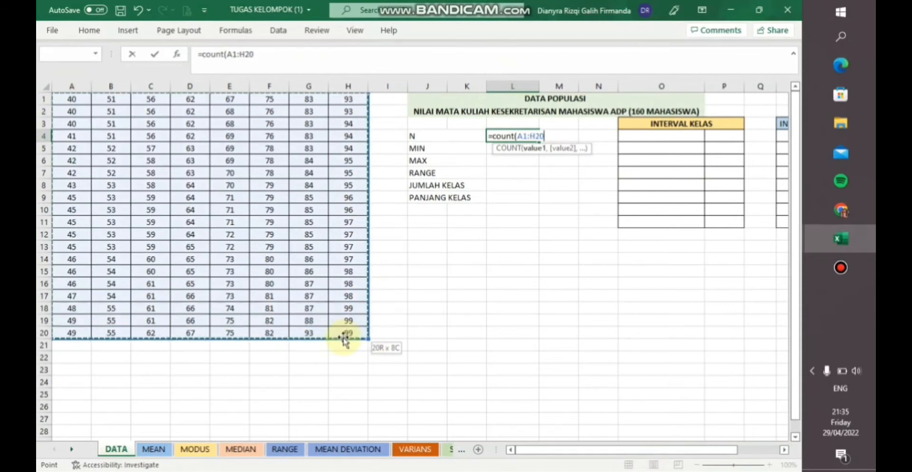
{"action": "key", "text": "Return"}
Calculate MIN in L5 and MAX in L6 with the MIN and MAX functions over A1:H20.
{"action": "type", "text": "="}
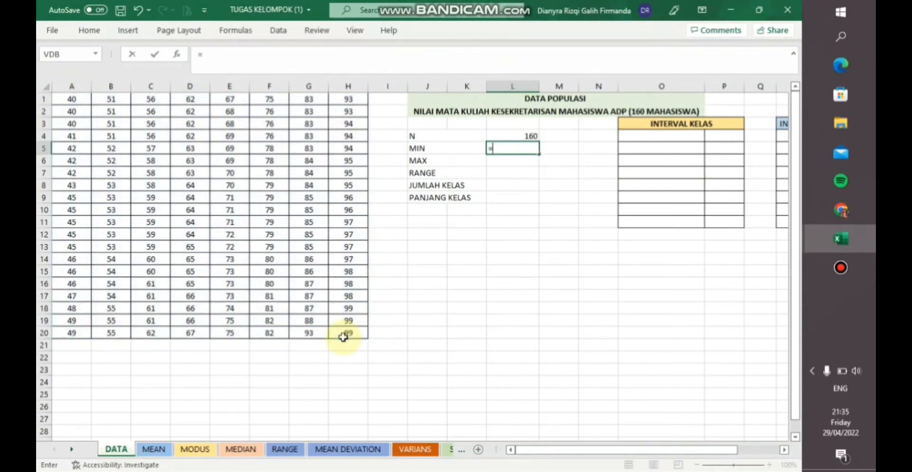
{"action": "type", "text": "min("}
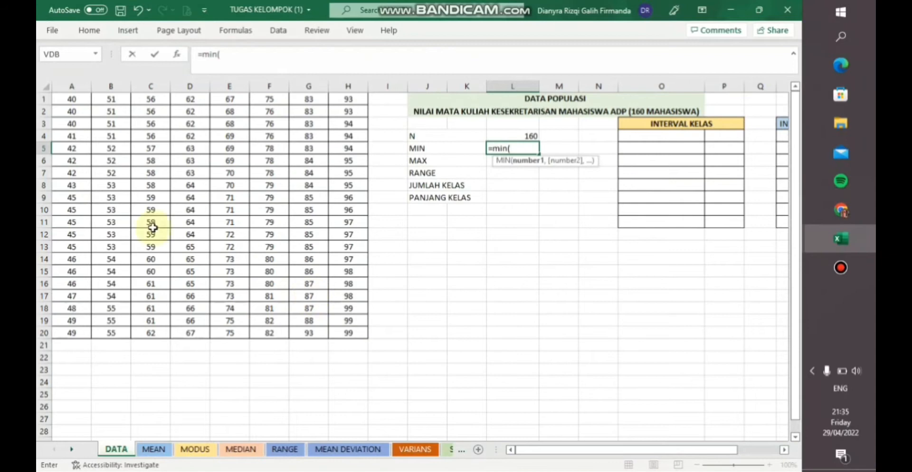
{"action": "left_click_drag", "start_coordinate": [75, 102], "coordinate": [348, 331]}
{"action": "key", "text": "Return"}
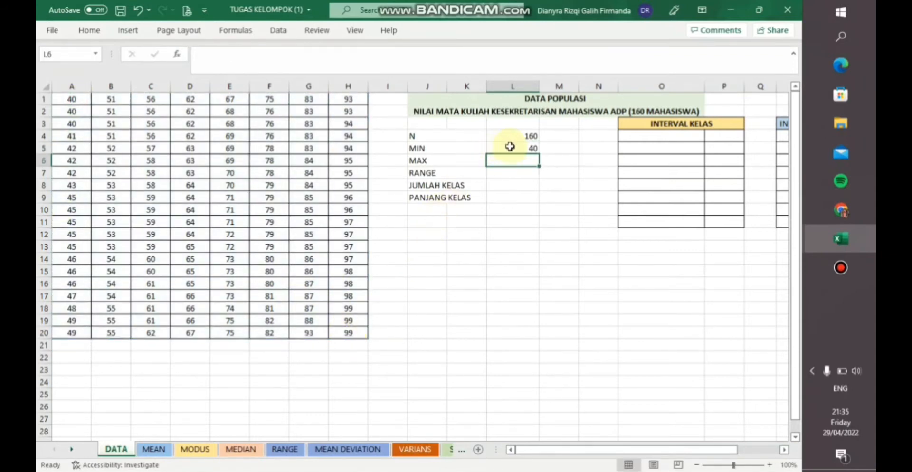
{"action": "type", "text": "=m"}
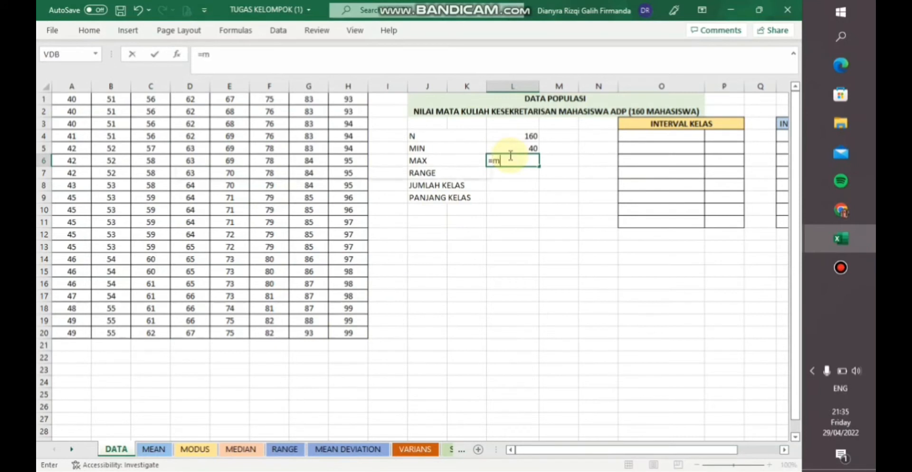
{"action": "type", "text": "ax("}
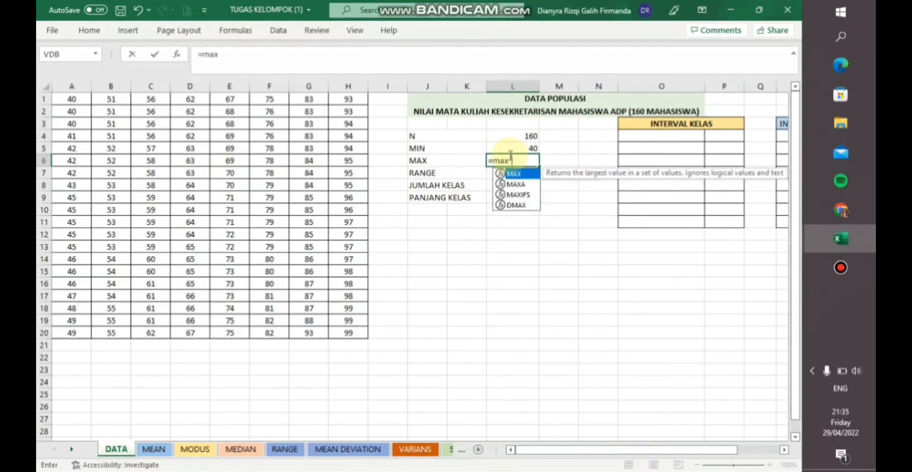
{"action": "left_click_drag", "start_coordinate": [71, 99], "coordinate": [342, 335]}
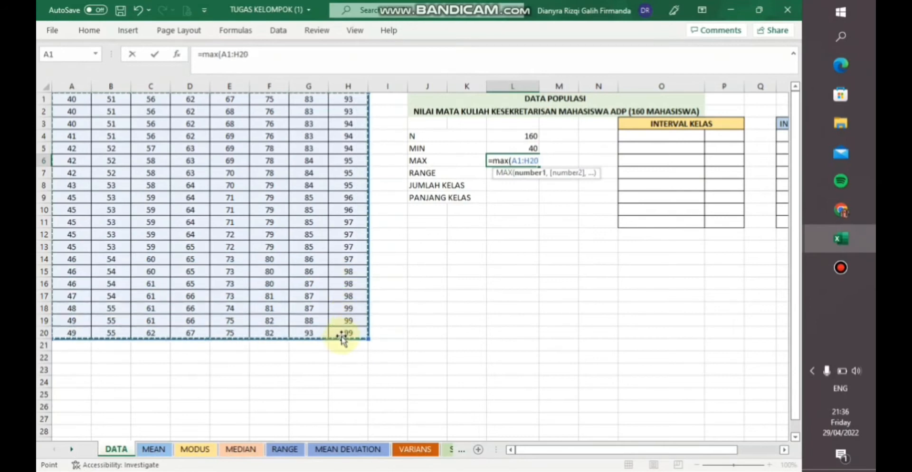
{"action": "key", "text": "Return"}
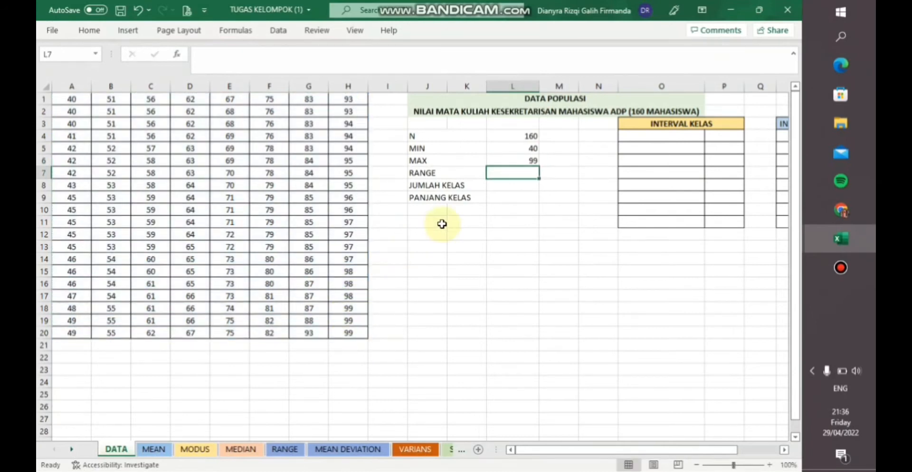
Calculate RANGE in L7 by subtracting the minimum from the maximum with the formula =L6-L5.
{"action": "type", "text": "="}
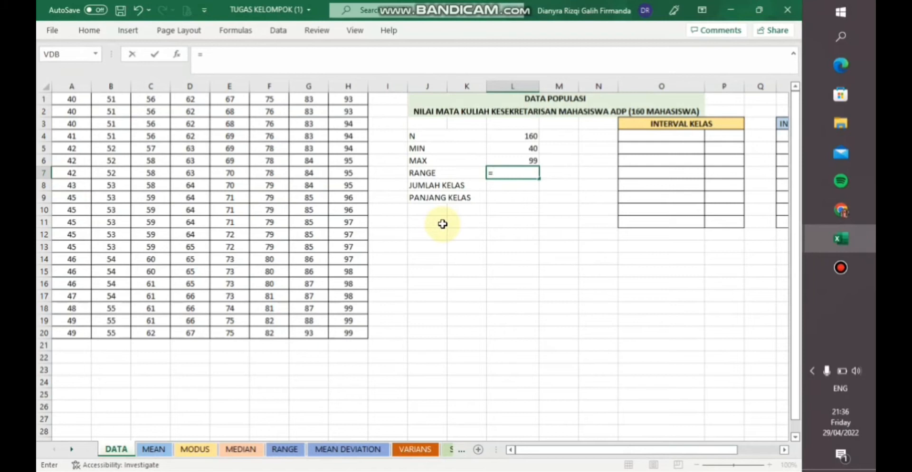
{"action": "left_click", "coordinate": [527, 162]}
{"action": "type", "text": "-"}
{"action": "left_click", "coordinate": [535, 149]}
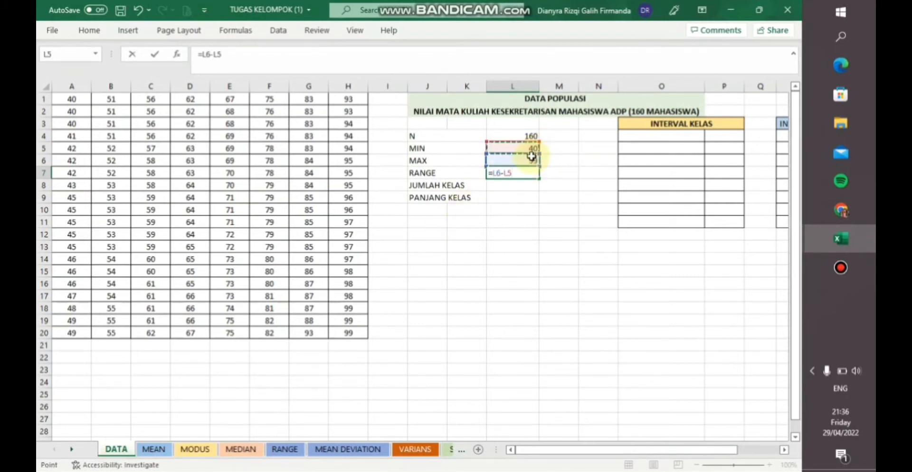
{"action": "key", "text": "Return"}
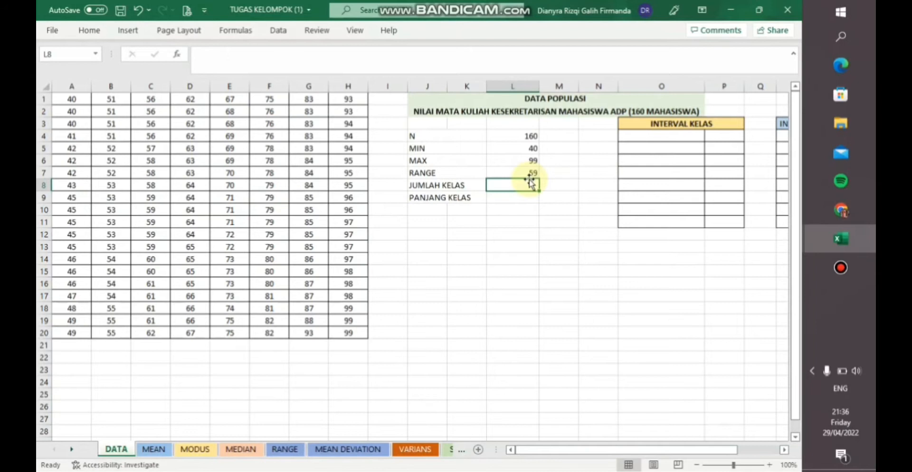
Calculate JUMLAH KELAS in L8 with the formula =1+(3.3*LOG(160)).
{"action": "type", "text": "=1+(3"}
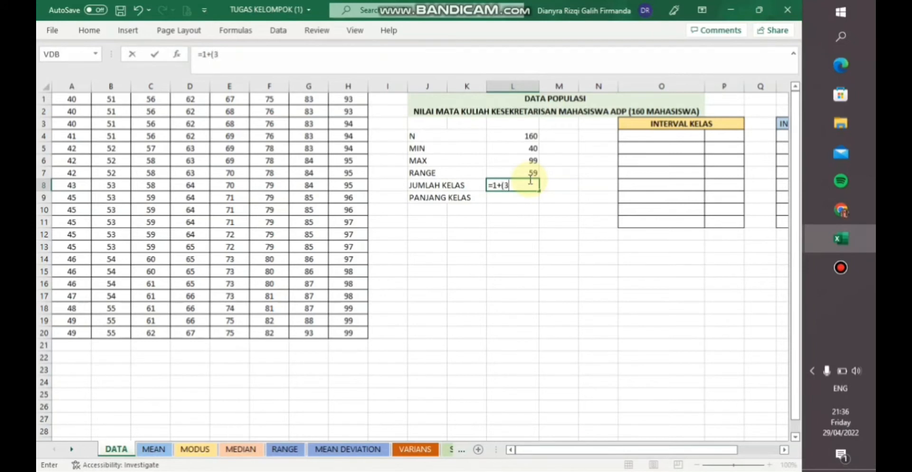
{"action": "type", "text": ".3*log"}
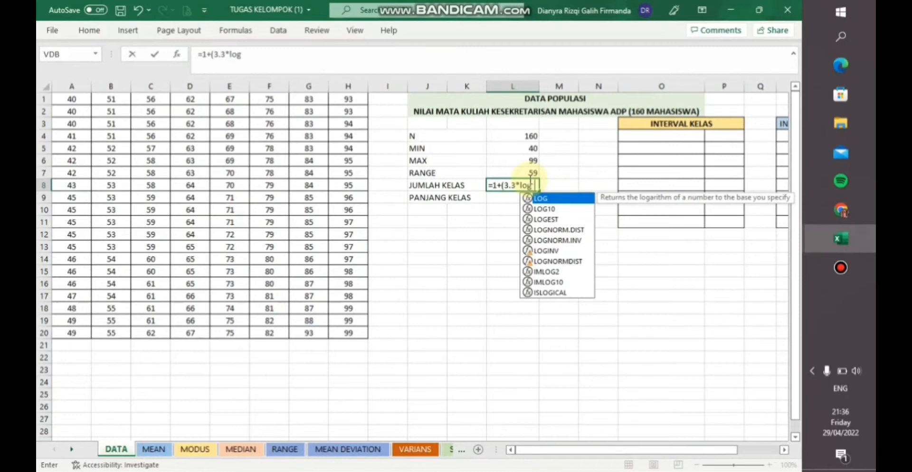
{"action": "type", "text": "(160)"}
{"action": "key", "text": "Return"}
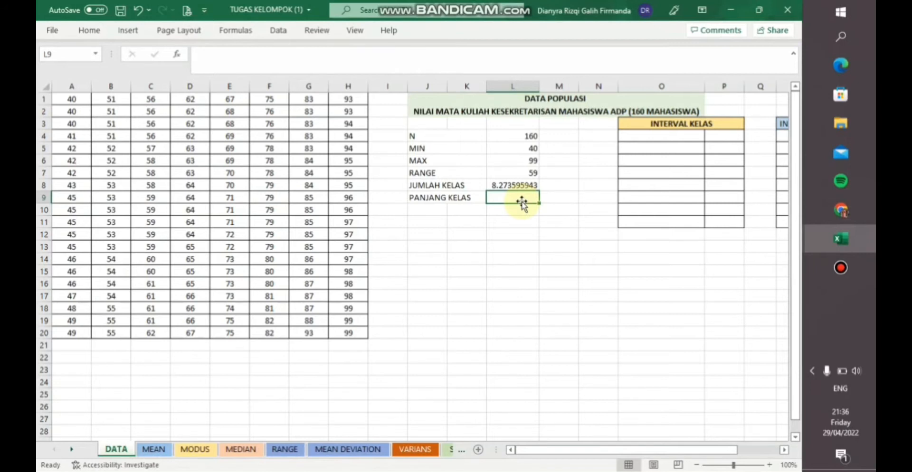
Calculate PANJANG KELAS in L9 by dividing the range by the number of classes with =L7/L8.
{"action": "type", "text": "="}
{"action": "left_click", "coordinate": [515, 174]}
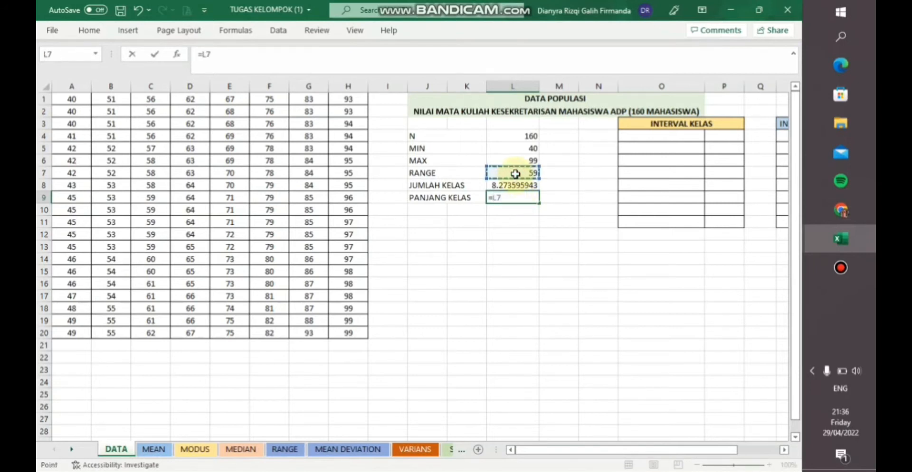
{"action": "type", "text": "/"}
{"action": "left_click", "coordinate": [522, 186]}
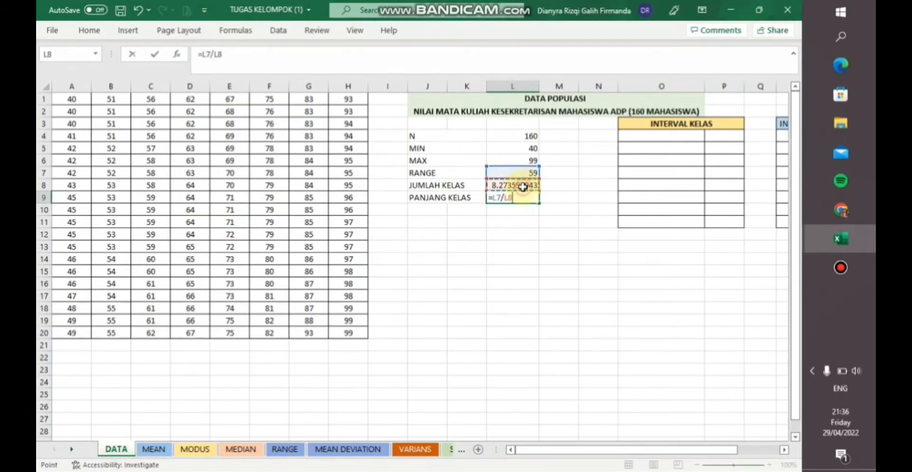
{"action": "key", "text": "Return"}
Round JUMLAH KELAS down to a whole number in M8 using ROUNDDOWN on L8 with 0 digits.
{"action": "left_click", "coordinate": [558, 184]}
{"action": "type", "text": "="}
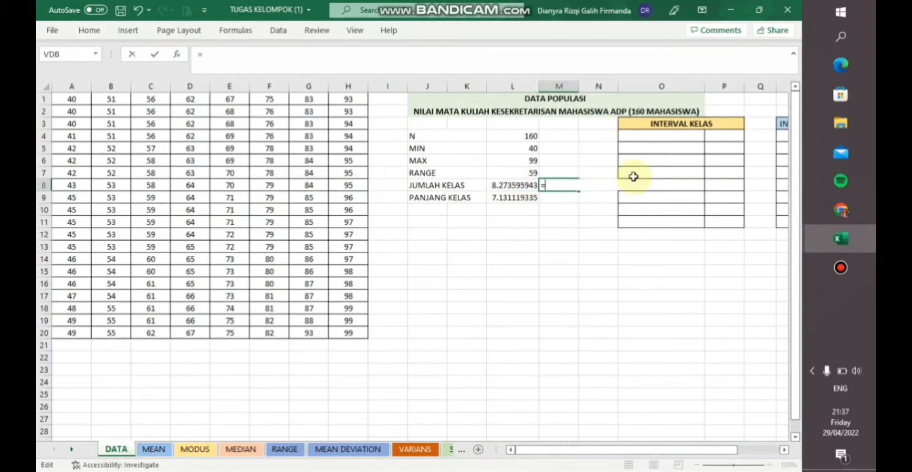
{"action": "type", "text": "roun"}
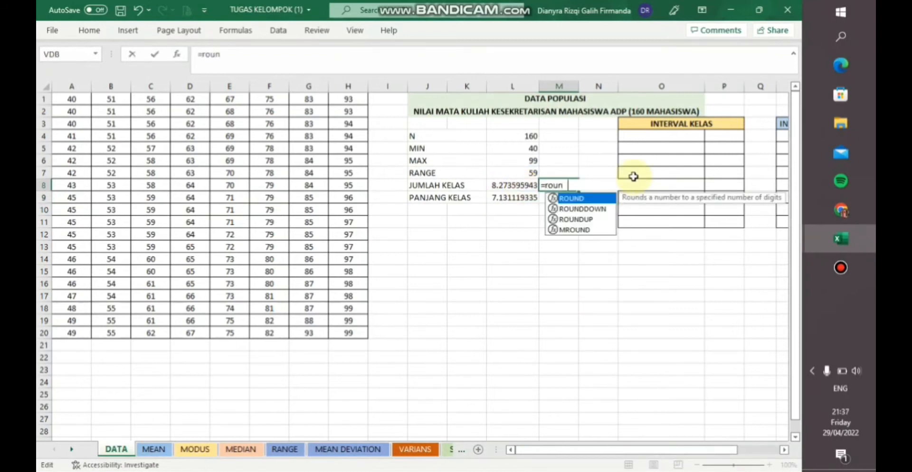
{"action": "type", "text": "d"}
{"action": "double_click", "coordinate": [603, 208]}
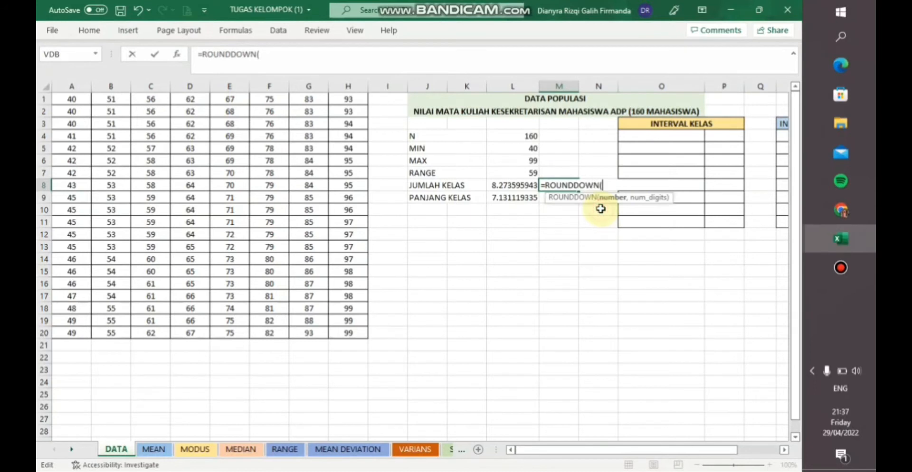
{"action": "left_click", "coordinate": [531, 187]}
{"action": "type", "text": ",0"}
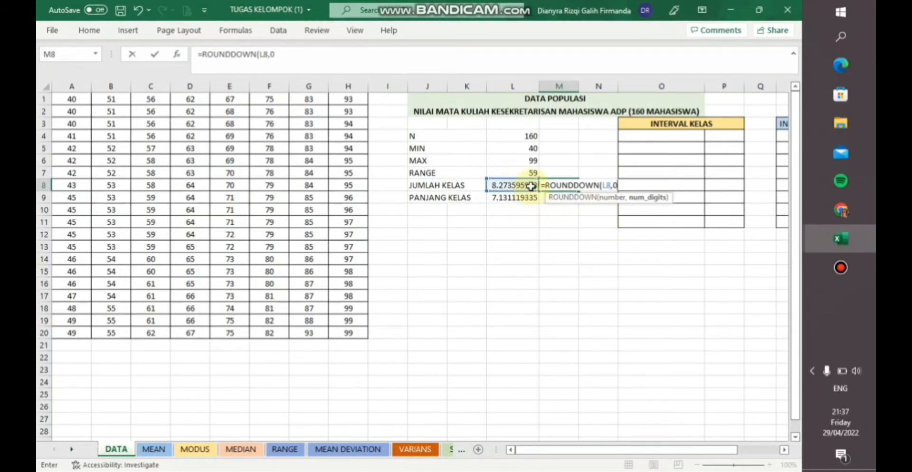
{"action": "key", "text": "Return"}
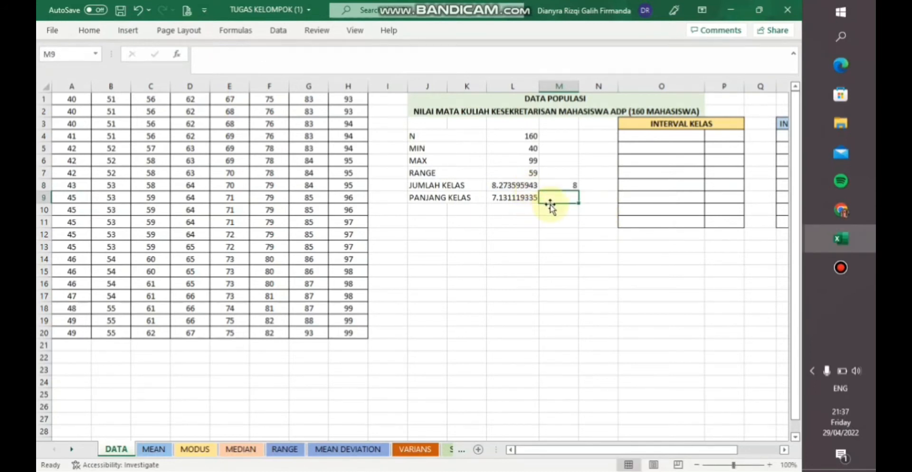
Round PANJANG KELAS up to a whole number in M9 using ROUNDUP on L9 with 0 digits.
{"action": "type", "text": "=round"}
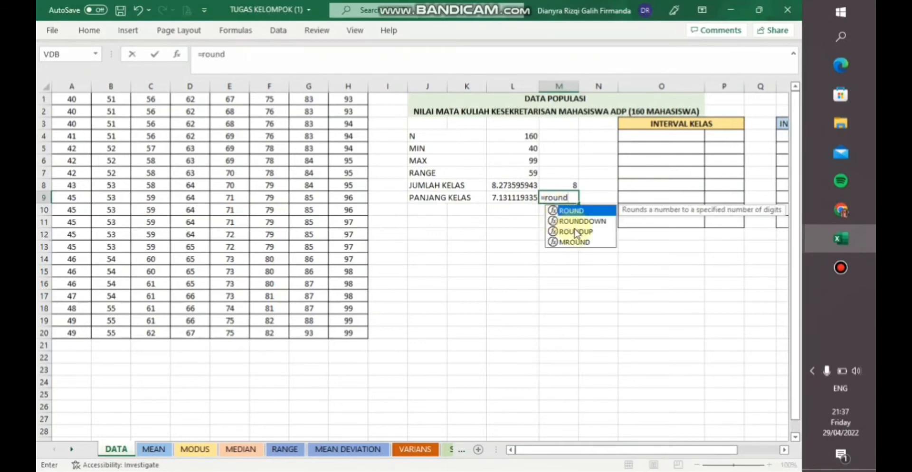
{"action": "double_click", "coordinate": [576, 231]}
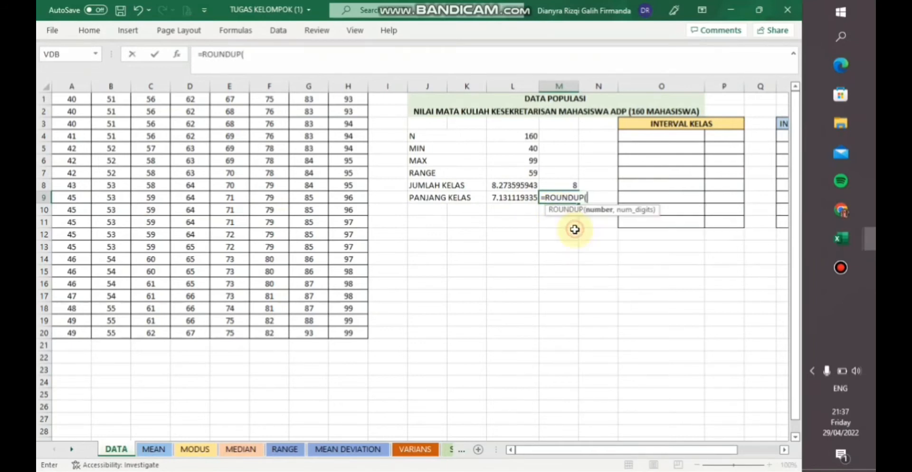
{"action": "left_click", "coordinate": [529, 198]}
{"action": "type", "text": ",0)"}
{"action": "key", "text": "Return"}
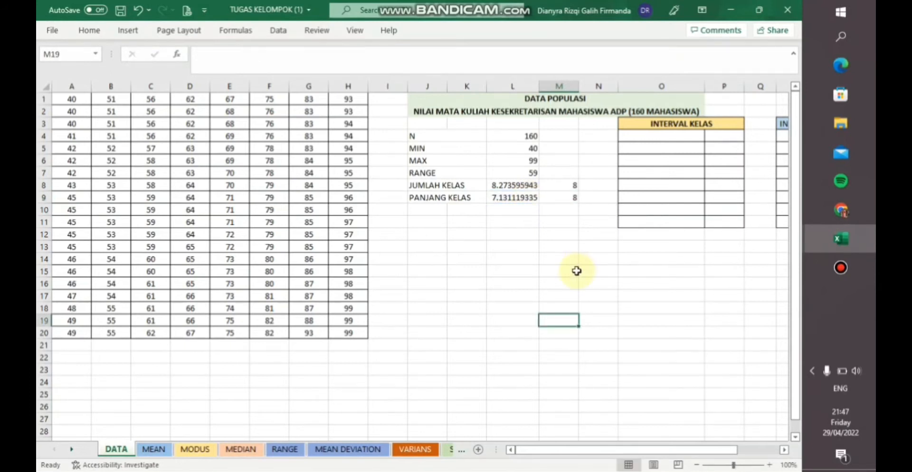
Set the first lower limit of the INTERVAL KELAS table in O4 to the minimum with =L5.
{"action": "left_click", "coordinate": [642, 136]}
{"action": "type", "text": "="}
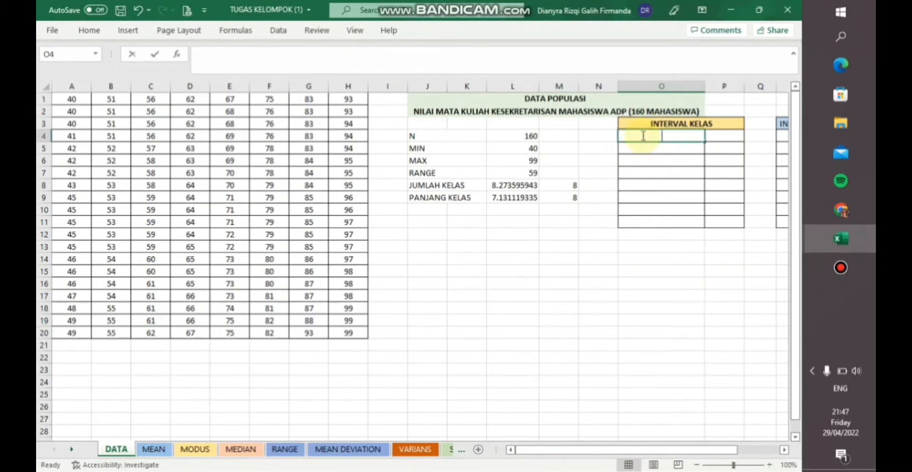
{"action": "left_click", "coordinate": [511, 150]}
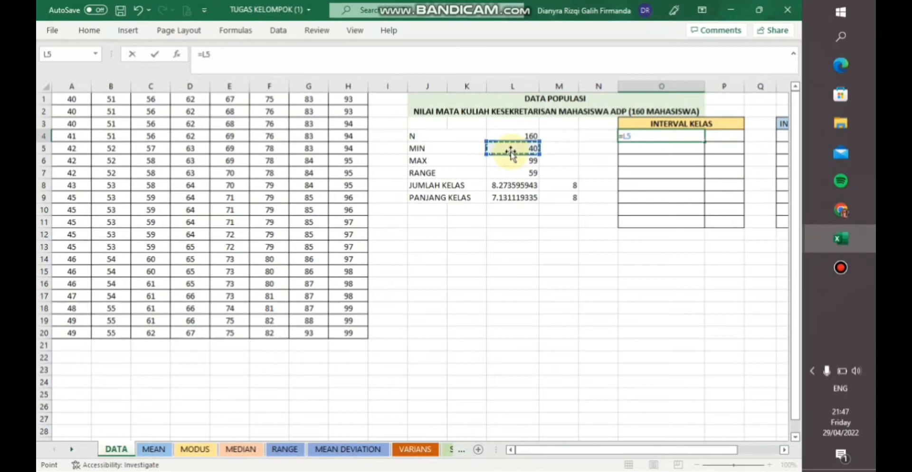
{"action": "key", "text": "Return"}
Calculate the first upper class limit in P4 with =O4+$M$9-1 and fill the formula down to P11.
{"action": "left_click", "coordinate": [731, 137]}
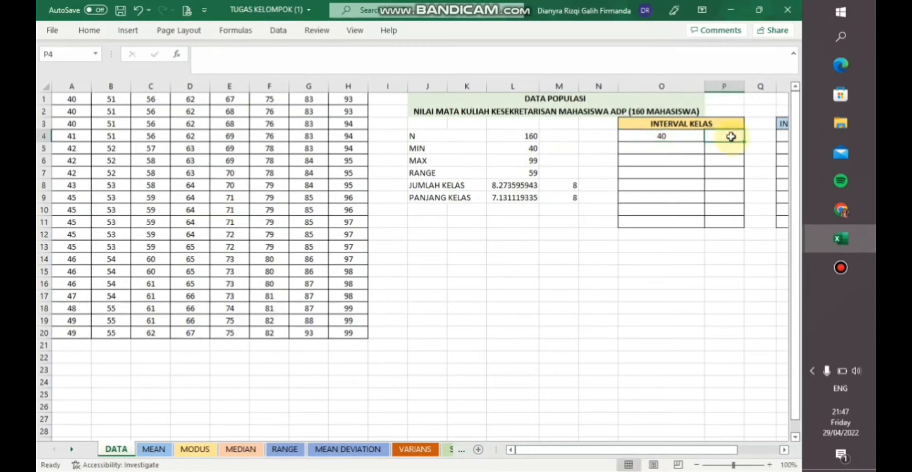
{"action": "type", "text": "="}
{"action": "left_click", "coordinate": [667, 139]}
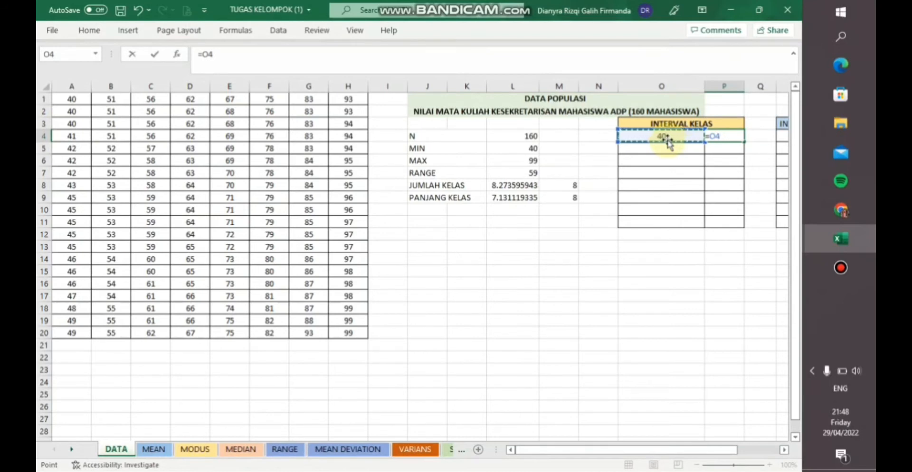
{"action": "type", "text": "+"}
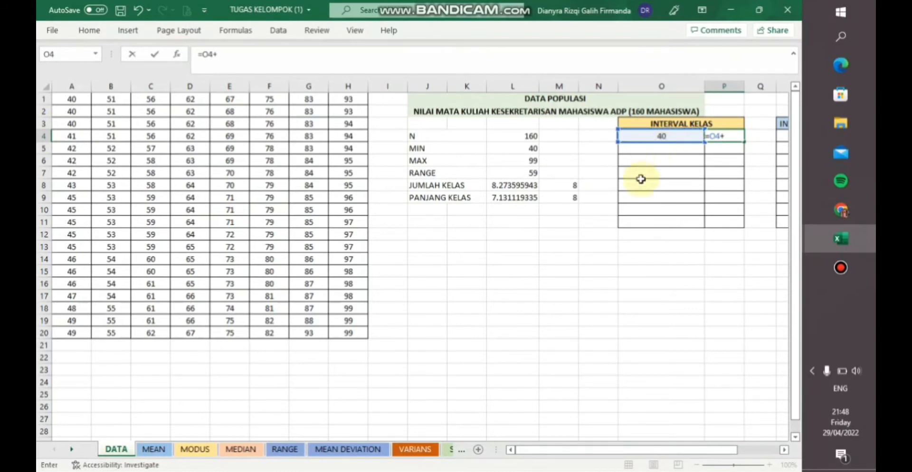
{"action": "left_click", "coordinate": [563, 198]}
{"action": "key", "text": "F4"}
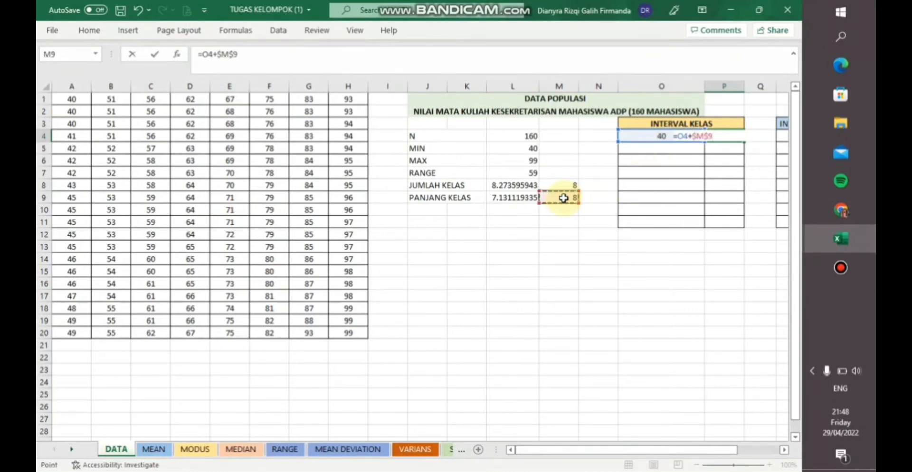
{"action": "type", "text": "-1"}
{"action": "key", "text": "Return"}
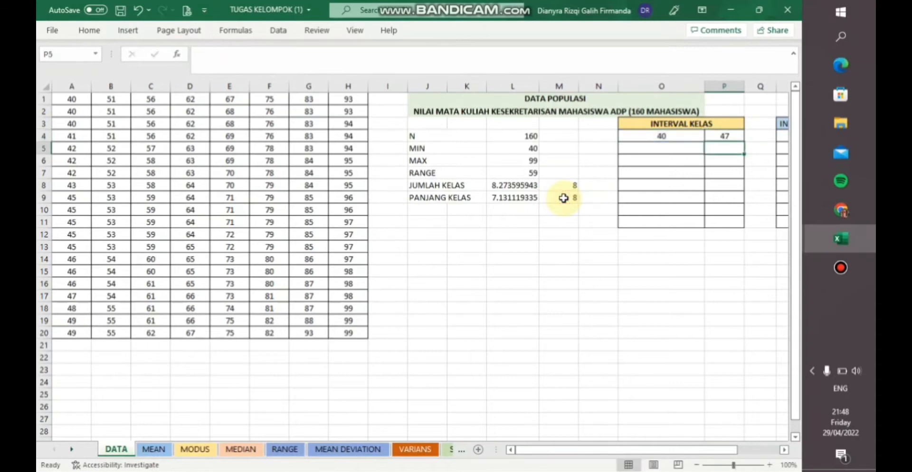
{"action": "left_click", "coordinate": [733, 135]}
{"action": "left_click_drag", "start_coordinate": [746, 144], "coordinate": [743, 227]}
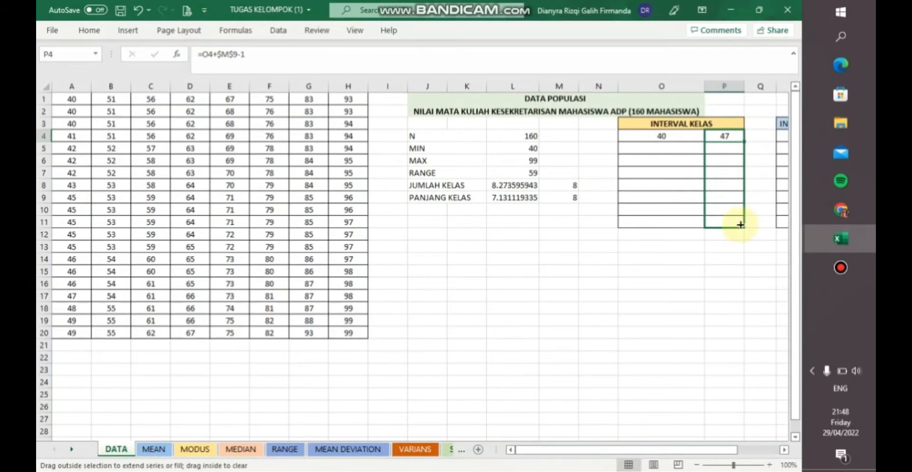
{"action": "left_click_drag", "start_coordinate": [741, 225], "coordinate": [741, 225]}
Calculate the second lower class limit in O5 with =P4+1 and fill the formula down to O11.
{"action": "left_click", "coordinate": [658, 148]}
{"action": "type", "text": "="}
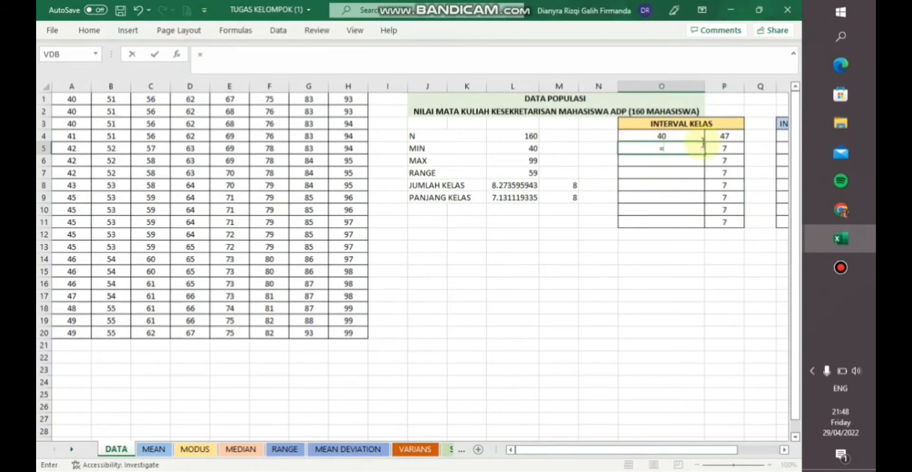
{"action": "left_click", "coordinate": [725, 138]}
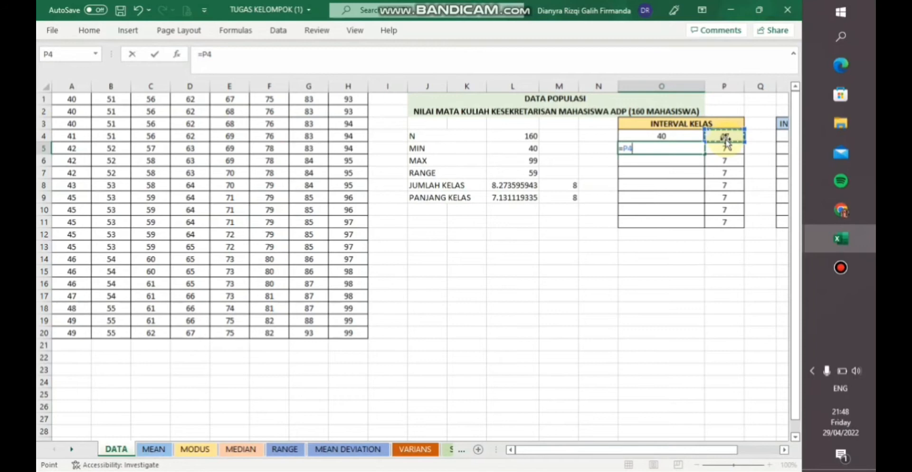
{"action": "type", "text": "+1"}
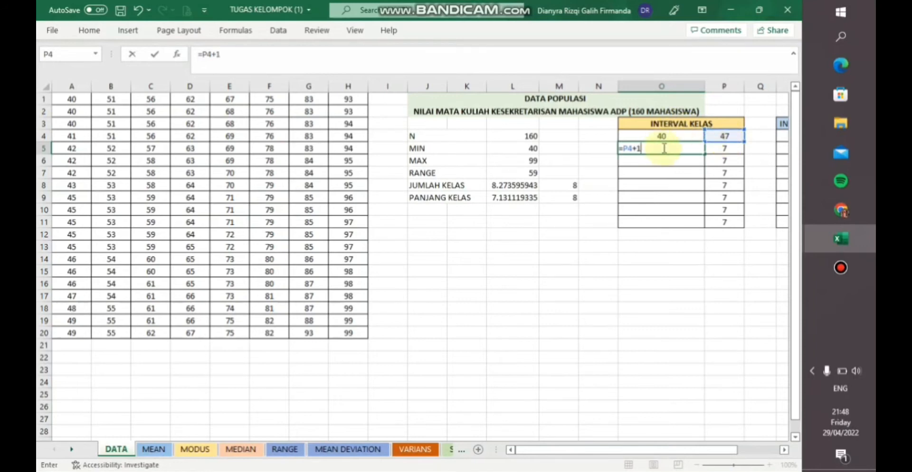
{"action": "key", "text": "Return"}
{"action": "left_click", "coordinate": [662, 148]}
{"action": "left_click_drag", "start_coordinate": [705, 153], "coordinate": [693, 226]}
Combine the lower and upper limits into interval labels in R4 with =CONCATENATE(O4:O11, "-", P4:P11).
{"action": "left_click_drag", "start_coordinate": [648, 448], "coordinate": [691, 449]}
{"action": "left_click", "coordinate": [690, 136]}
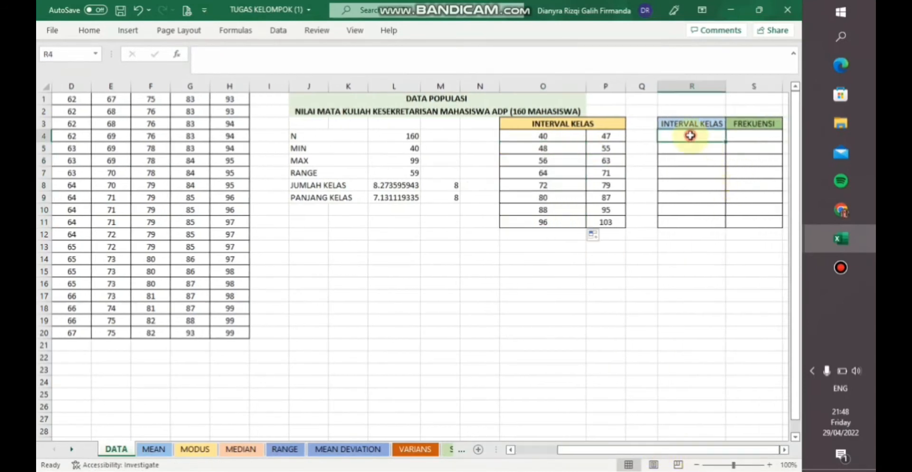
{"action": "type", "text": "="}
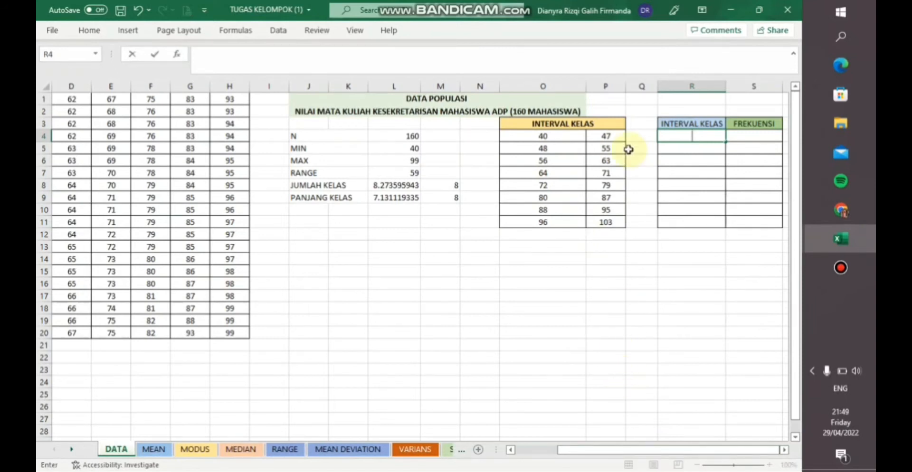
{"action": "type", "text": "CONC"}
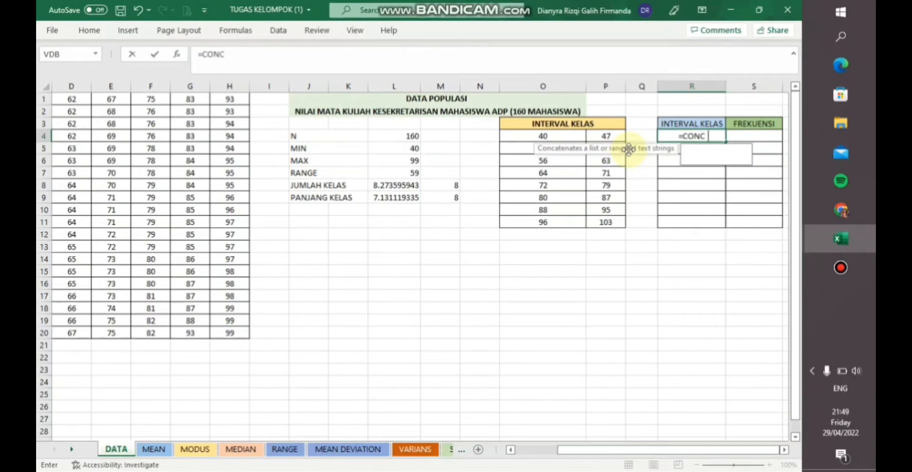
{"action": "type", "text": "ATENATE("}
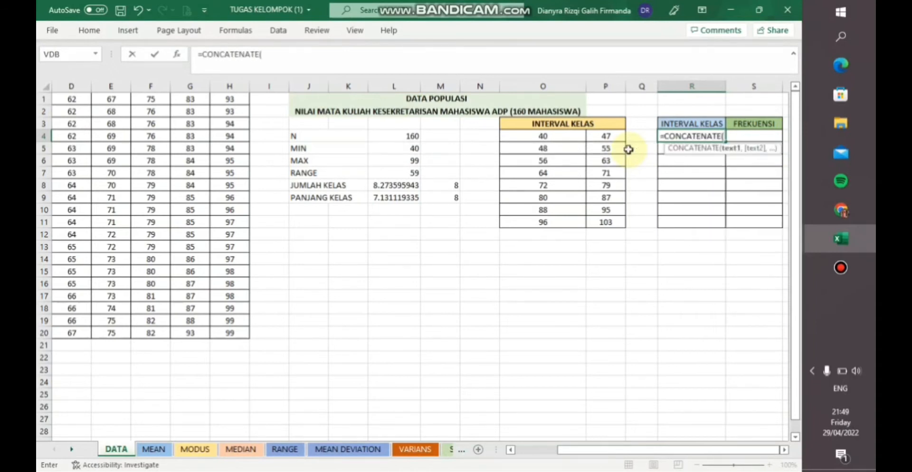
{"action": "left_click_drag", "start_coordinate": [543, 136], "coordinate": [555, 222]}
{"action": "type", "text": ","}
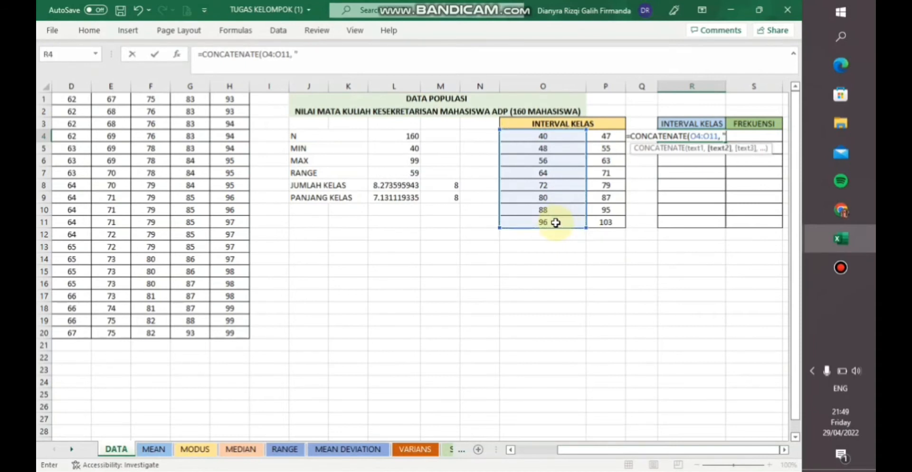
{"action": "type", "text": " \"-\","}
{"action": "left_click_drag", "start_coordinate": [609, 135], "coordinate": [619, 223]}
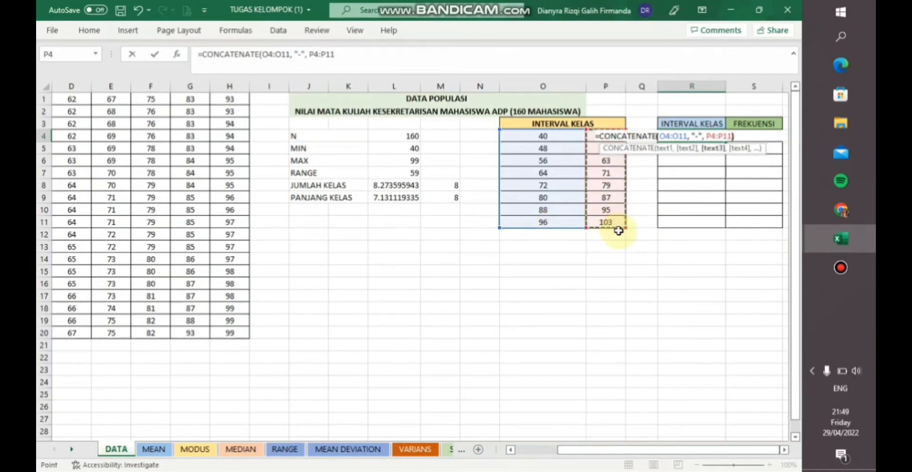
{"action": "key", "text": "Return"}
Count the scores per class in the FREKUENSI column from S4 with =FREQUENCY($A$1:$H$20, $P$4:$P$11).
{"action": "left_click", "coordinate": [755, 134]}
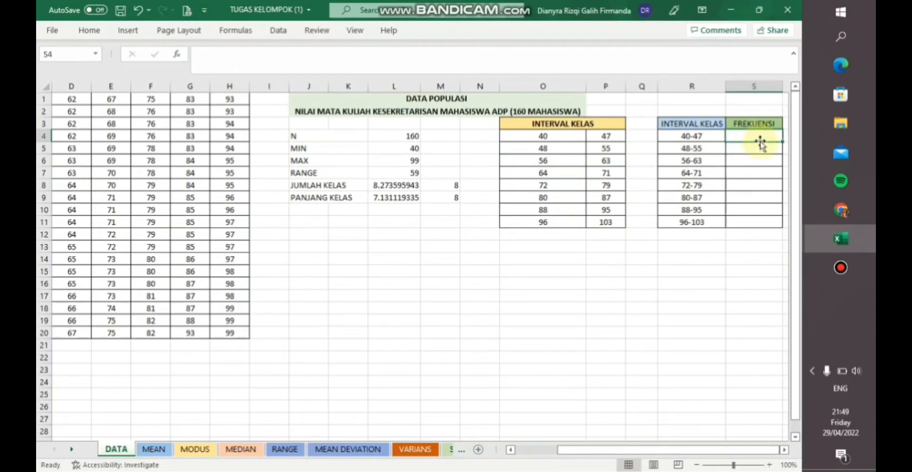
{"action": "type", "text": "=FRE"}
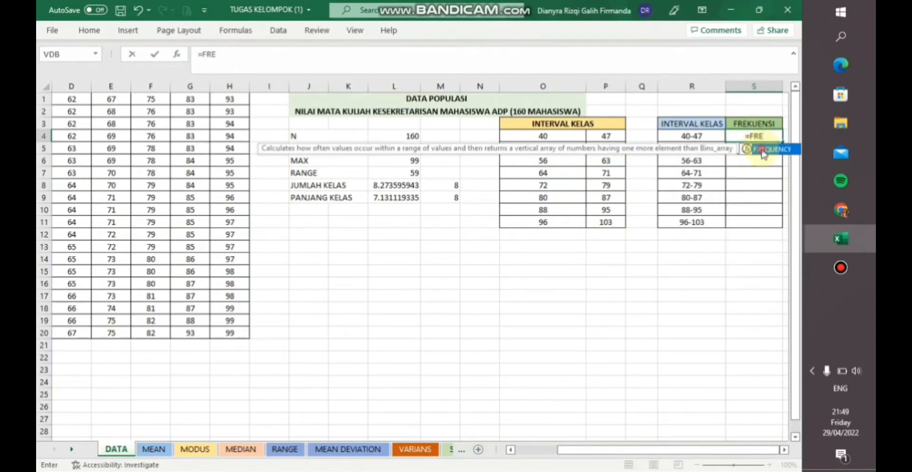
{"action": "double_click", "coordinate": [761, 148]}
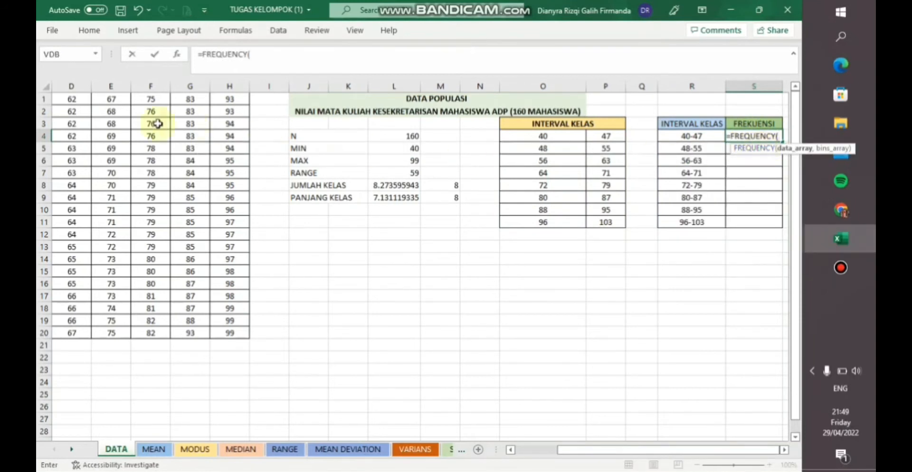
{"action": "left_click_drag", "start_coordinate": [562, 449], "coordinate": [519, 449]}
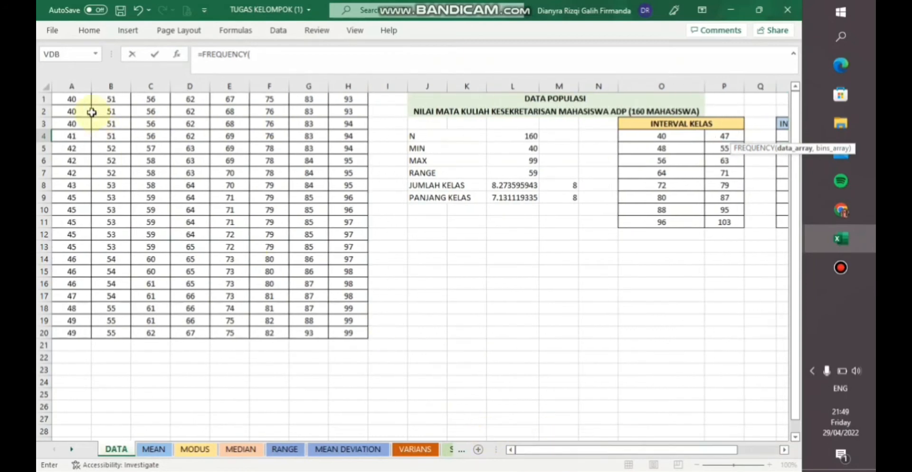
{"action": "left_click_drag", "start_coordinate": [73, 99], "coordinate": [353, 332]}
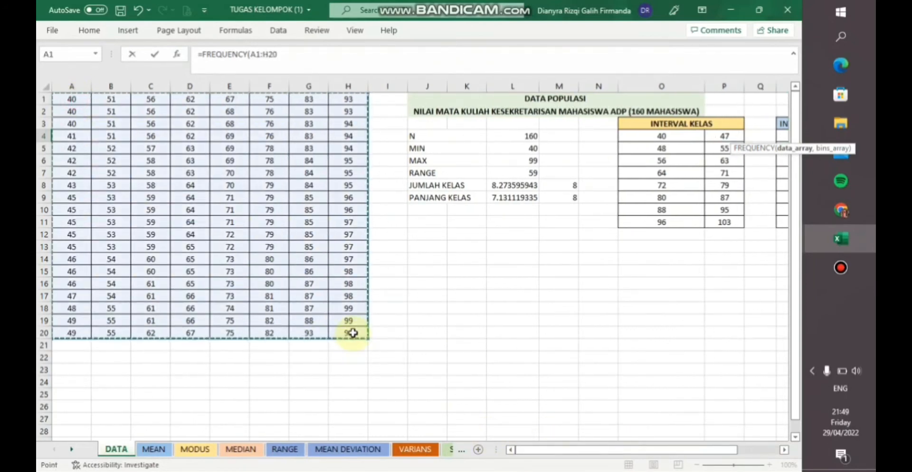
{"action": "key", "text": "F4"}
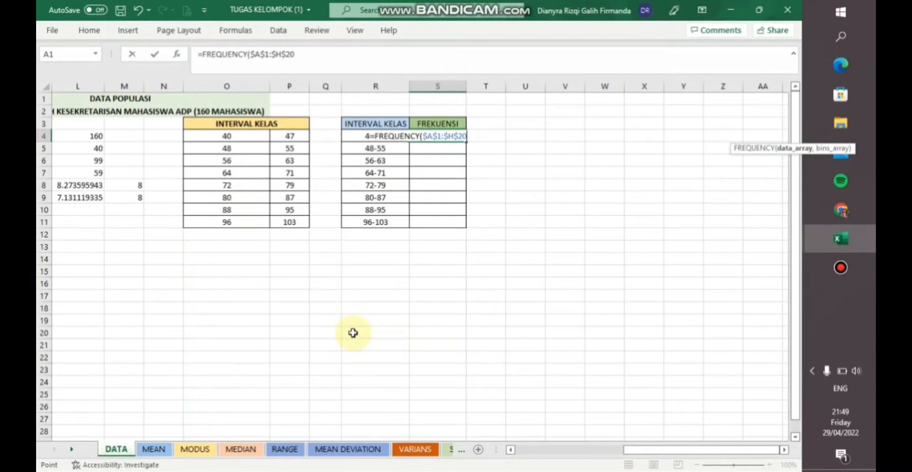
{"action": "type", "text": ","}
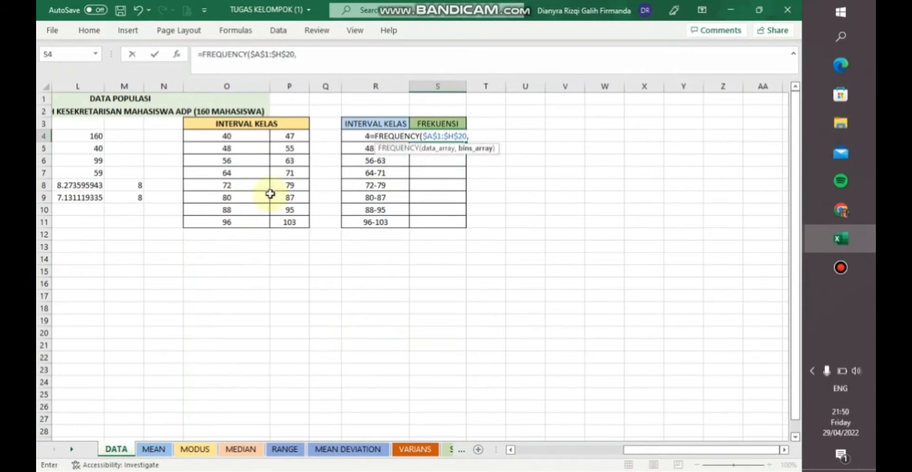
{"action": "left_click_drag", "start_coordinate": [291, 138], "coordinate": [295, 221]}
{"action": "key", "text": "F4"}
{"action": "type", "text": ")"}
{"action": "key", "text": "Return"}
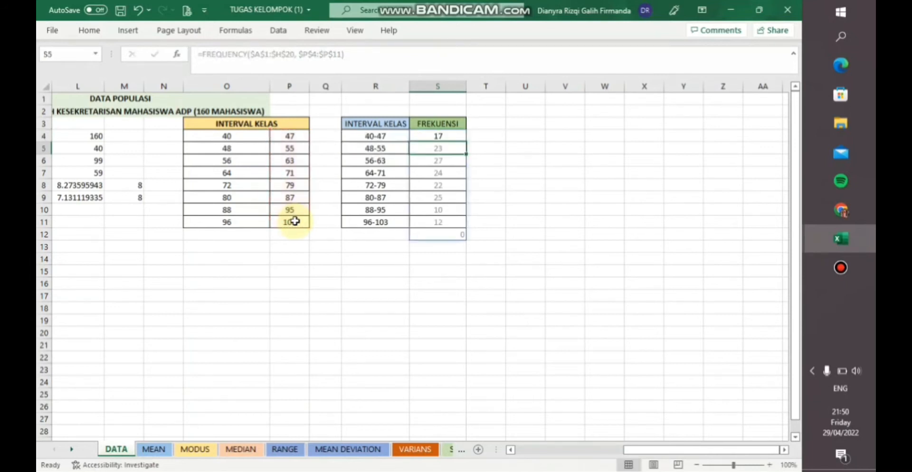
{"action": "left_click", "coordinate": [453, 326]}
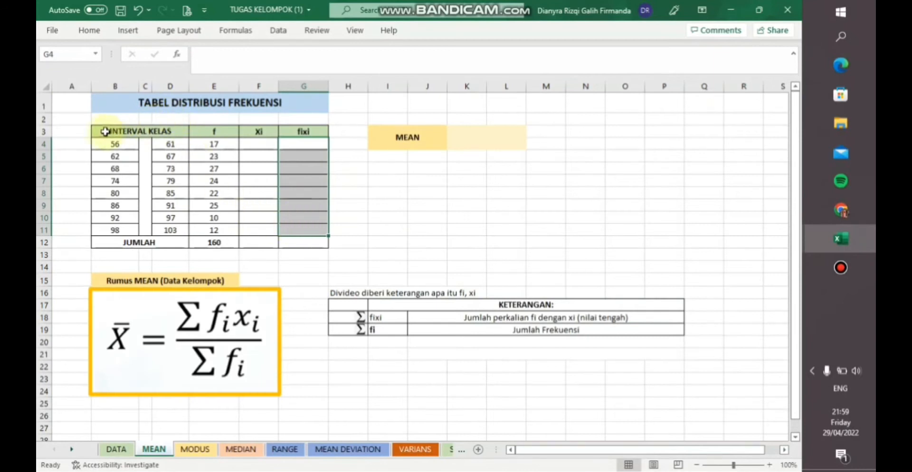
On the MEAN sheet, calculate the class midpoint Xi in F4 with =(B4+D4)/2 and fill it down to F11.
{"action": "left_click", "coordinate": [87, 132]}
{"action": "left_click", "coordinate": [218, 136]}
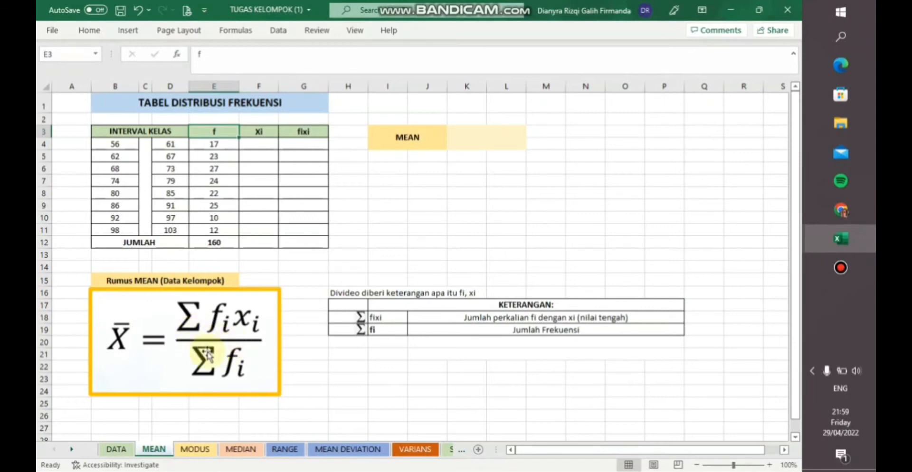
{"action": "double_click", "coordinate": [260, 144]}
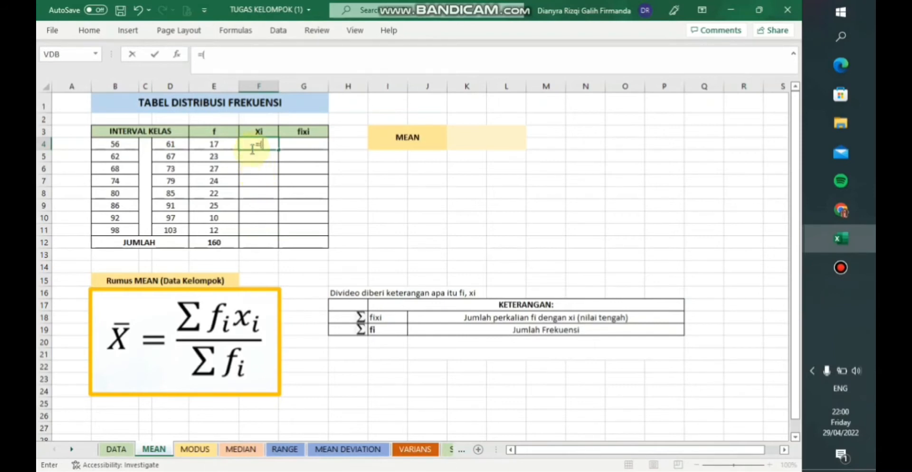
{"action": "left_click", "coordinate": [119, 147]}
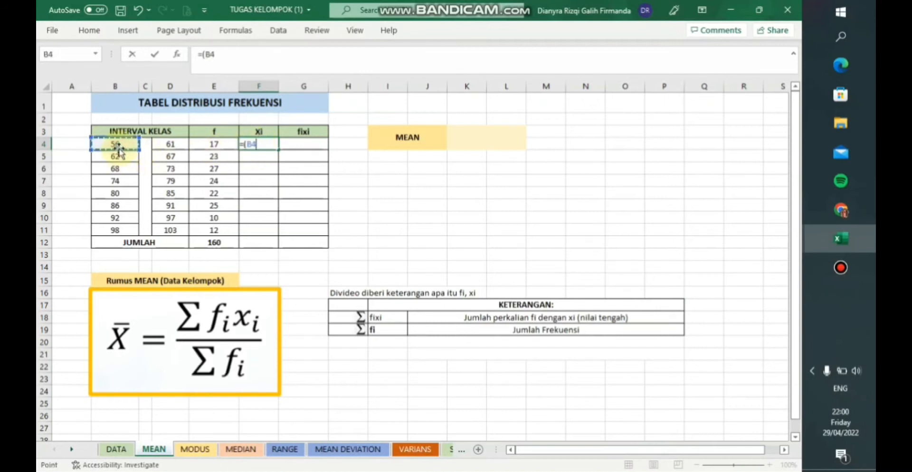
{"action": "type", "text": "+"}
{"action": "left_click", "coordinate": [167, 146]}
{"action": "type", "text": ")/2"}
{"action": "key", "text": "Return"}
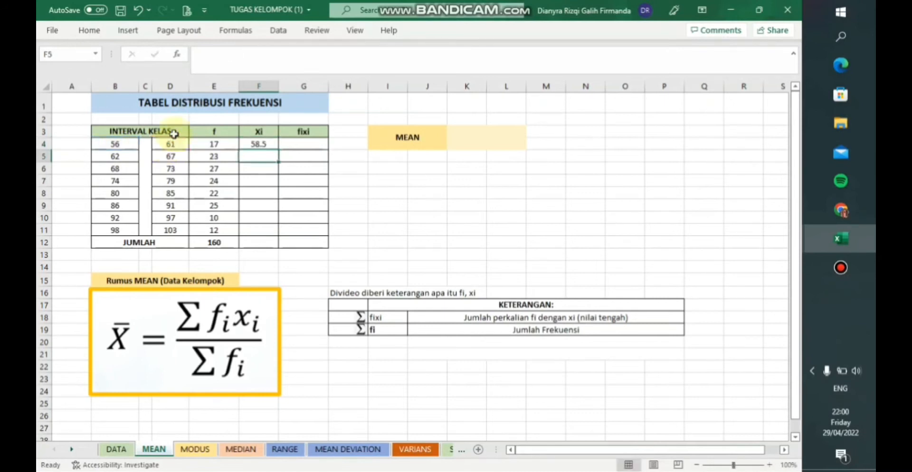
{"action": "left_click", "coordinate": [259, 145]}
{"action": "left_click_drag", "start_coordinate": [278, 155], "coordinate": [265, 235]}
Calculate fixi in G4 by multiplying frequency by midpoint with =E4*F4 and fill it down to G11.
{"action": "left_click", "coordinate": [299, 143]}
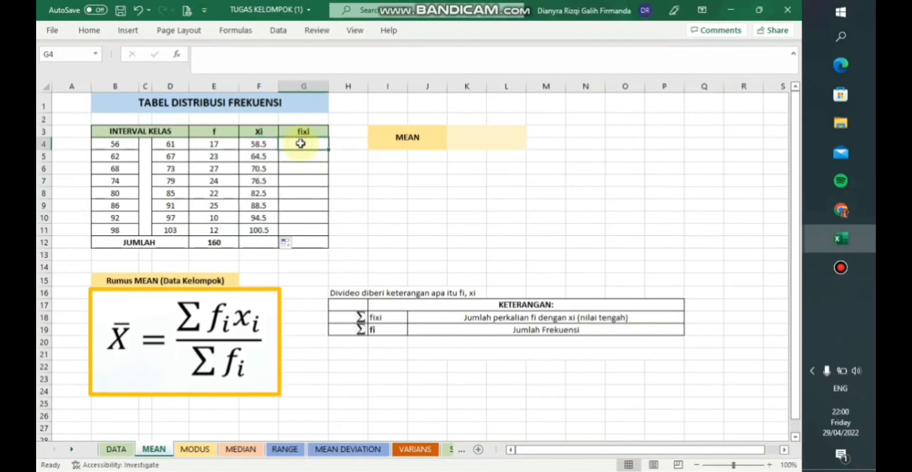
{"action": "type", "text": "="}
{"action": "left_click", "coordinate": [215, 145]}
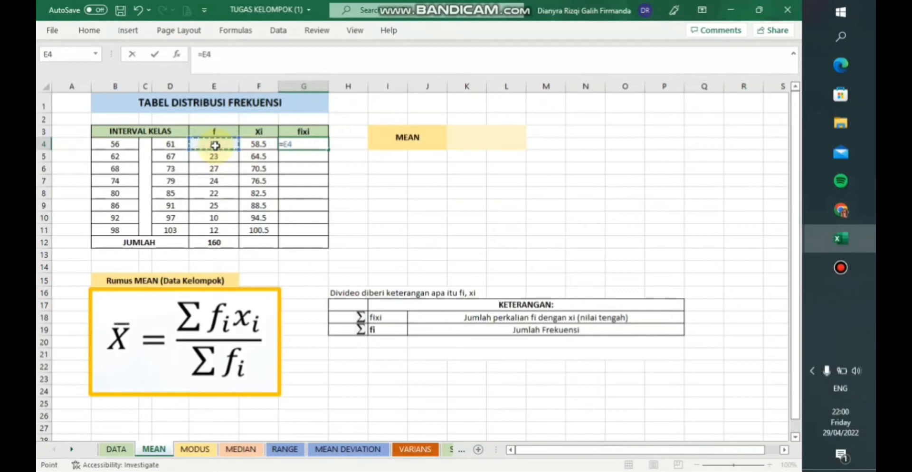
{"action": "type", "text": "*"}
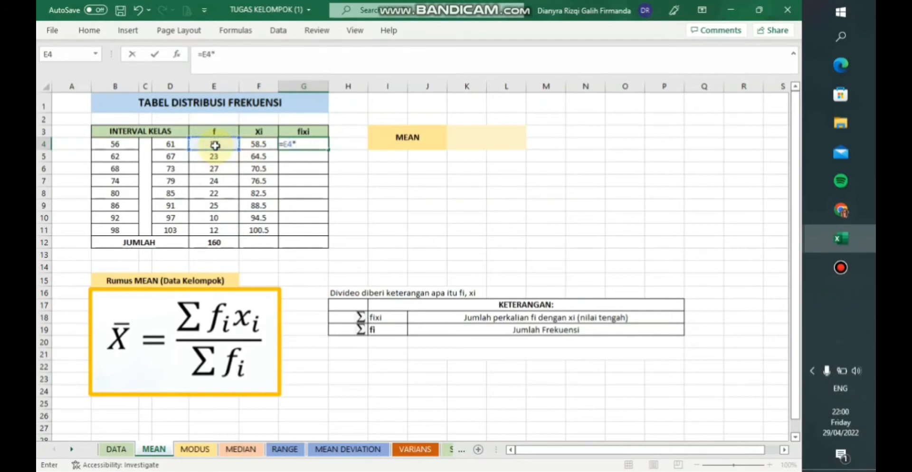
{"action": "left_click", "coordinate": [253, 143]}
{"action": "key", "text": "Return"}
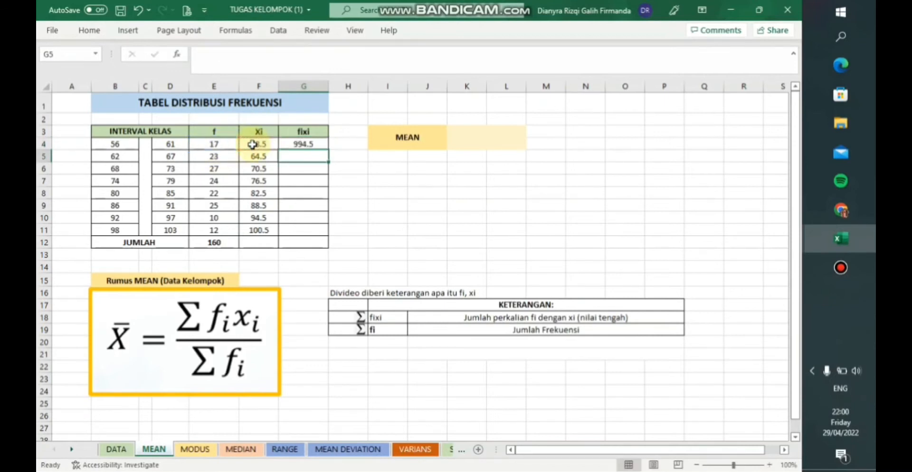
{"action": "left_click", "coordinate": [311, 143]}
{"action": "left_click_drag", "start_coordinate": [328, 149], "coordinate": [322, 227]}
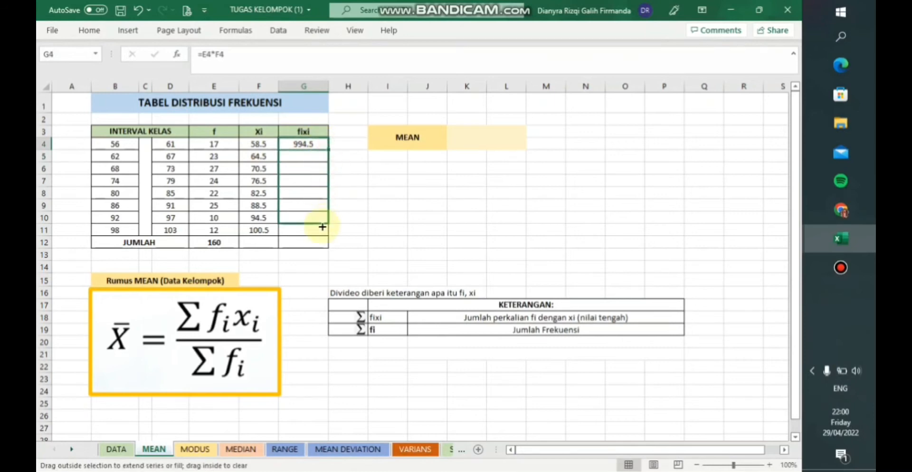
{"action": "left_click_drag", "start_coordinate": [324, 230], "coordinate": [323, 231]}
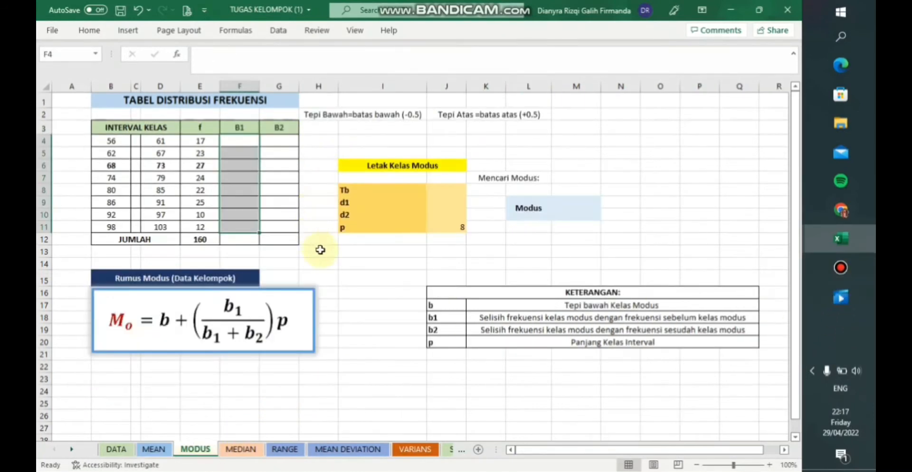
{"action": "left_click", "coordinate": [325, 275]}
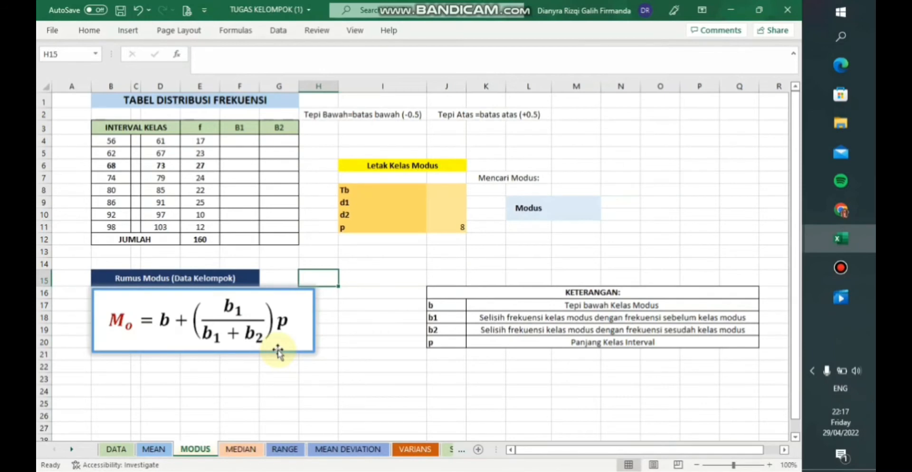
On the MODUS sheet, calculate the lower class boundary B1 in F4 with =B4-0.5 and fill it down to F11.
{"action": "left_click", "coordinate": [235, 141]}
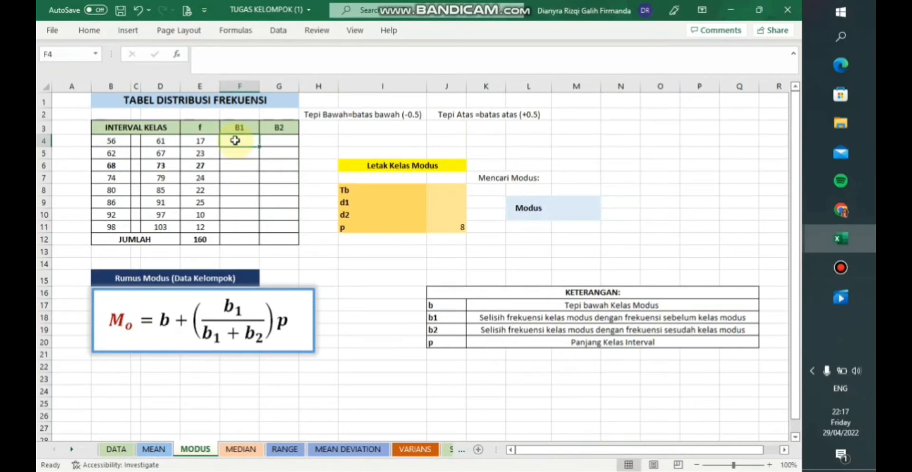
{"action": "type", "text": "="}
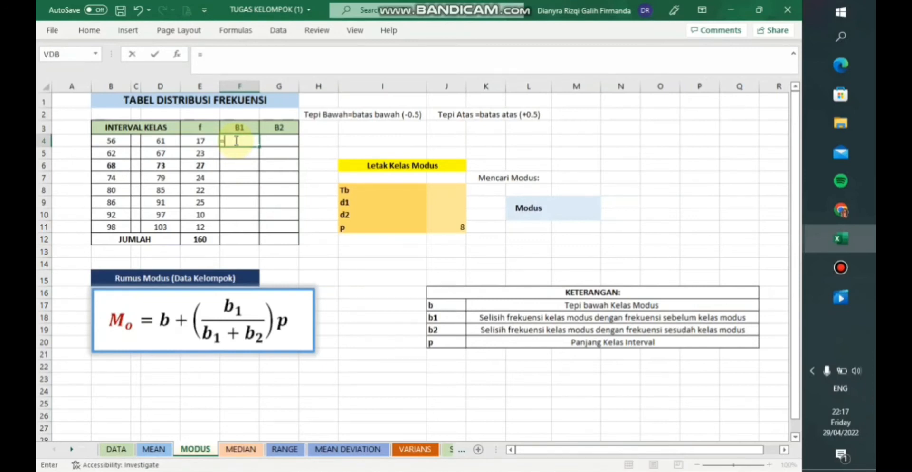
{"action": "left_click", "coordinate": [114, 145]}
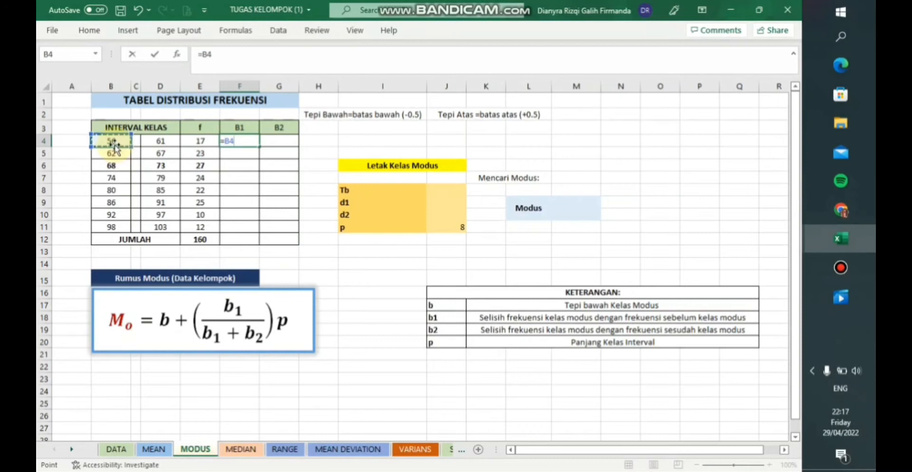
{"action": "type", "text": "-0.5"}
{"action": "key", "text": "Return"}
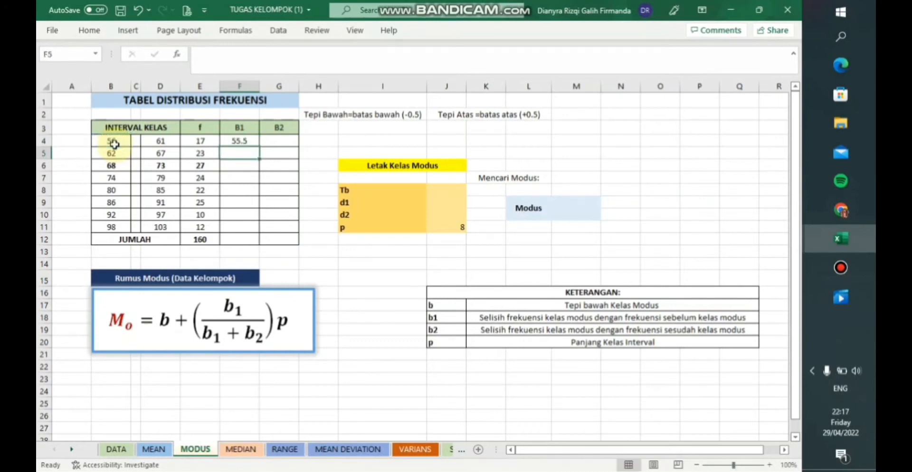
{"action": "left_click", "coordinate": [237, 140]}
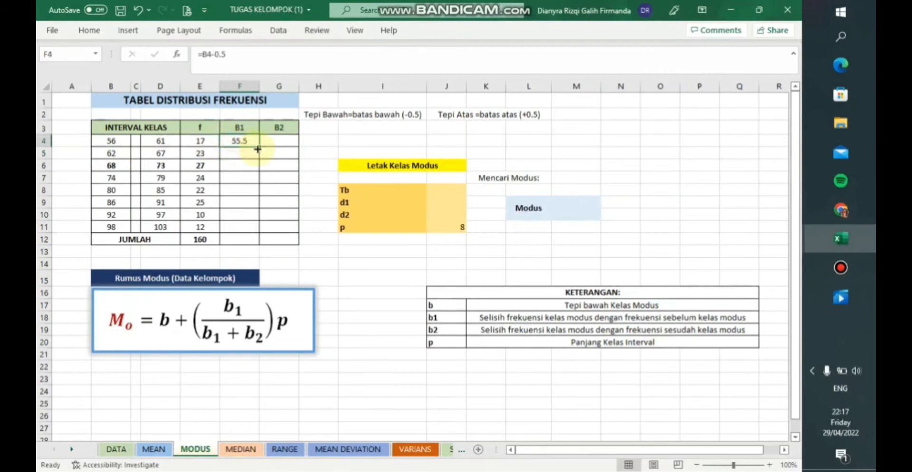
{"action": "left_click_drag", "start_coordinate": [260, 148], "coordinate": [243, 229]}
Calculate the upper class boundary B2 in G4 with =D4+0.5 and fill it down to G11.
{"action": "left_click", "coordinate": [280, 140]}
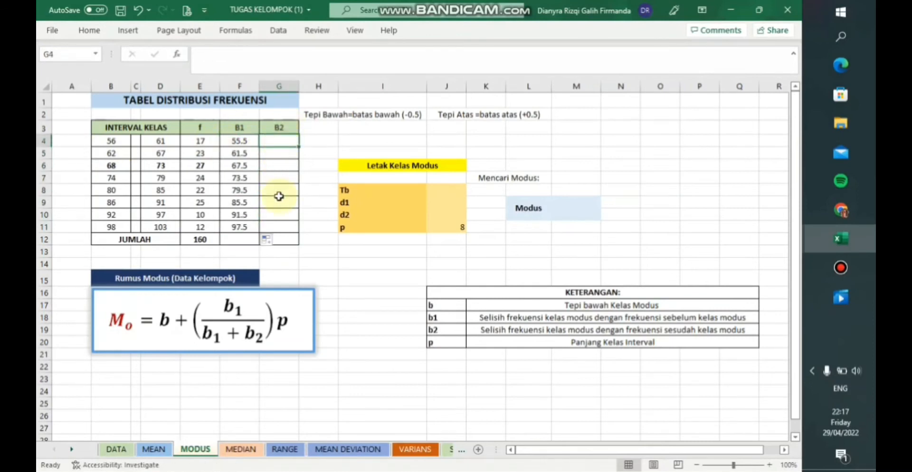
{"action": "type", "text": "="}
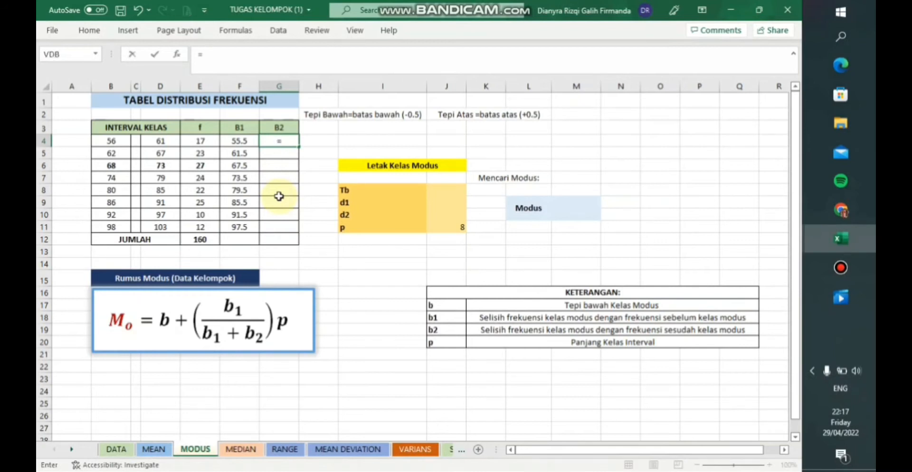
{"action": "left_click", "coordinate": [156, 142]}
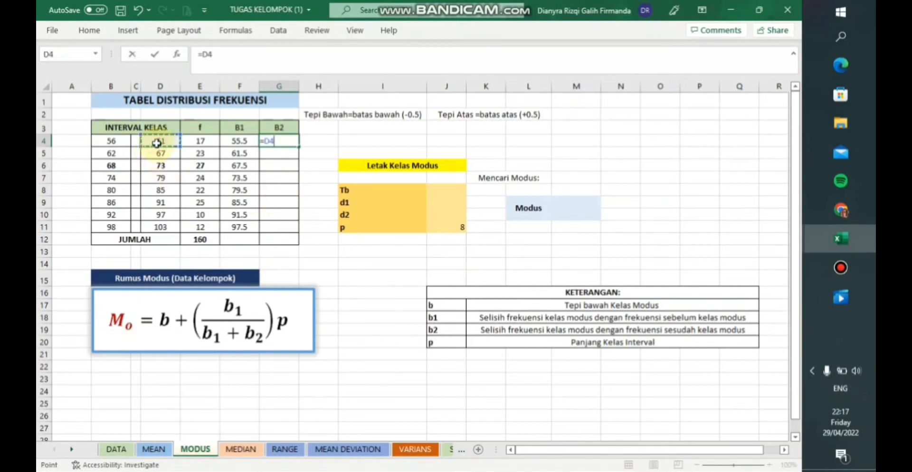
{"action": "type", "text": "+0.5"}
{"action": "key", "text": "Return"}
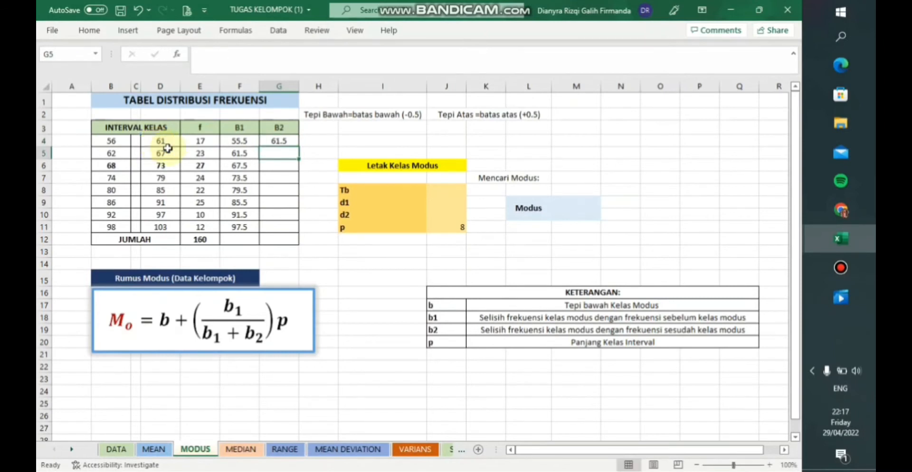
{"action": "left_click", "coordinate": [284, 141]}
{"action": "left_click_drag", "start_coordinate": [299, 149], "coordinate": [290, 230]}
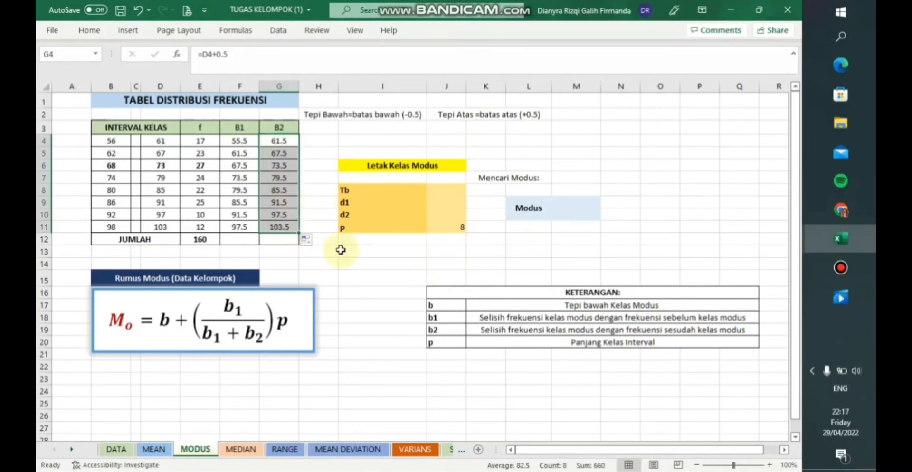
Highlight the modal class row with the highest frequency, B6:G6, with a yellow fill.
{"action": "left_click", "coordinate": [198, 166]}
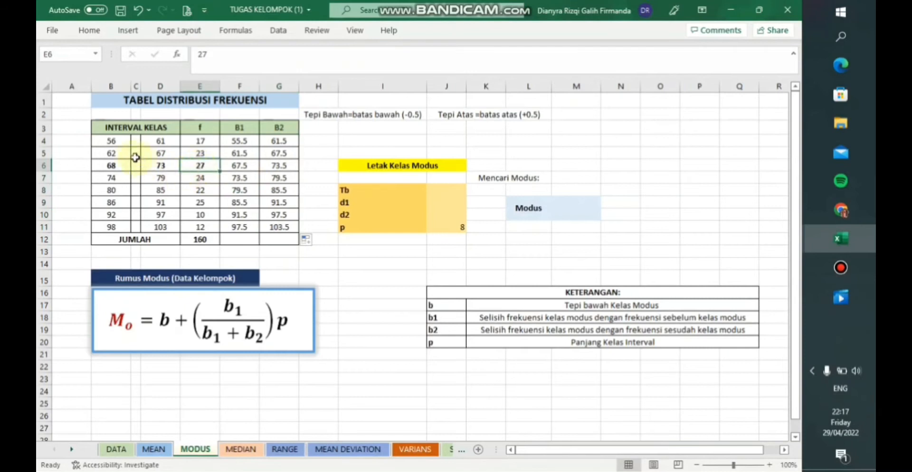
{"action": "left_click", "coordinate": [113, 169]}
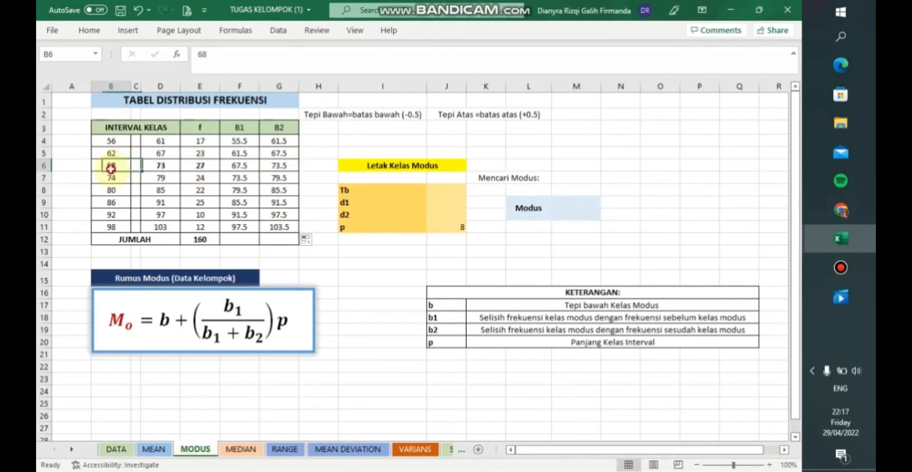
{"action": "left_click", "coordinate": [198, 163]}
{"action": "left_click_drag", "start_coordinate": [198, 140], "coordinate": [201, 226]}
{"action": "left_click", "coordinate": [107, 166]}
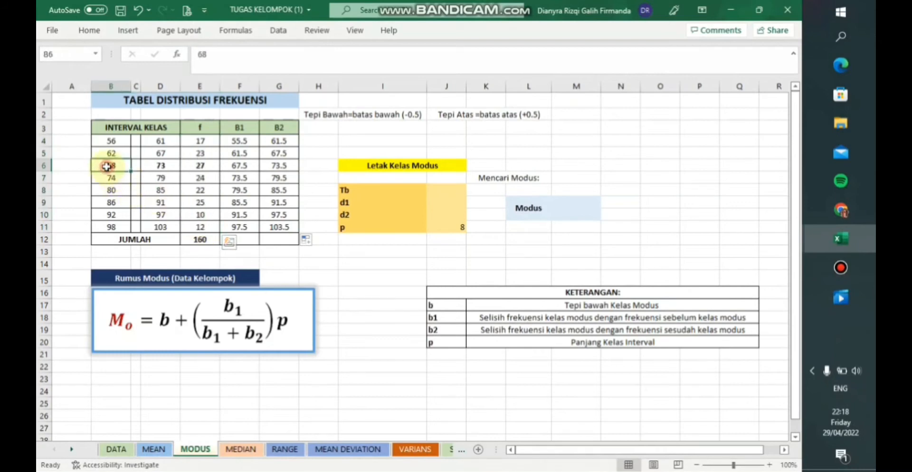
{"action": "left_click_drag", "start_coordinate": [107, 167], "coordinate": [287, 164]}
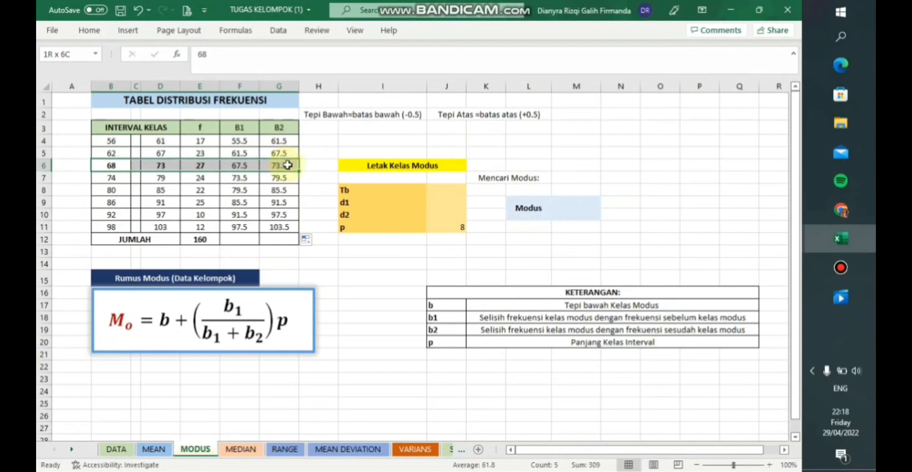
{"action": "left_click", "coordinate": [89, 31]}
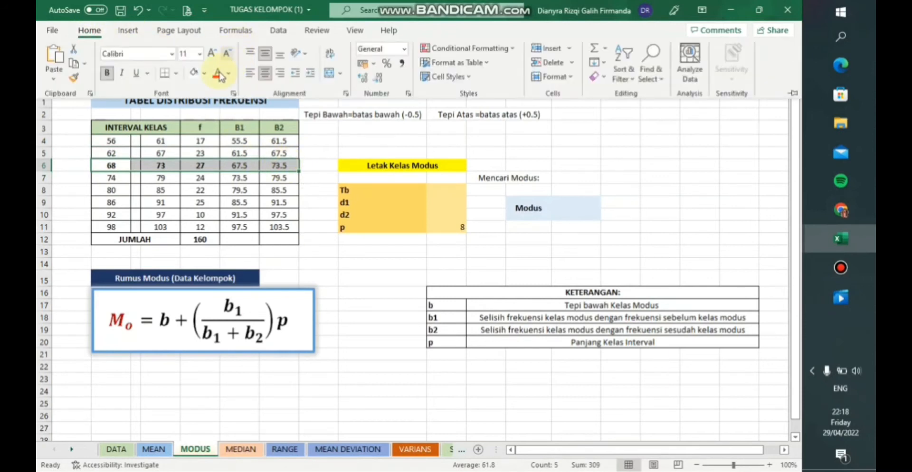
{"action": "left_click", "coordinate": [204, 73]}
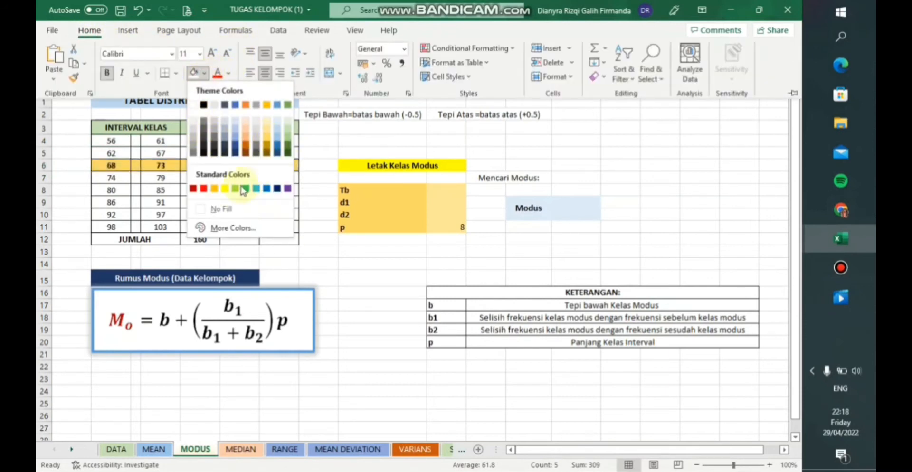
{"action": "left_click", "coordinate": [225, 189]}
Link Tb in J8 to the modal class's lower boundary with =F6.
{"action": "left_click", "coordinate": [446, 190]}
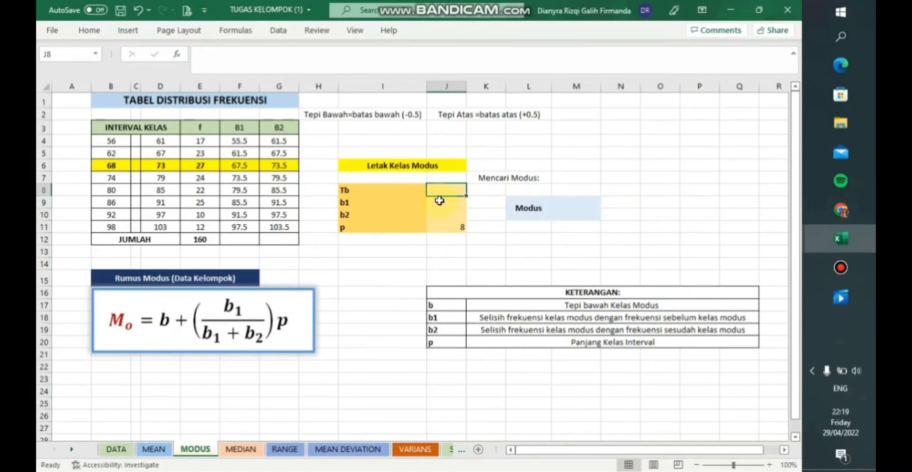
{"action": "type", "text": "="}
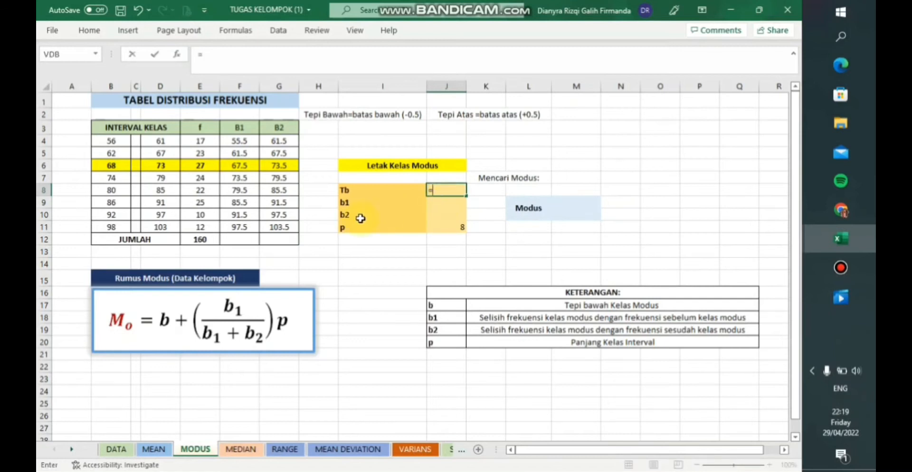
{"action": "left_click", "coordinate": [244, 166]}
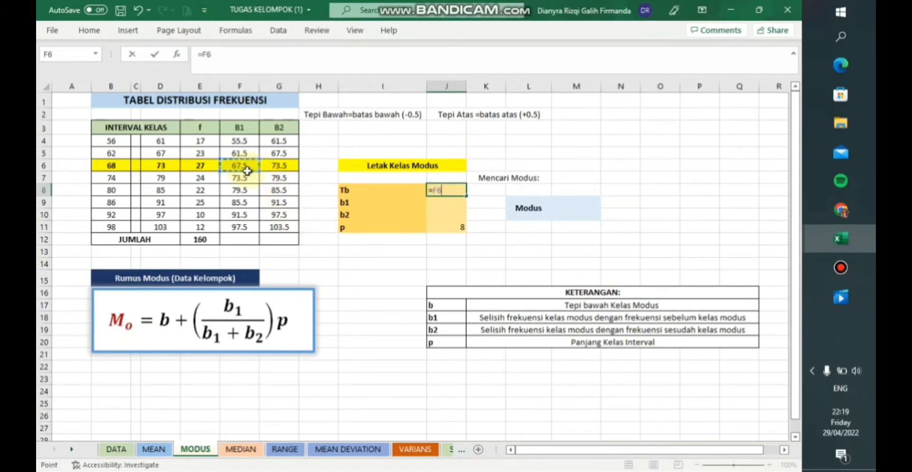
{"action": "key", "text": "Return"}
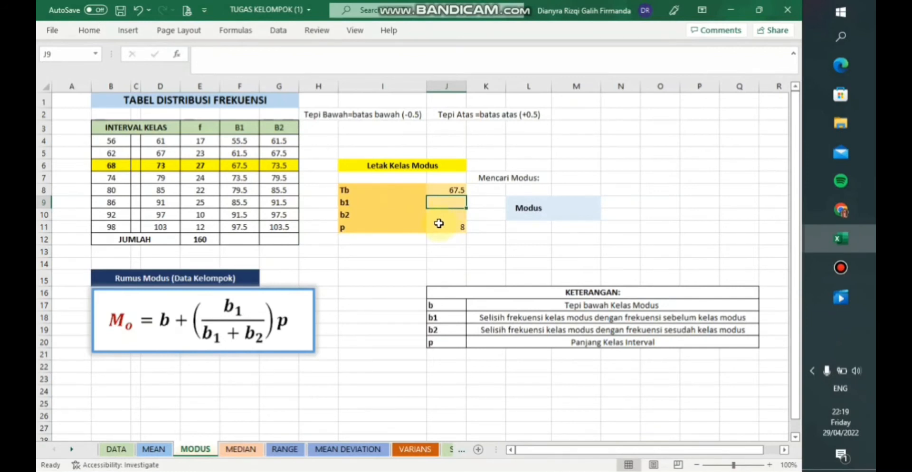
Calculate b1 in J9 as the modal frequency minus the preceding class's frequency with =E6-E5.
{"action": "type", "text": "="}
{"action": "left_click", "coordinate": [205, 169]}
{"action": "type", "text": "-"}
{"action": "left_click", "coordinate": [210, 154]}
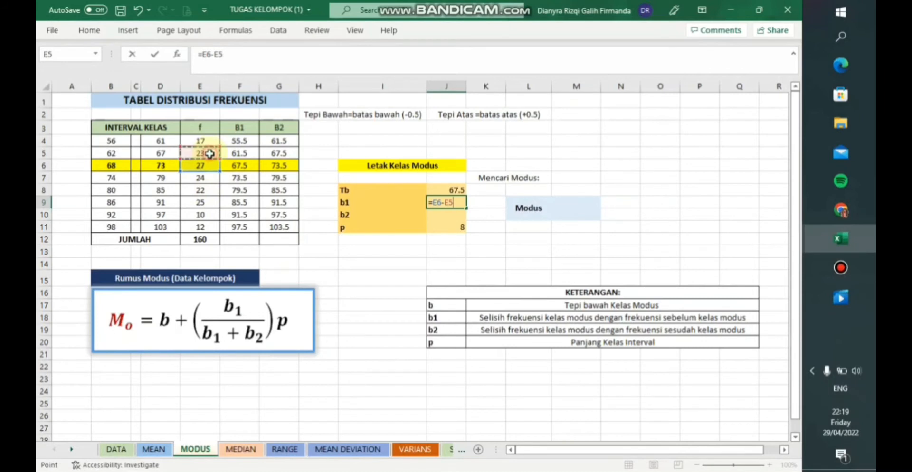
{"action": "key", "text": "Return"}
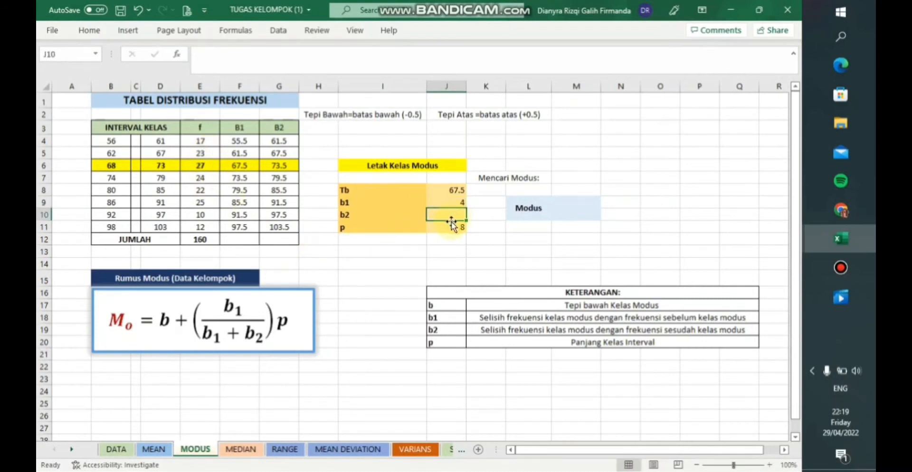
Calculate b2 in J10 as the modal frequency minus the following class's frequency with =E6-E7.
{"action": "type", "text": "="}
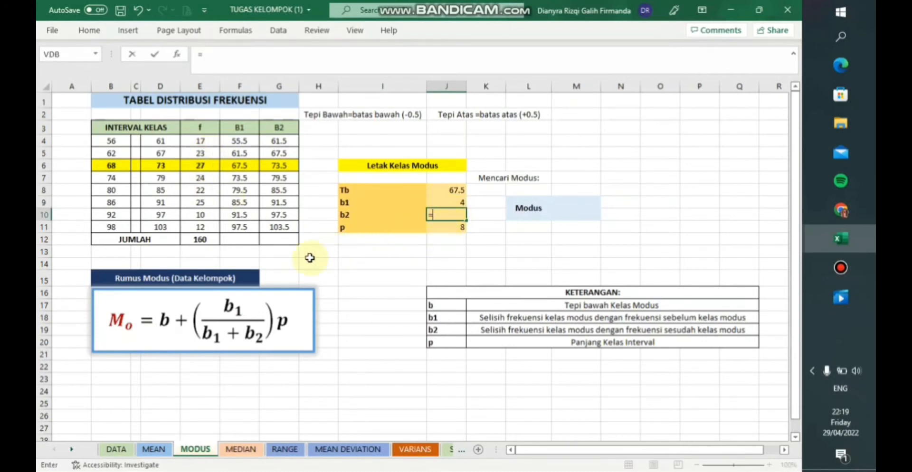
{"action": "left_click", "coordinate": [203, 171]}
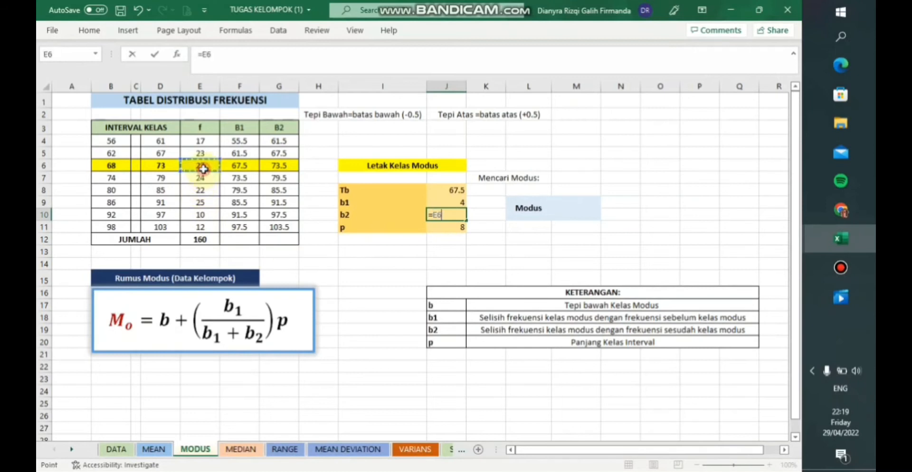
{"action": "type", "text": "-"}
{"action": "left_click", "coordinate": [202, 179]}
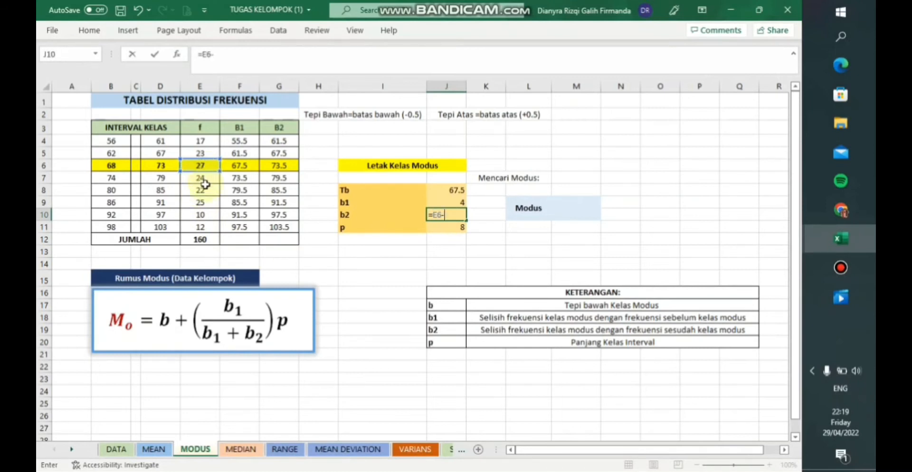
{"action": "key", "text": "Return"}
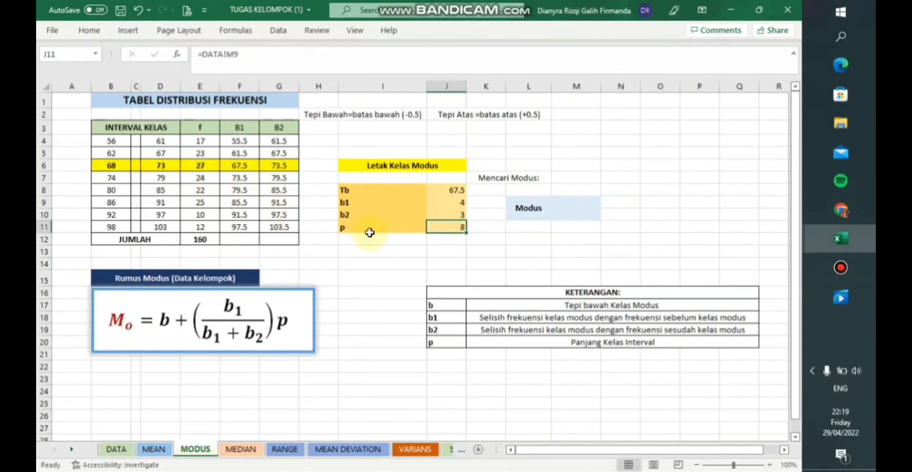
Calculate the grouped-data mode in the Modus result cell M9 with =J8+(J9/(J9+J10))*J11.
{"action": "double_click", "coordinate": [597, 212]}
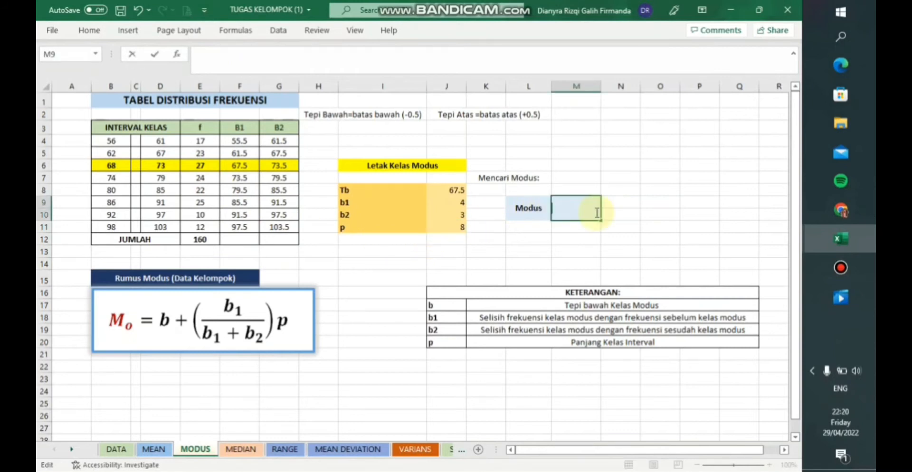
{"action": "type", "text": "="}
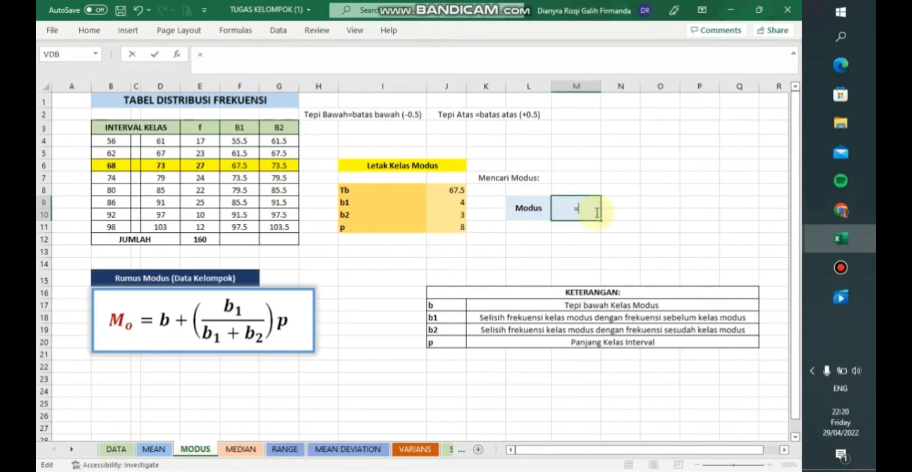
{"action": "left_click", "coordinate": [451, 193]}
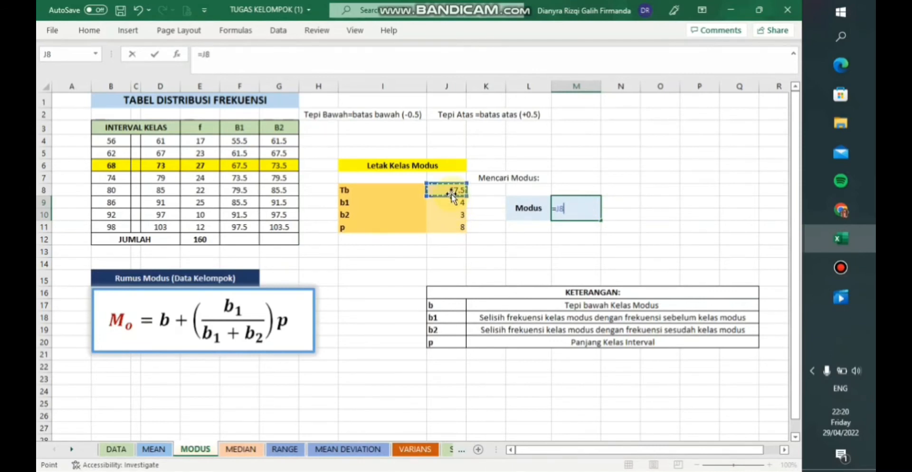
{"action": "type", "text": "+("}
{"action": "left_click", "coordinate": [455, 201]}
{"action": "type", "text": "/"}
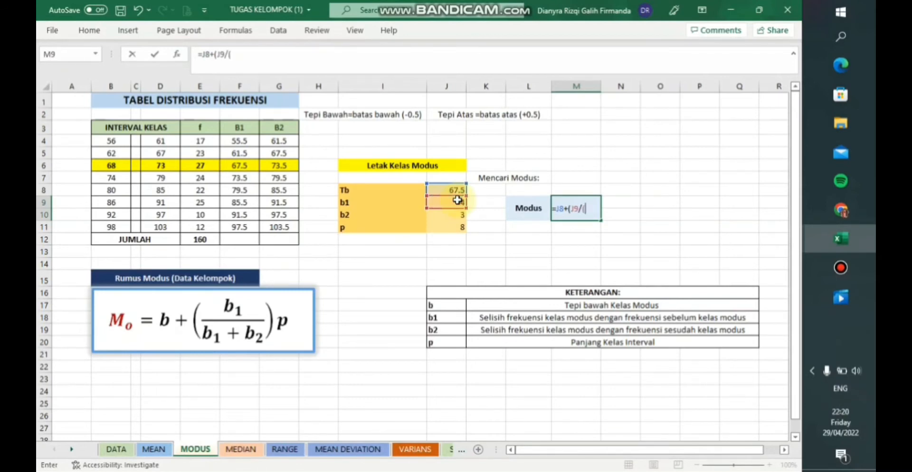
{"action": "type", "text": "("}
{"action": "left_click", "coordinate": [457, 200]}
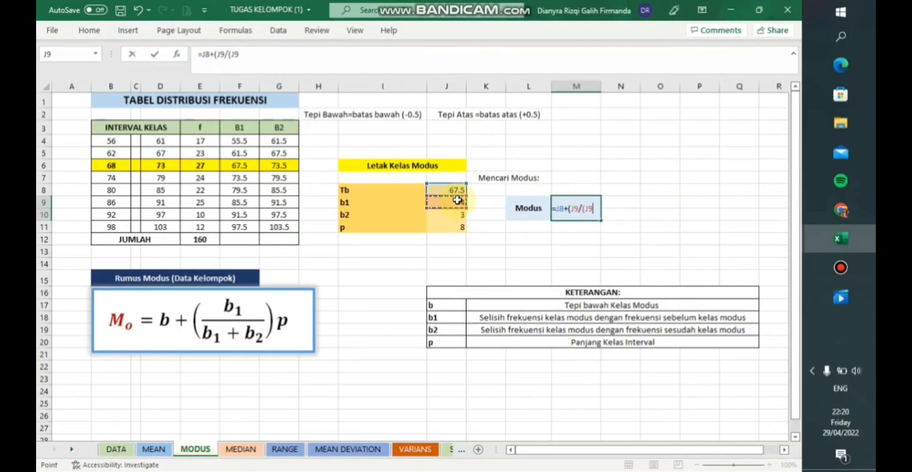
{"action": "type", "text": "+"}
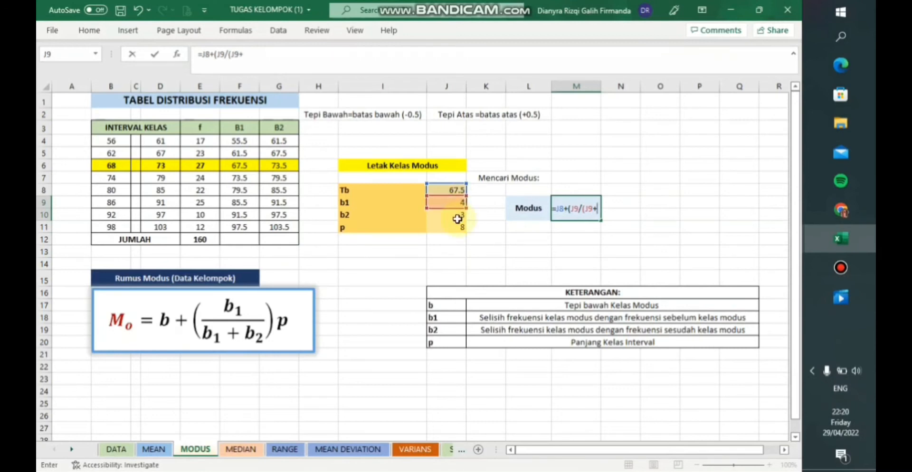
{"action": "left_click", "coordinate": [457, 218]}
{"action": "type", "text": ")"}
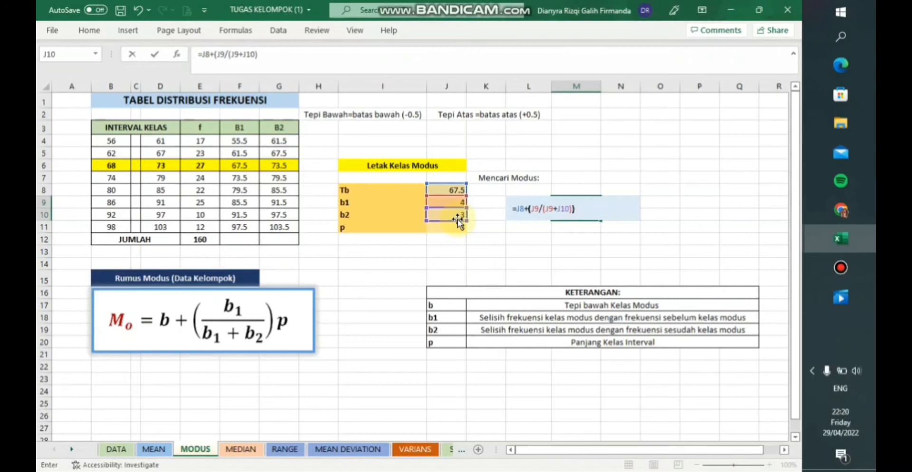
{"action": "type", "text": ")*"}
{"action": "left_click", "coordinate": [454, 228]}
{"action": "key", "text": "Return"}
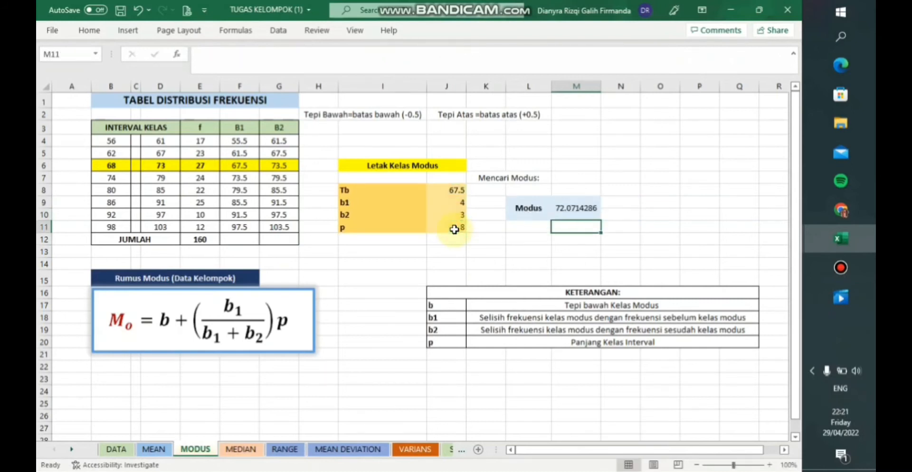
{"action": "left_click", "coordinate": [575, 209]}
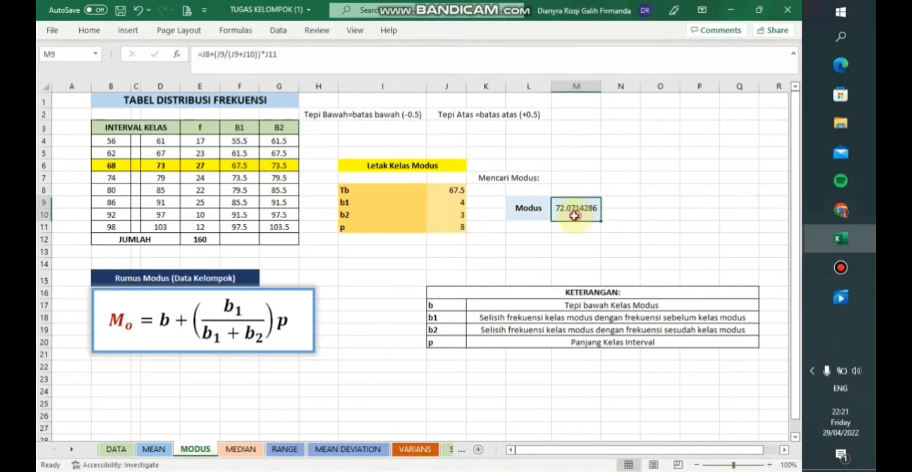
Format the Modus result in M9 as a Number with two decimal places.
{"action": "left_click", "coordinate": [89, 30]}
{"action": "left_click", "coordinate": [408, 49]}
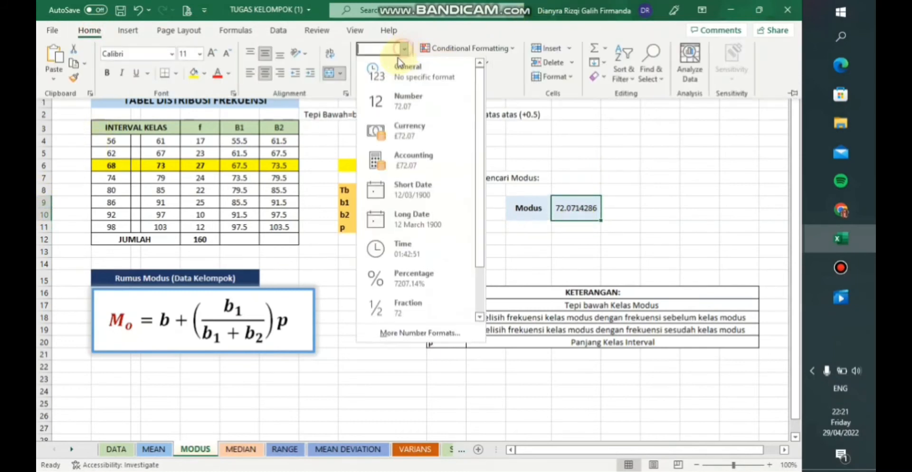
{"action": "left_click", "coordinate": [403, 97]}
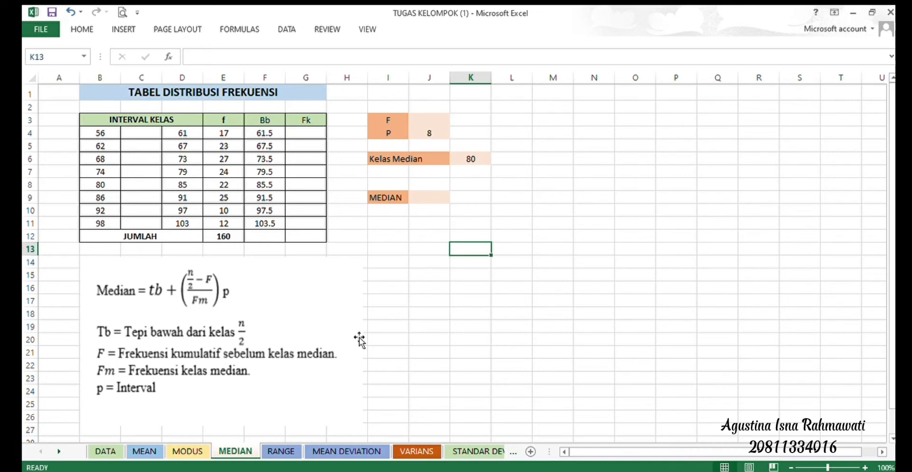
On the MEDIAN sheet, enter 17 in G4 as the first class's cumulative frequency.
{"action": "left_click", "coordinate": [185, 451]}
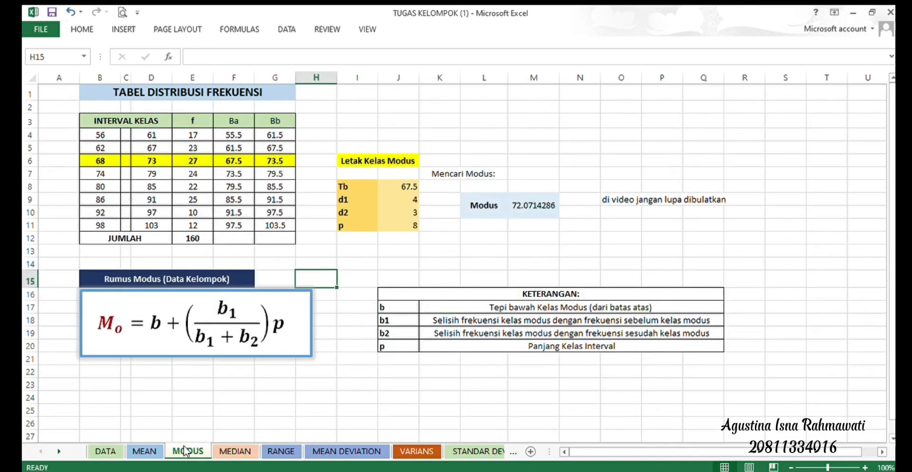
{"action": "left_click", "coordinate": [222, 454]}
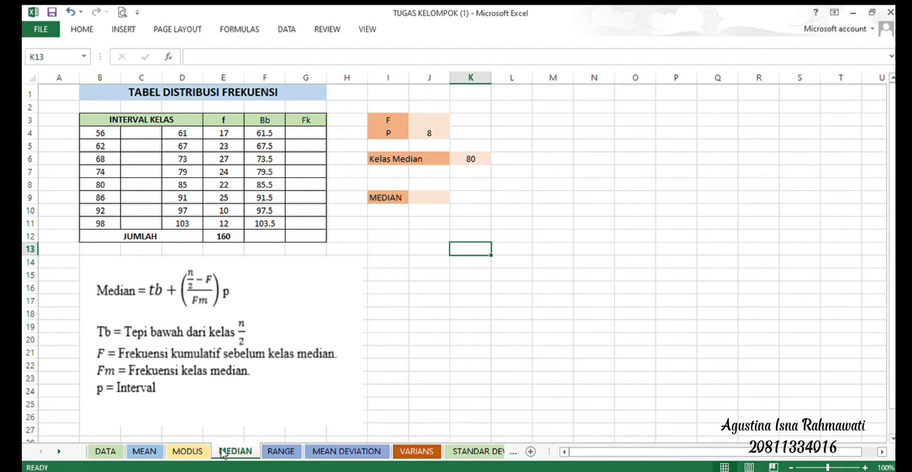
{"action": "left_click", "coordinate": [304, 136]}
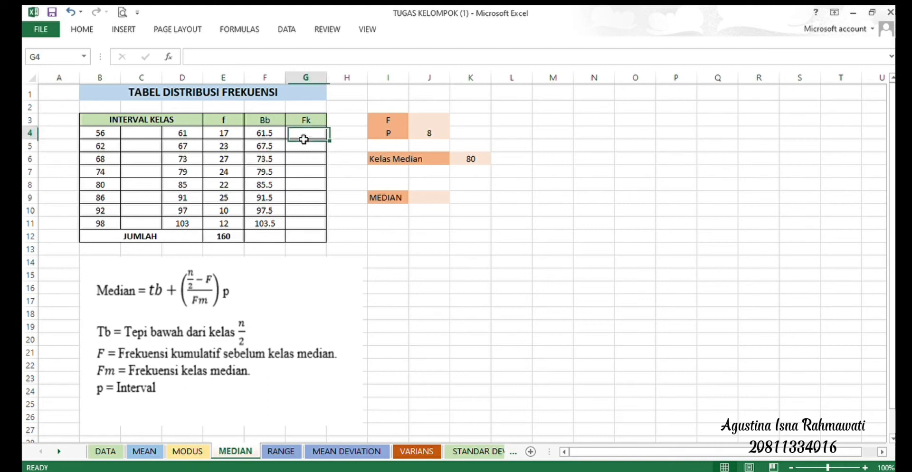
{"action": "type", "text": "17"}
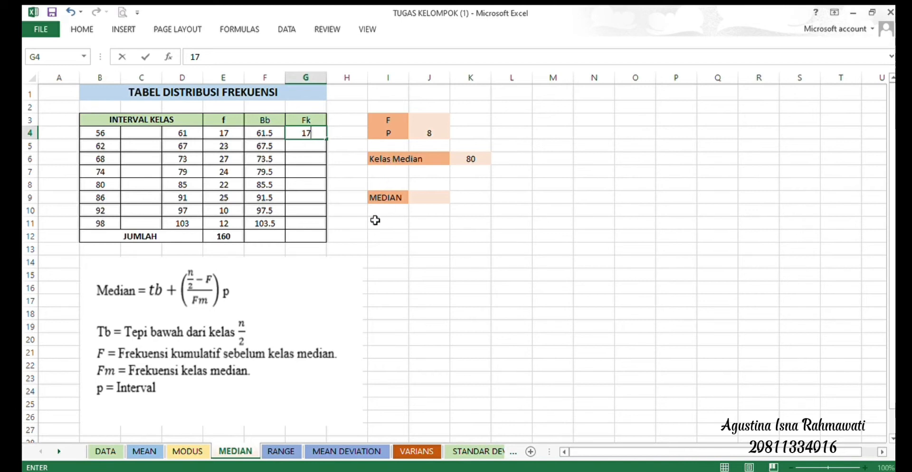
Calculate the second class's cumulative frequency in G5 with =G4+E5.
{"action": "left_click", "coordinate": [310, 146]}
{"action": "type", "text": "="}
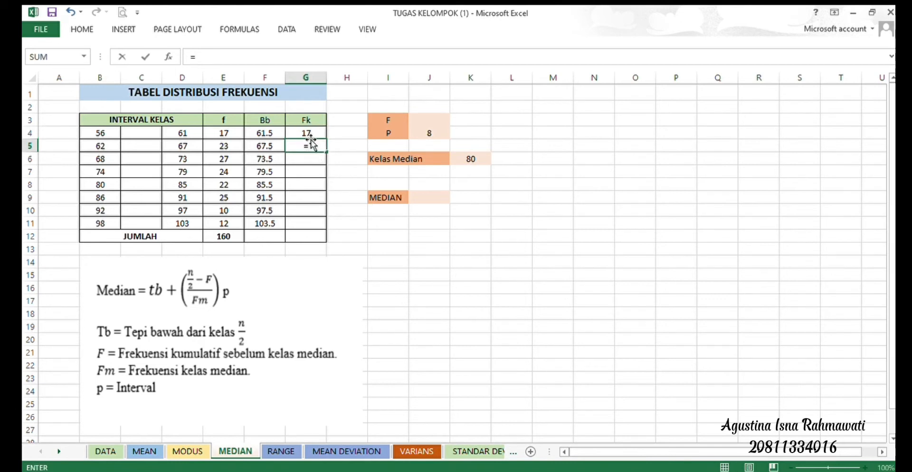
{"action": "left_click", "coordinate": [309, 134]}
{"action": "type", "text": "+"}
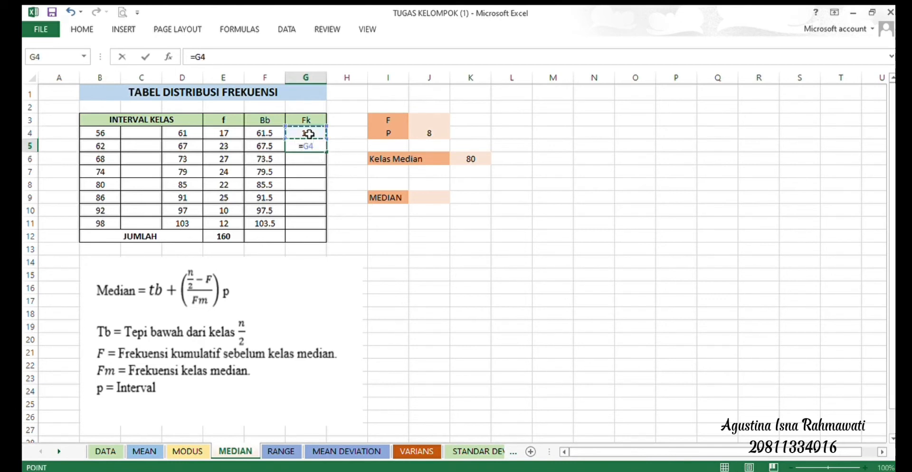
{"action": "left_click", "coordinate": [220, 146]}
{"action": "key", "text": "Return"}
Calculate the cumulative frequency of class 68–73 in G6 with =G5+E6.
{"action": "type", "text": "="}
{"action": "left_click", "coordinate": [310, 146]}
{"action": "type", "text": "+"}
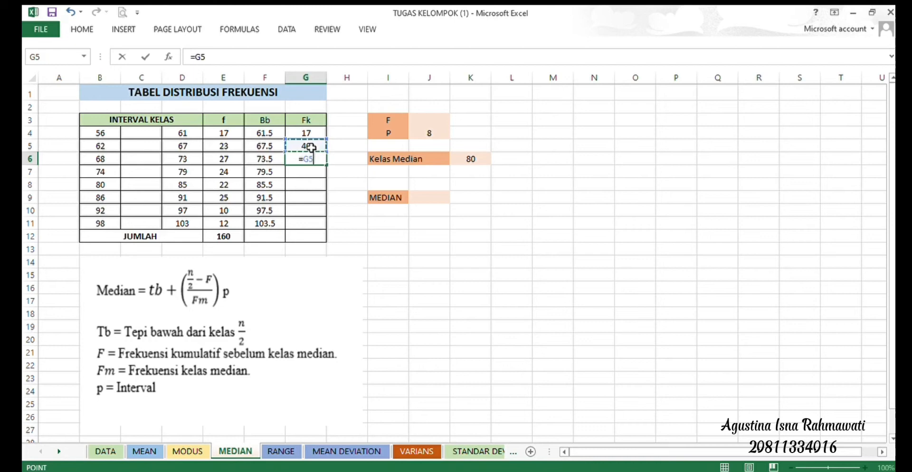
{"action": "left_click", "coordinate": [224, 159]}
{"action": "key", "text": "Return"}
Calculate the cumulative frequency of class 74–79 in G7 with =G6+E7.
{"action": "type", "text": "="}
{"action": "left_click", "coordinate": [297, 160]}
{"action": "type", "text": "+"}
{"action": "left_click", "coordinate": [232, 171]}
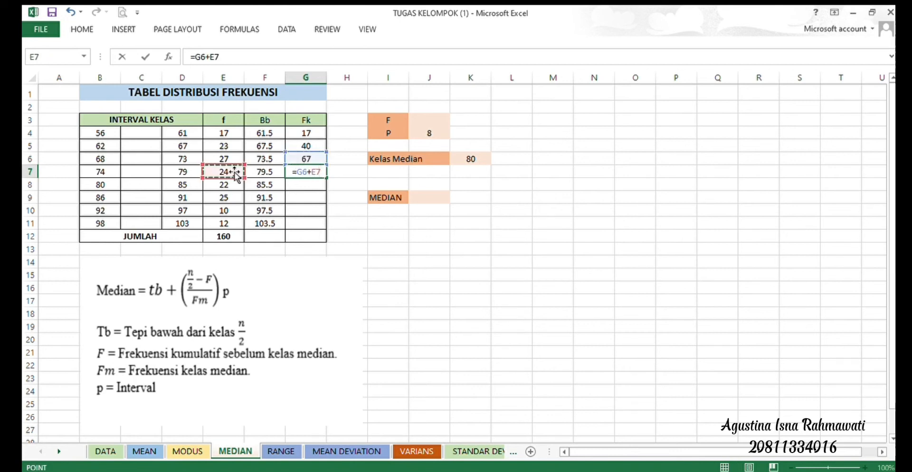
{"action": "key", "text": "Return"}
Calculate the cumulative frequency of class 80–85 in G8 with =G7+E8.
{"action": "type", "text": "="}
{"action": "left_click", "coordinate": [306, 176]}
{"action": "type", "text": "+"}
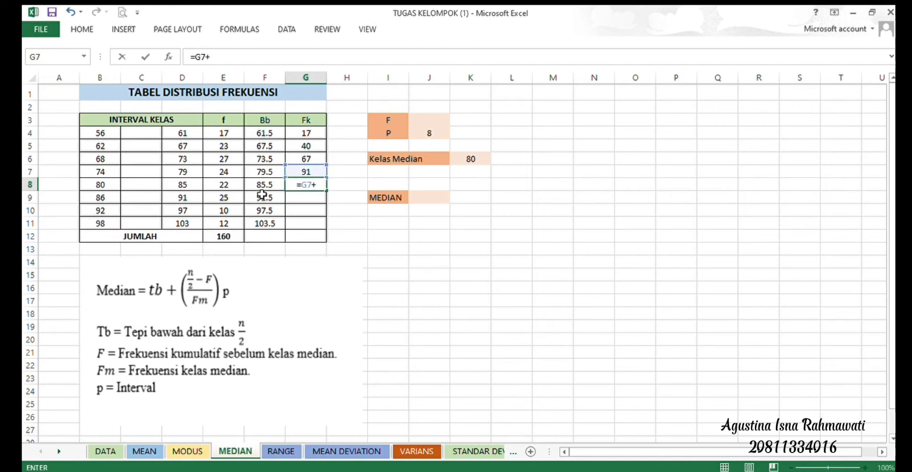
{"action": "left_click", "coordinate": [229, 184]}
{"action": "key", "text": "Return"}
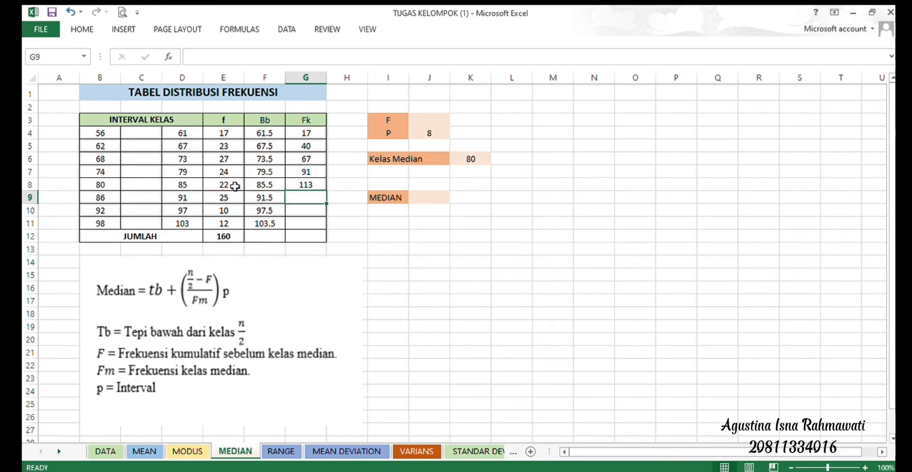
Calculate the cumulative frequency of class 86–91 in G9 with =G8+E9.
{"action": "type", "text": "="}
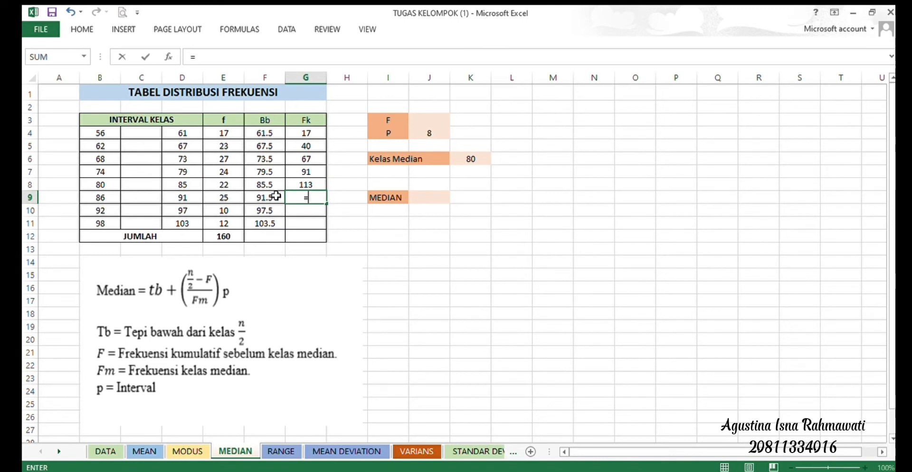
{"action": "left_click", "coordinate": [310, 185]}
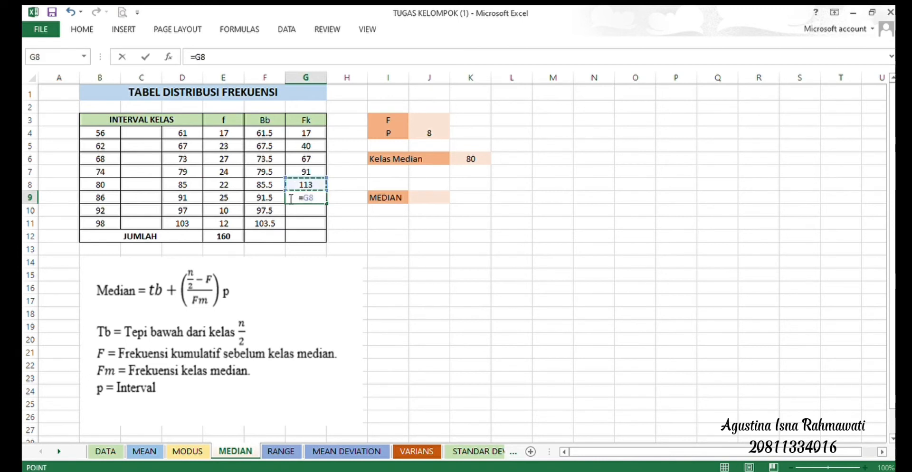
{"action": "type", "text": "+"}
{"action": "left_click", "coordinate": [230, 196]}
{"action": "key", "text": "Return"}
Calculate the cumulative frequency of class 92–97 in G10 with =G9+E10.
{"action": "type", "text": "="}
{"action": "left_click", "coordinate": [295, 197]}
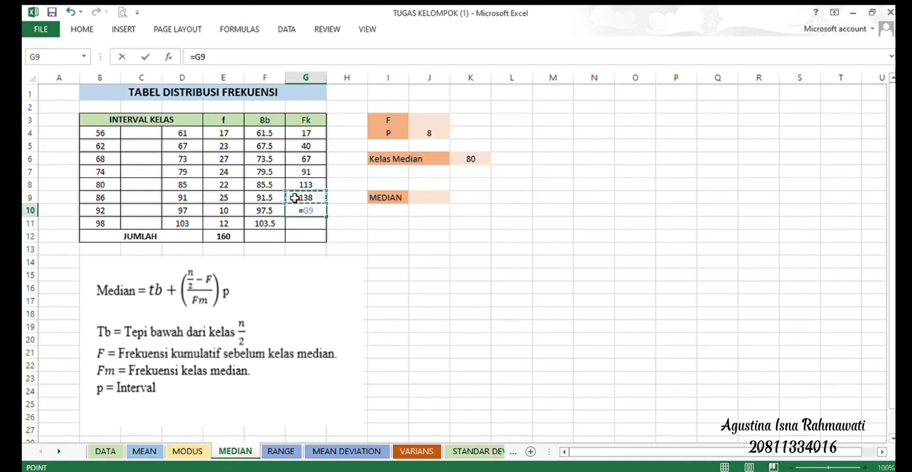
{"action": "type", "text": "+"}
{"action": "left_click", "coordinate": [232, 210]}
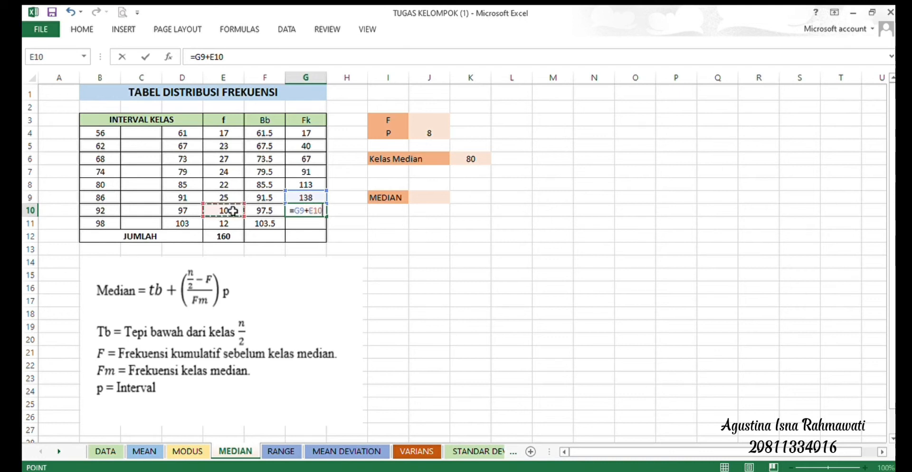
{"action": "key", "text": "Return"}
Calculate the last class's cumulative frequency in G11 with =G10+E11.
{"action": "type", "text": "="}
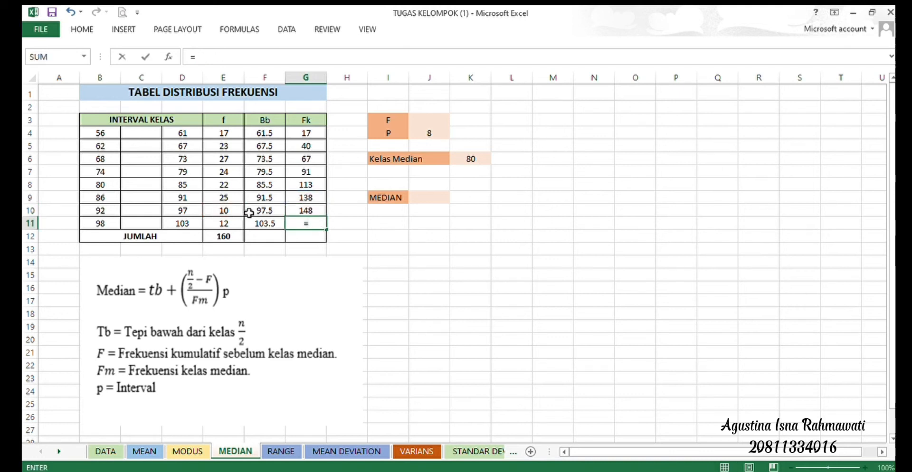
{"action": "left_click", "coordinate": [293, 214]}
{"action": "type", "text": "+"}
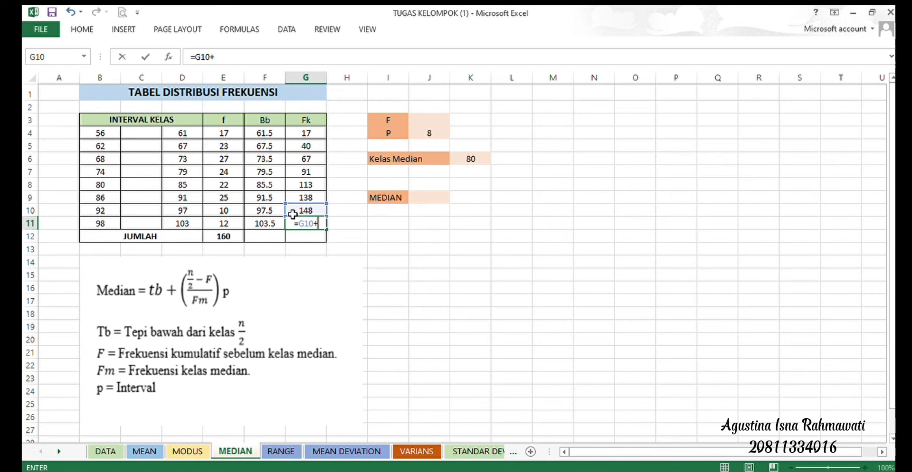
{"action": "left_click", "coordinate": [225, 225]}
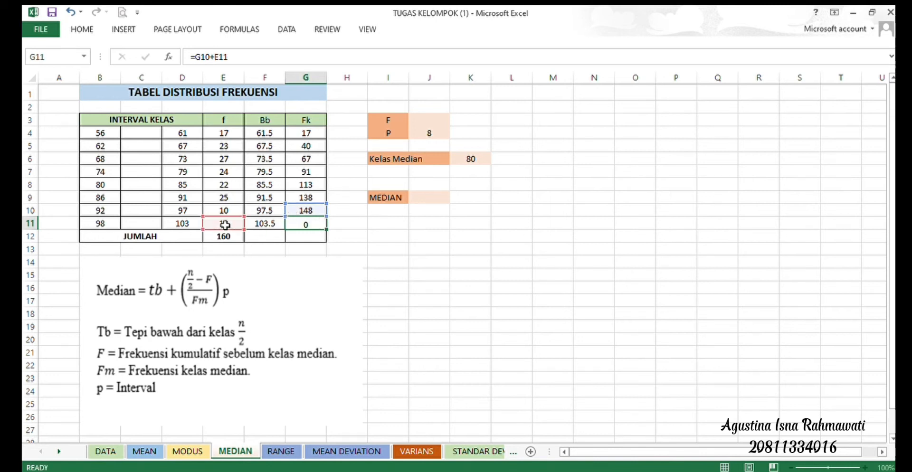
{"action": "key", "text": "Return"}
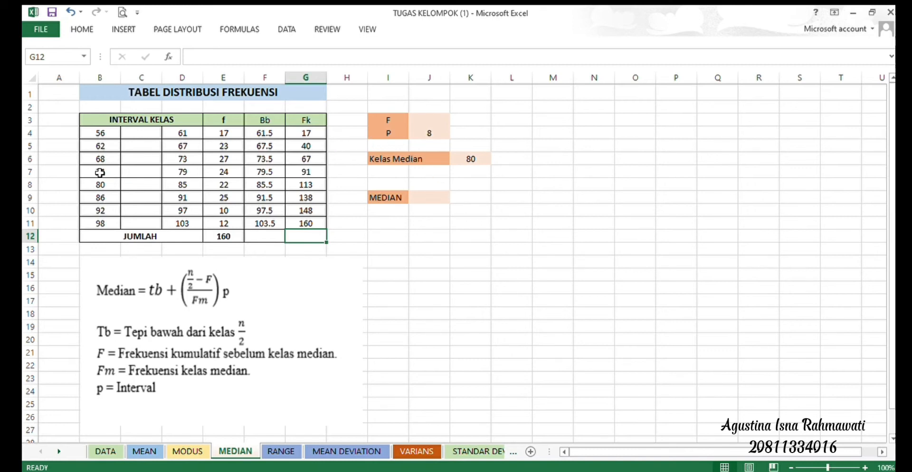
Shade the median class row B7:G7 blue and enter 67 as F, the preceding cumulative frequency, in J3.
{"action": "left_click_drag", "start_coordinate": [97, 173], "coordinate": [310, 171]}
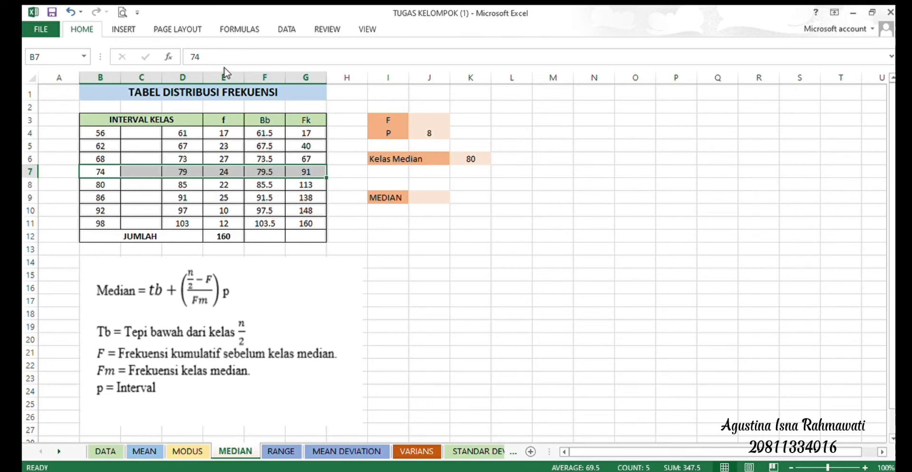
{"action": "left_click", "coordinate": [420, 121]}
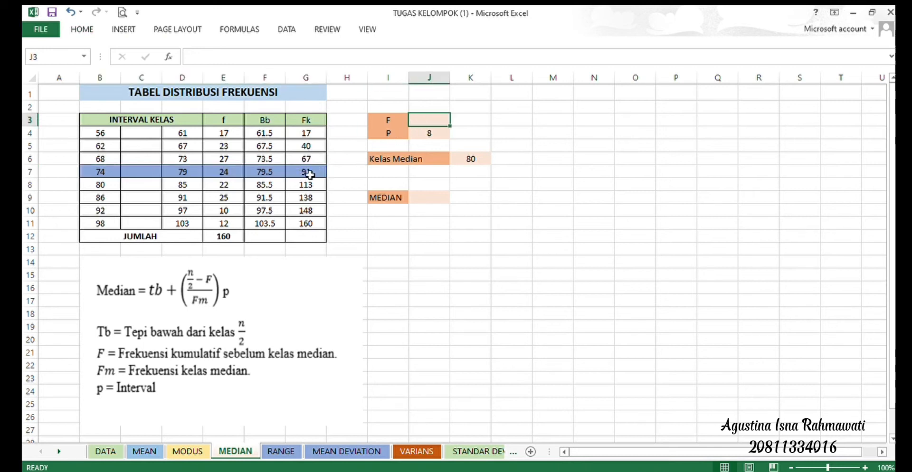
{"action": "type", "text": "67"}
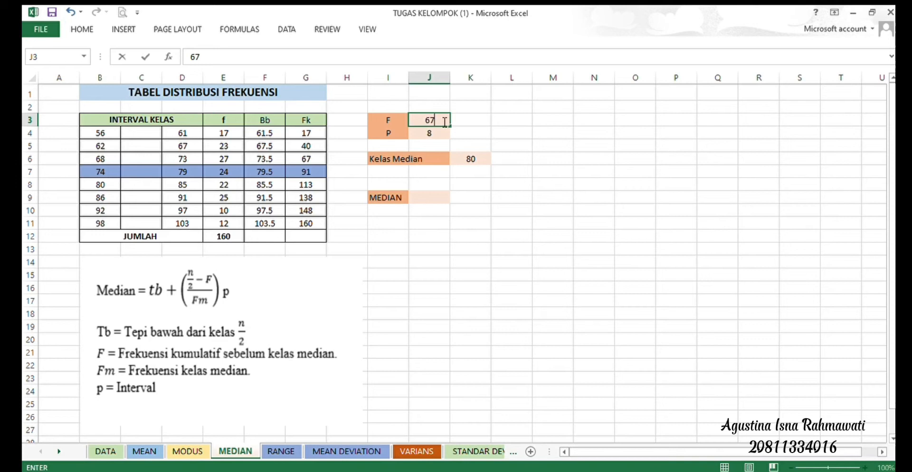
Calculate the grouped-data median in the MEDIAN result cell J9 with =F7+(K6-J3)/E7*J4.
{"action": "left_click", "coordinate": [428, 198]}
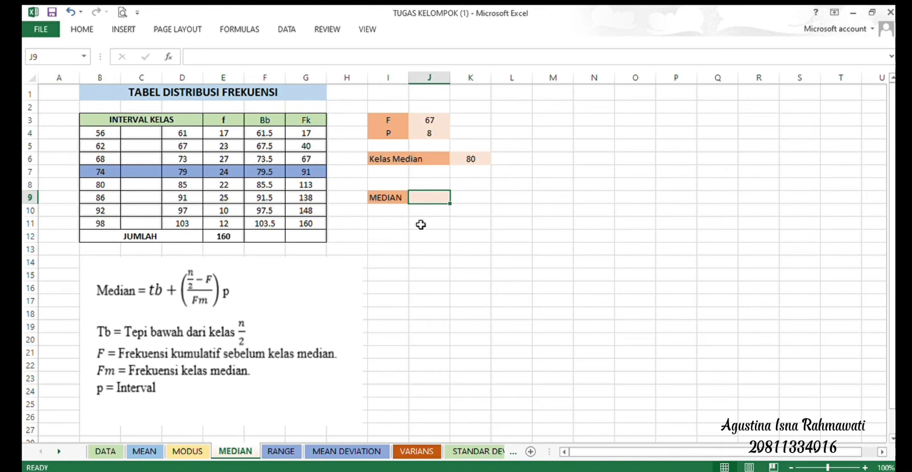
{"action": "type", "text": "="}
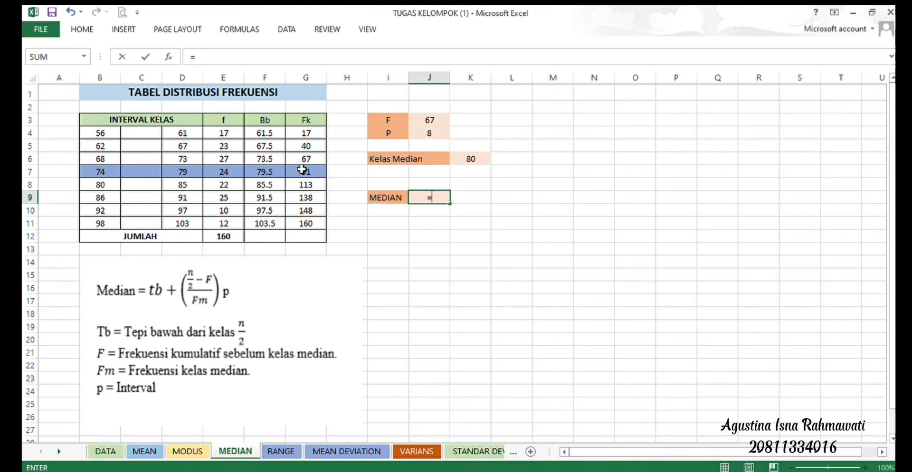
{"action": "left_click", "coordinate": [265, 173]}
{"action": "type", "text": "+("}
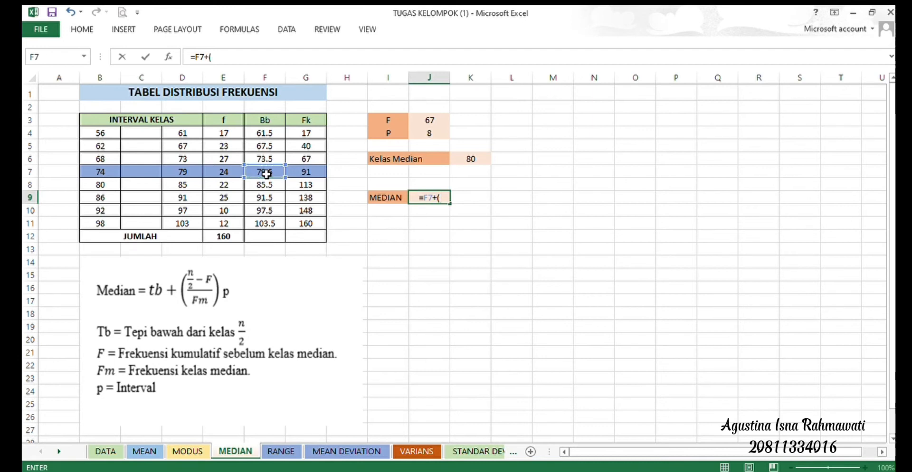
{"action": "left_click", "coordinate": [465, 160]}
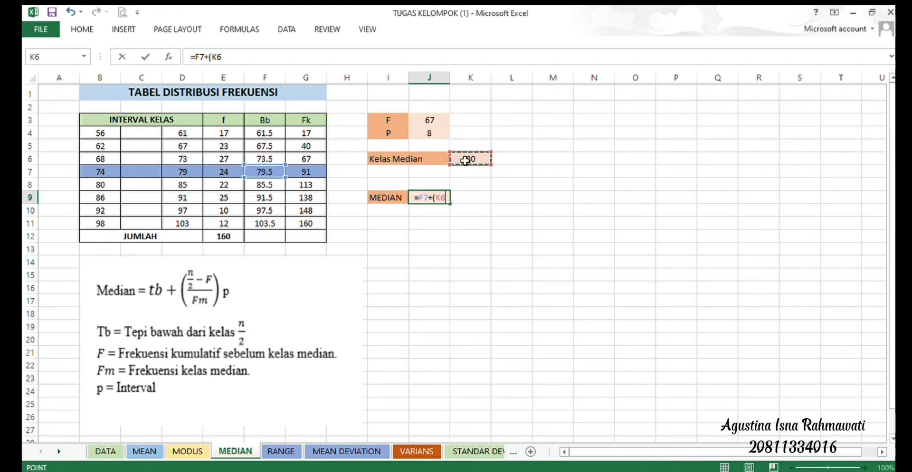
{"action": "type", "text": "-"}
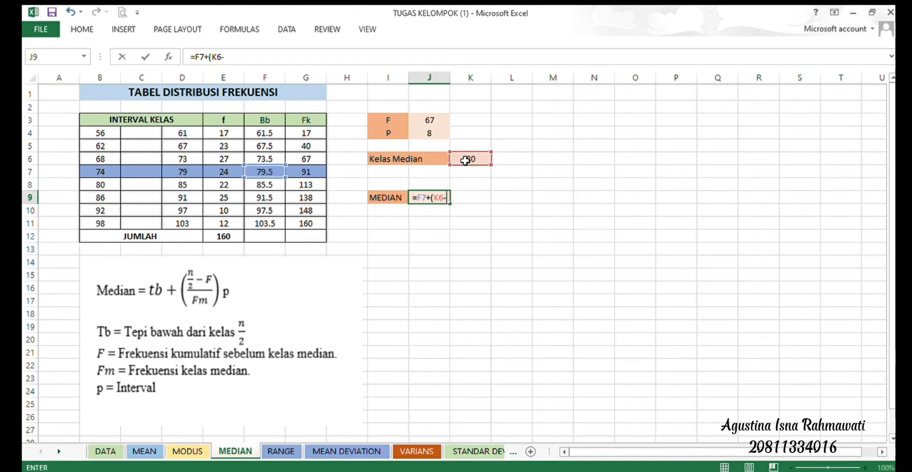
{"action": "left_click", "coordinate": [430, 119]}
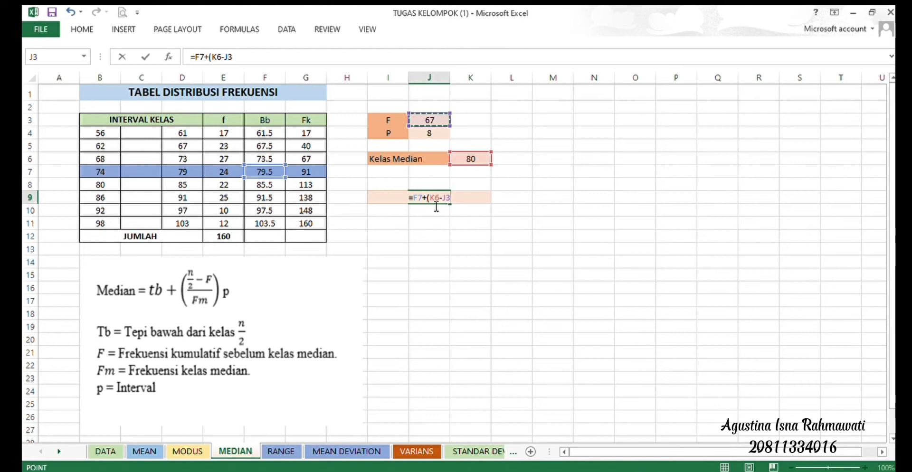
{"action": "type", "text": ")"}
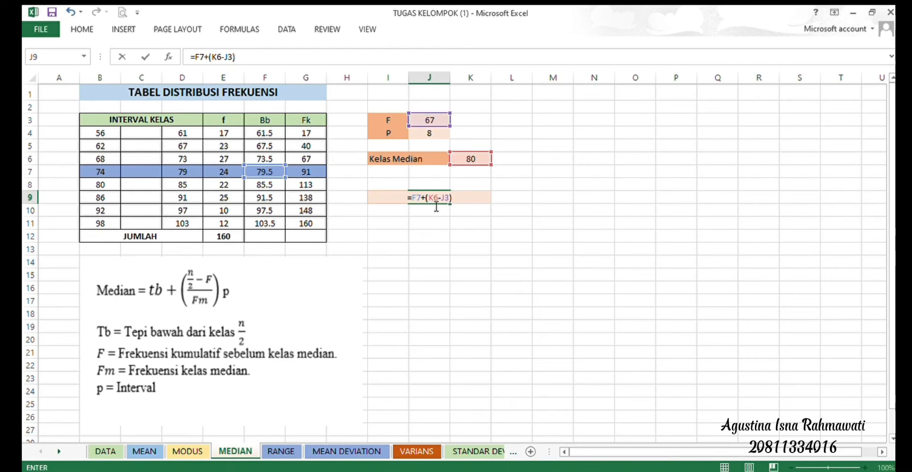
{"action": "type", "text": "/"}
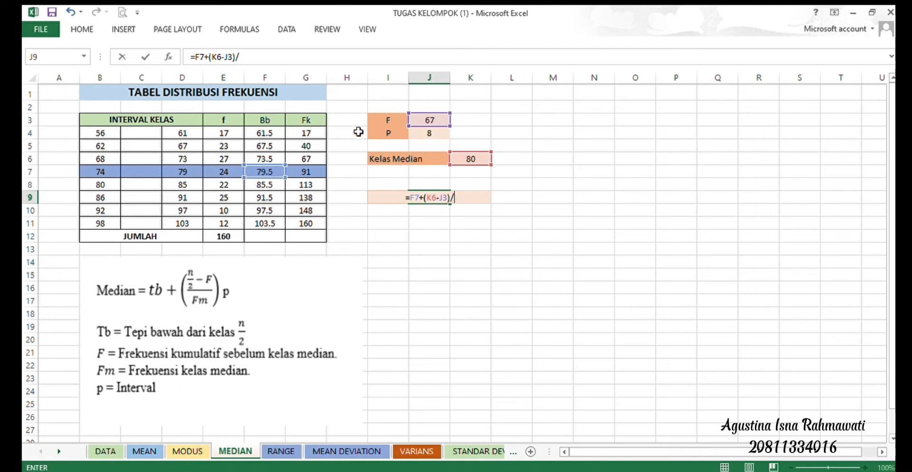
{"action": "left_click", "coordinate": [229, 172]}
{"action": "type", "text": "*"}
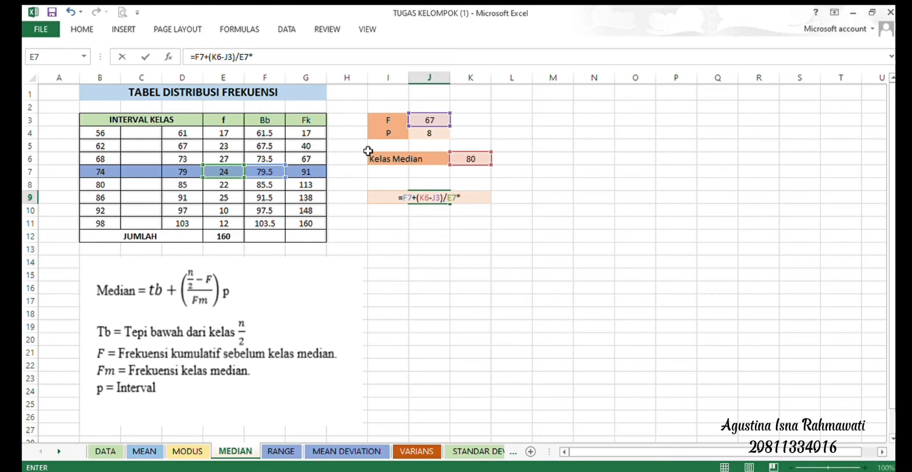
{"action": "left_click", "coordinate": [436, 134]}
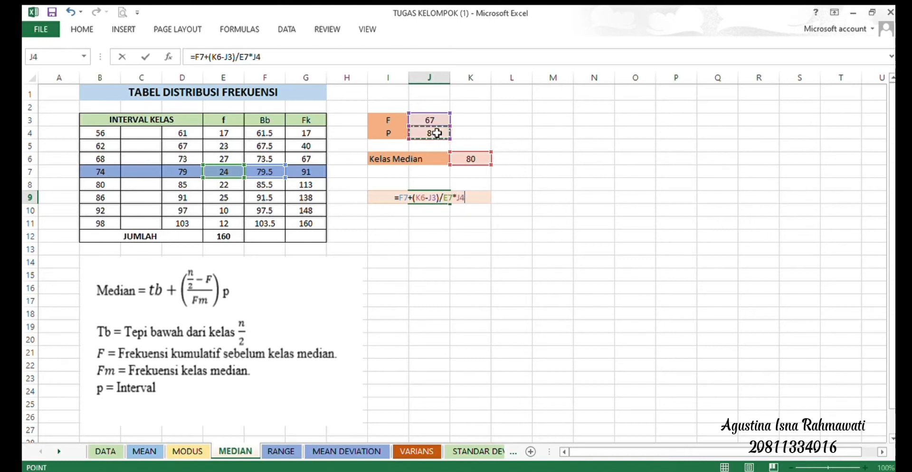
{"action": "key", "text": "Return"}
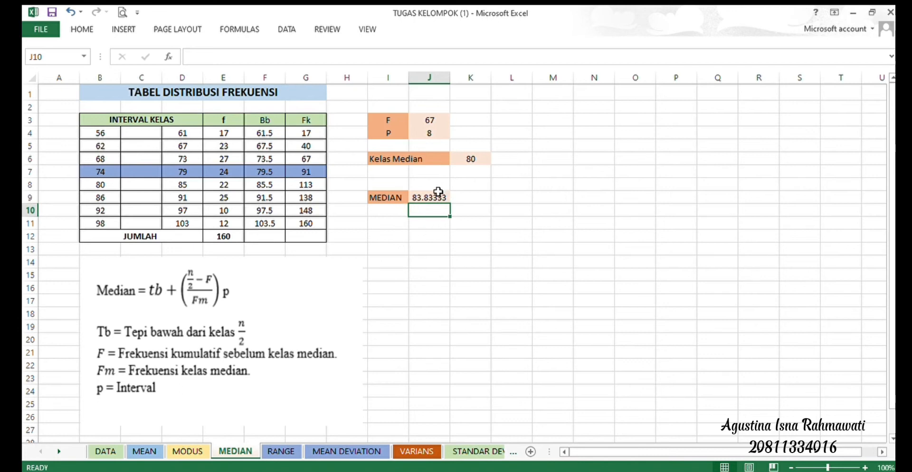
On the RANGE sheet, enter 58.5 as the lowest class midpoint in L4 and 100.5 as the highest class midpoint in L5.
{"action": "left_click", "coordinate": [285, 451]}
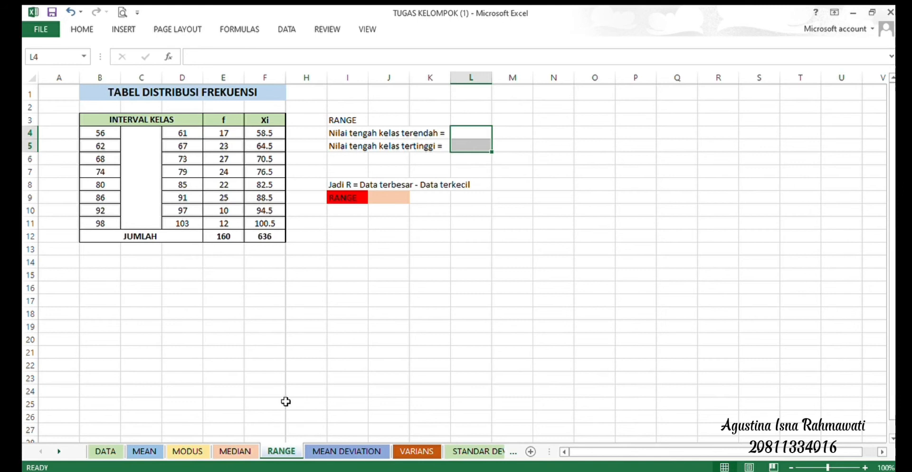
{"action": "left_click", "coordinate": [481, 135]}
{"action": "type", "text": "58"}
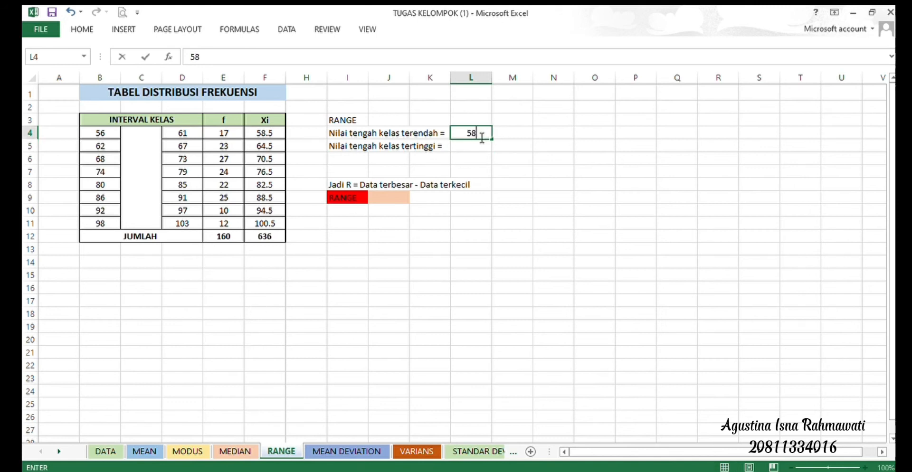
{"action": "type", "text": ".5"}
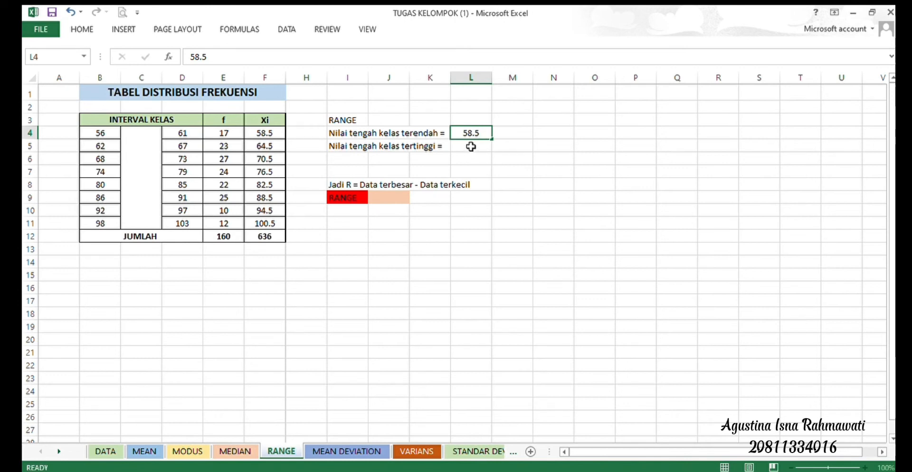
{"action": "left_click", "coordinate": [471, 147]}
{"action": "type", "text": "100"}
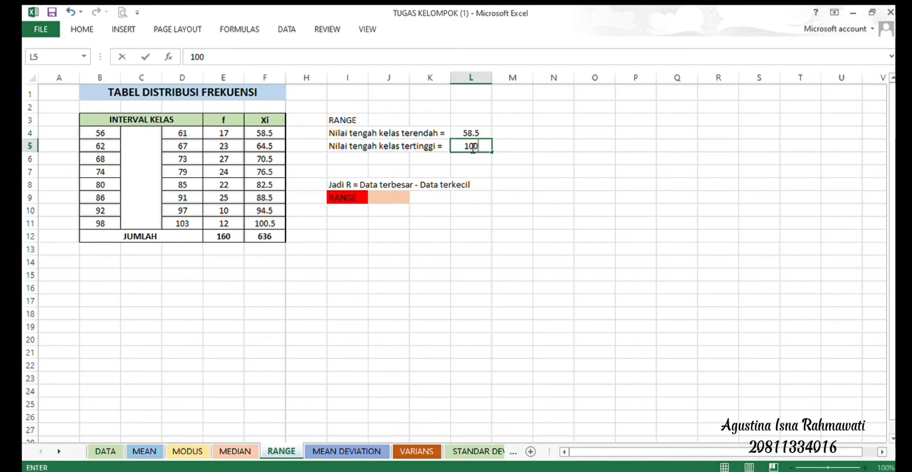
{"action": "type", "text": ".5"}
Calculate the range in the RANGE result cell J9 with =L5-L4.
{"action": "left_click", "coordinate": [391, 198]}
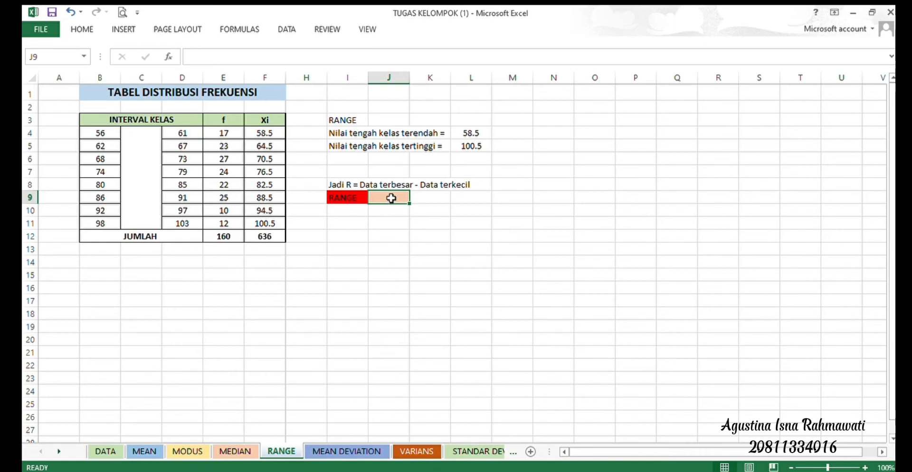
{"action": "type", "text": "100."}
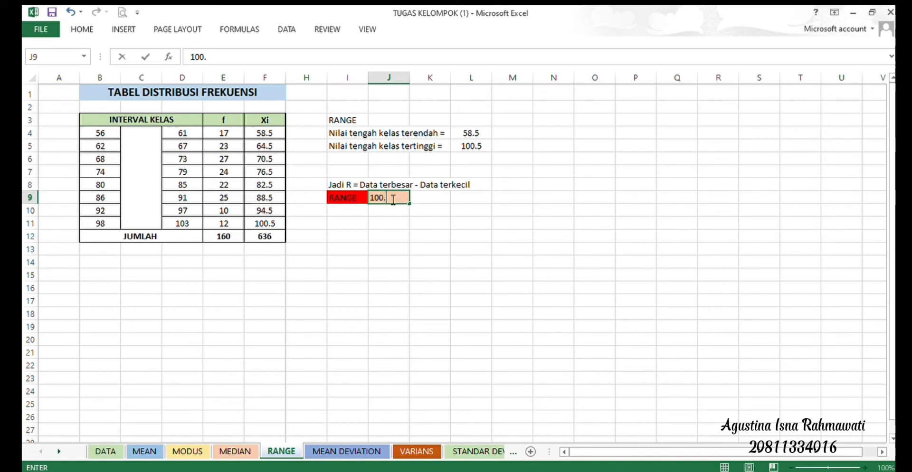
{"action": "key", "text": "BackSpace"}
{"action": "key", "text": "BackSpace"}
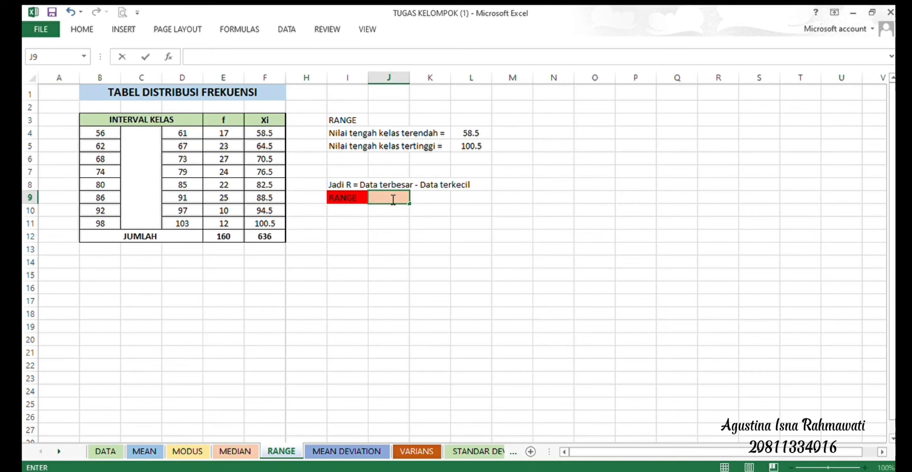
{"action": "type", "text": "="}
{"action": "left_click", "coordinate": [471, 146]}
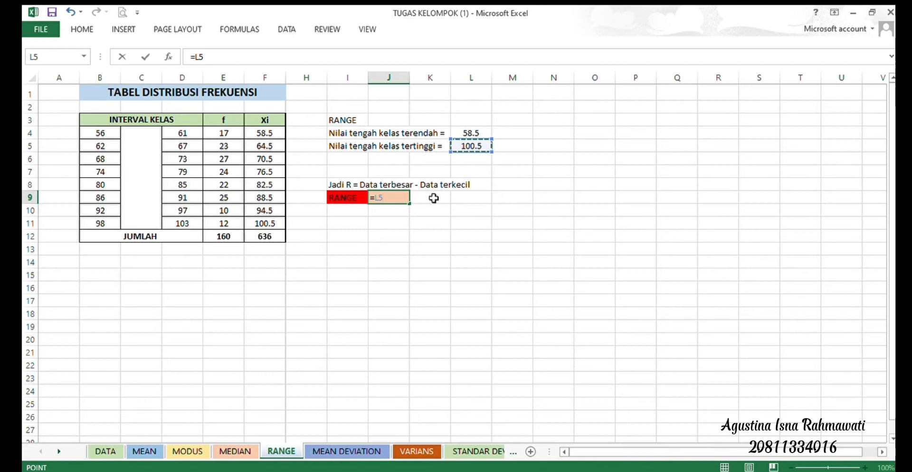
{"action": "type", "text": "-"}
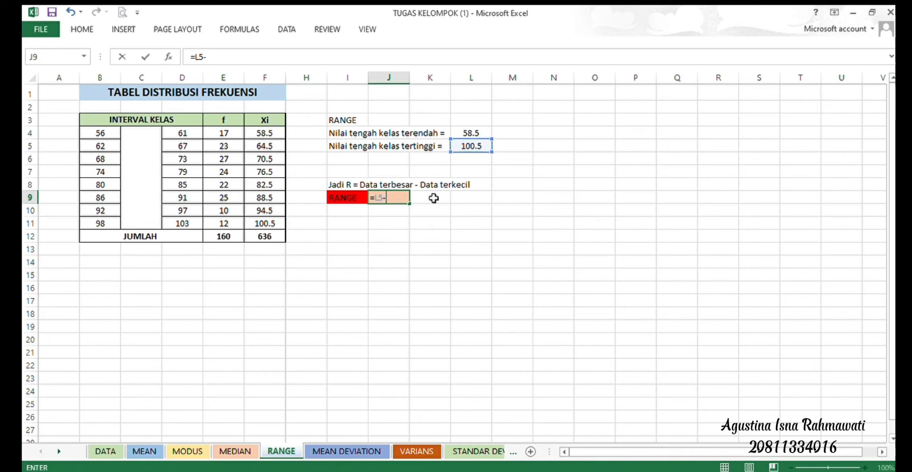
{"action": "left_click", "coordinate": [468, 134]}
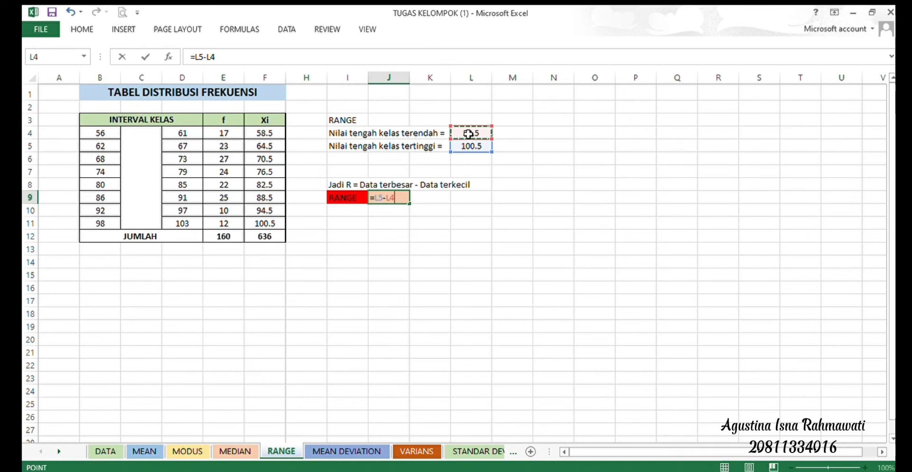
{"action": "key", "text": "Return"}
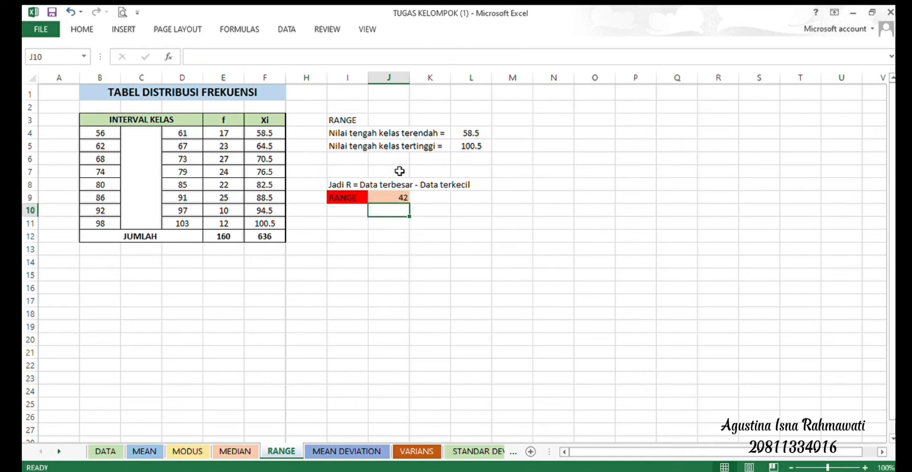
{"action": "left_click", "coordinate": [437, 200]}
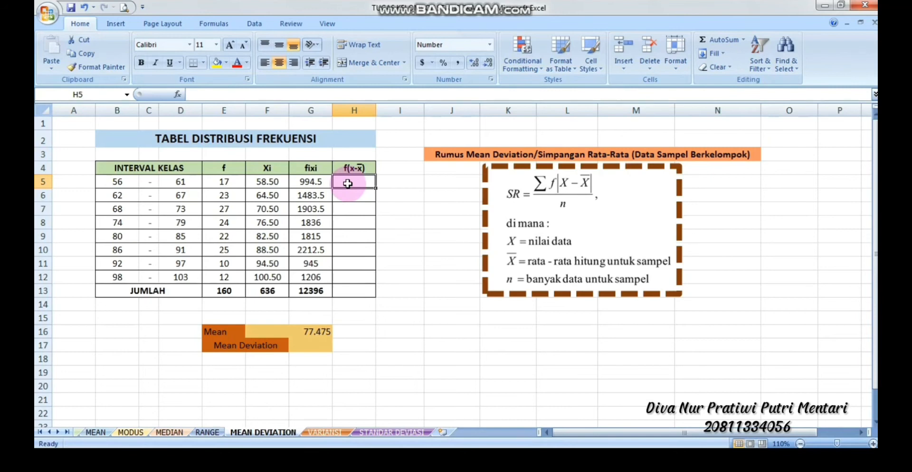
Try calculating the first class's f(x-x̄) value in H5 of the MEAN DEVIATION sheet with =E5*(F5-F16).
{"action": "type", "text": "="}
{"action": "left_click", "coordinate": [230, 184]}
{"action": "type", "text": "*("}
{"action": "left_click", "coordinate": [264, 182]}
{"action": "type", "text": "-"}
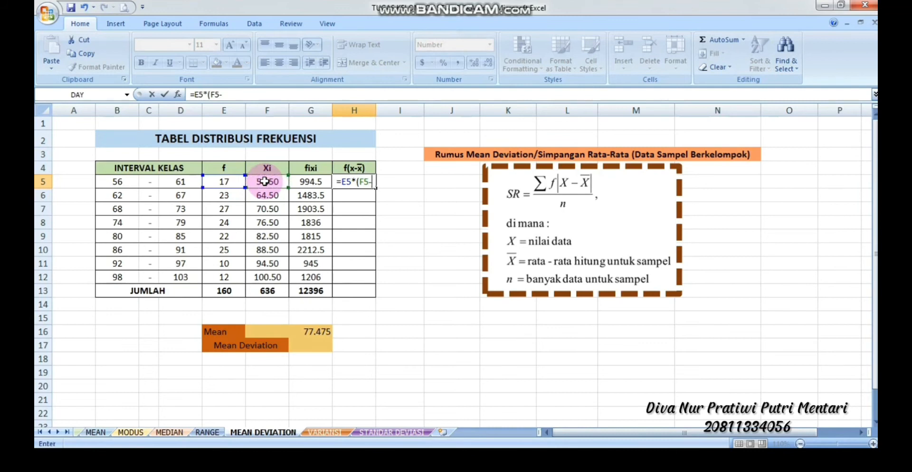
{"action": "left_click", "coordinate": [279, 331]}
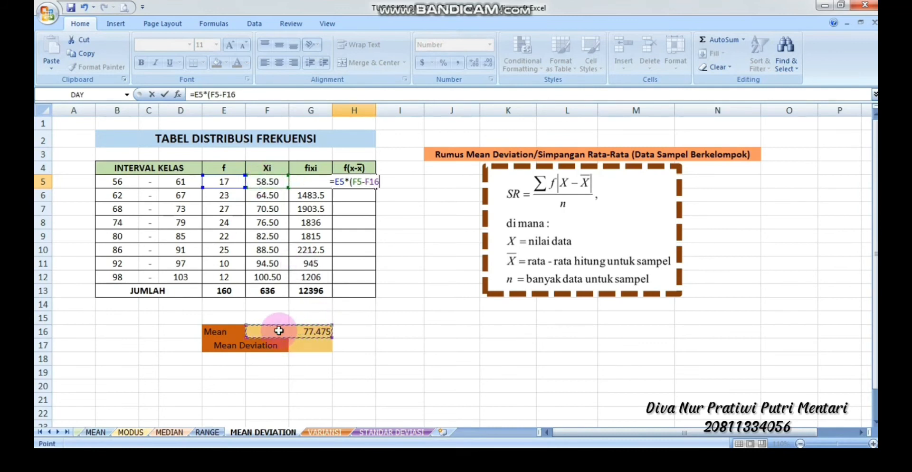
{"action": "type", "text": ")"}
{"action": "key", "text": "Return"}
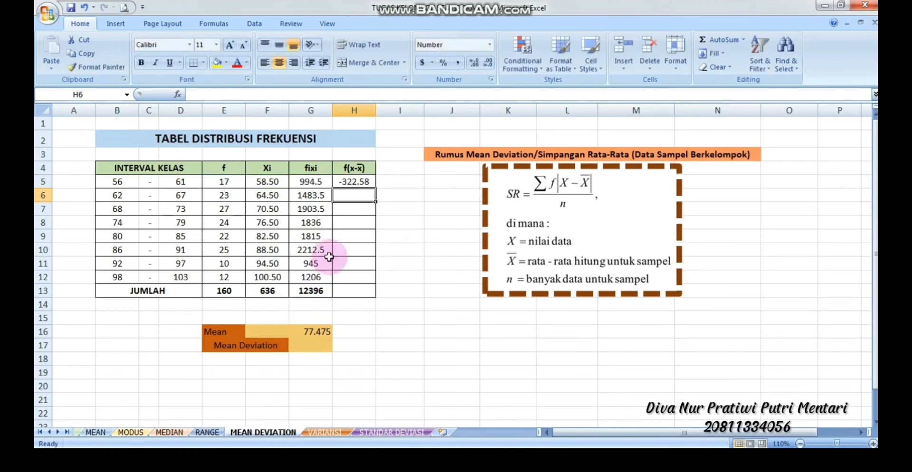
Replace the first class's f(x-x̄) formula in H5 with =E5*(F16-F5).
{"action": "left_click", "coordinate": [350, 181]}
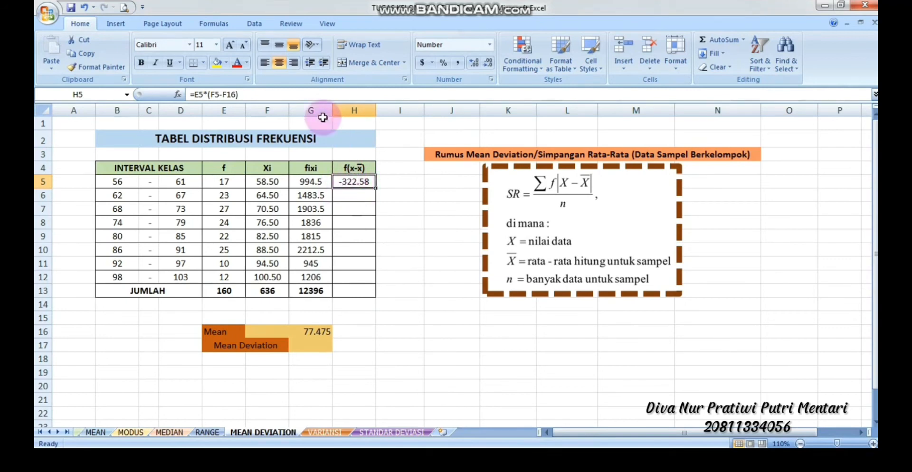
{"action": "left_click", "coordinate": [252, 95]}
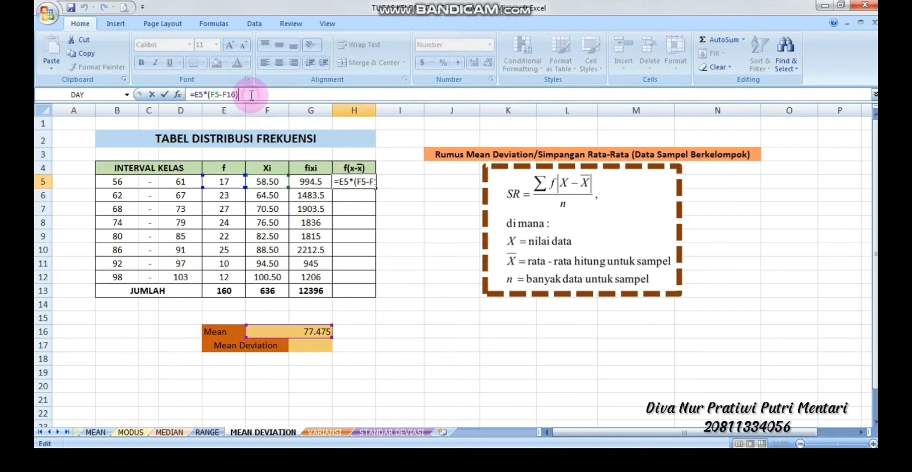
{"action": "key", "text": "BackSpace"}
{"action": "key", "text": "BackSpace"}
{"action": "key", "text": "BackSpace"}
{"action": "key", "text": "BackSpace"}
{"action": "key", "text": "BackSpace"}
{"action": "key", "text": "BackSpace"}
{"action": "key", "text": "BackSpace"}
{"action": "key", "text": "BackSpace"}
{"action": "key", "text": "BackSpace"}
{"action": "key", "text": "BackSpace"}
{"action": "key", "text": "BackSpace"}
{"action": "key", "text": "BackSpace"}
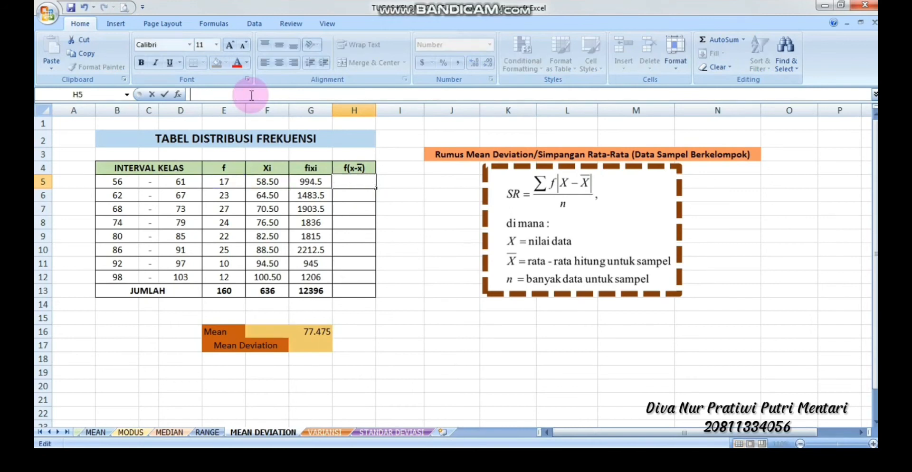
{"action": "type", "text": "="}
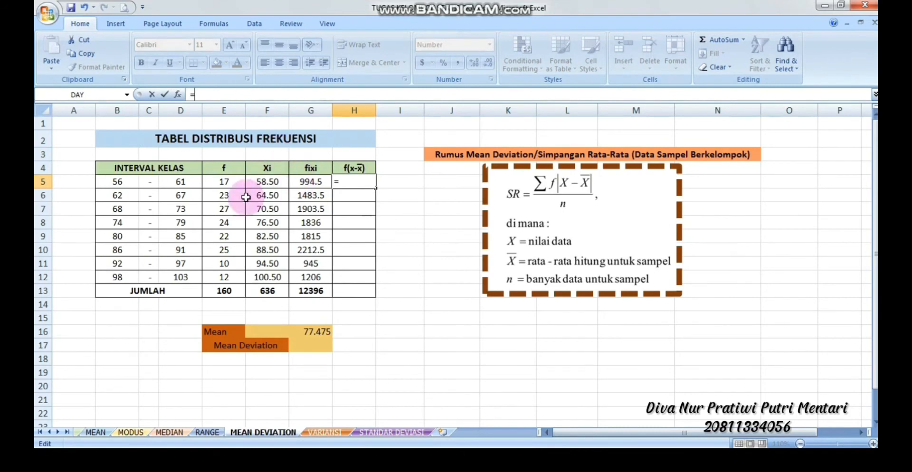
{"action": "left_click", "coordinate": [236, 183]}
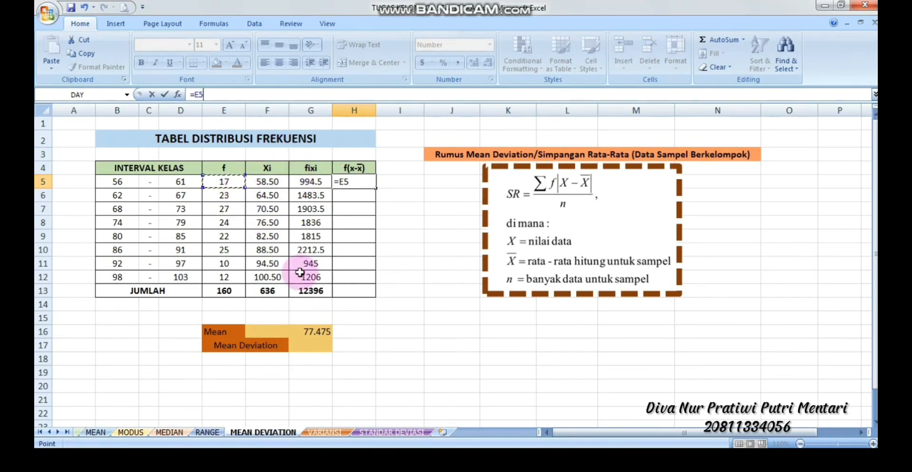
{"action": "type", "text": "*("}
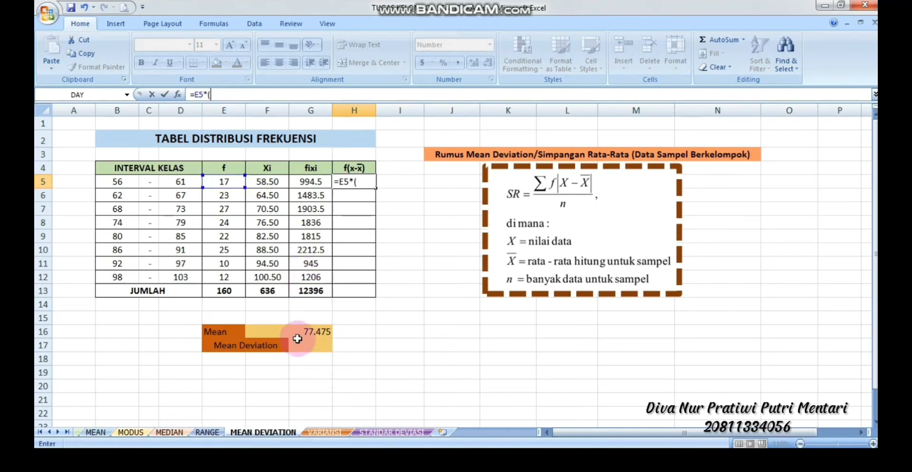
{"action": "left_click", "coordinate": [275, 331]}
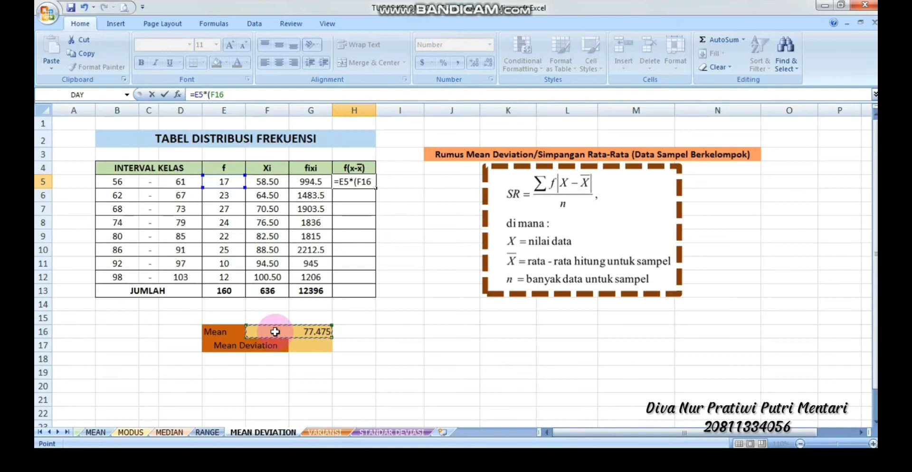
{"action": "type", "text": "-"}
{"action": "left_click", "coordinate": [277, 181]}
{"action": "type", "text": ")"}
{"action": "key", "text": "Return"}
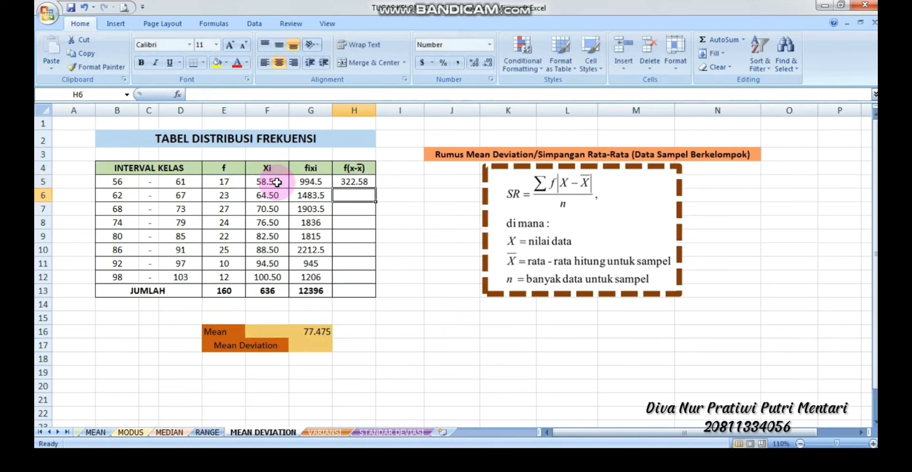
Fill the H5 formula down through H12 and correct the mean reference in H6 so it reads =E6*(F16-F6).
{"action": "left_click", "coordinate": [356, 182]}
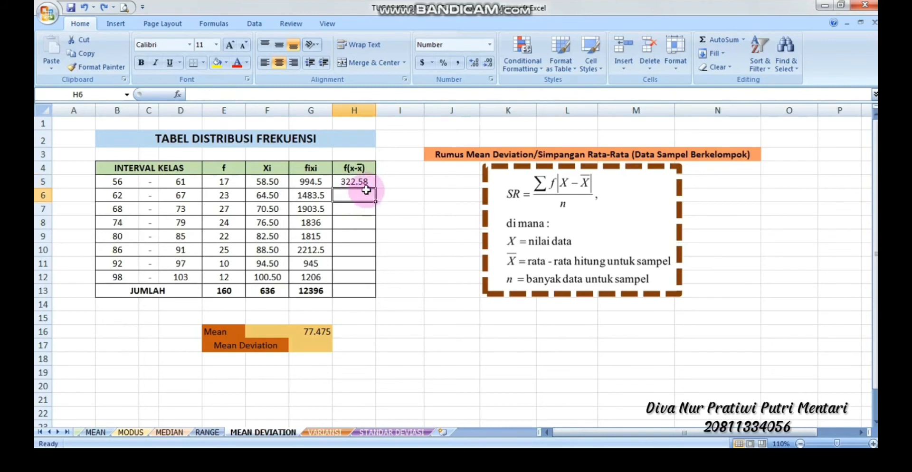
{"action": "left_click_drag", "start_coordinate": [375, 187], "coordinate": [369, 282]}
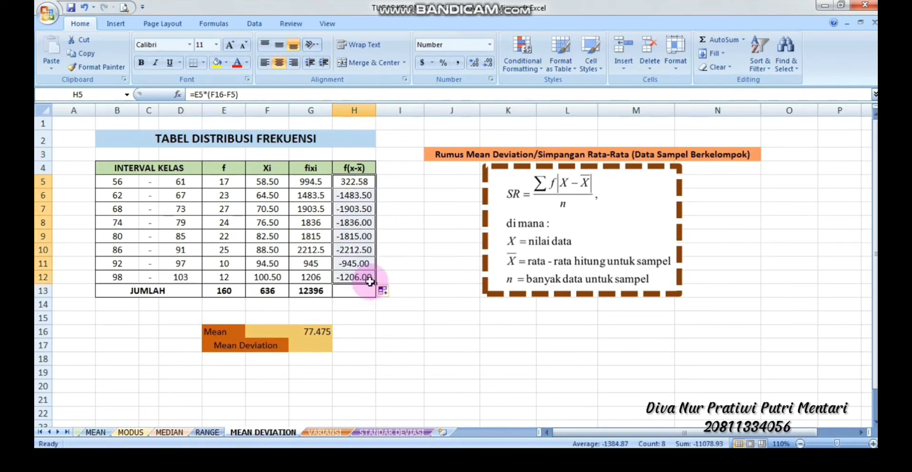
{"action": "left_click", "coordinate": [361, 195]}
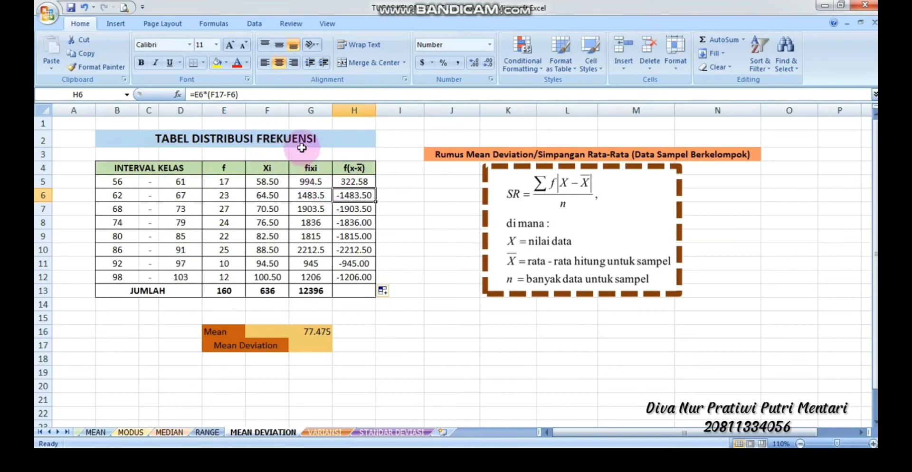
{"action": "left_click", "coordinate": [226, 95]}
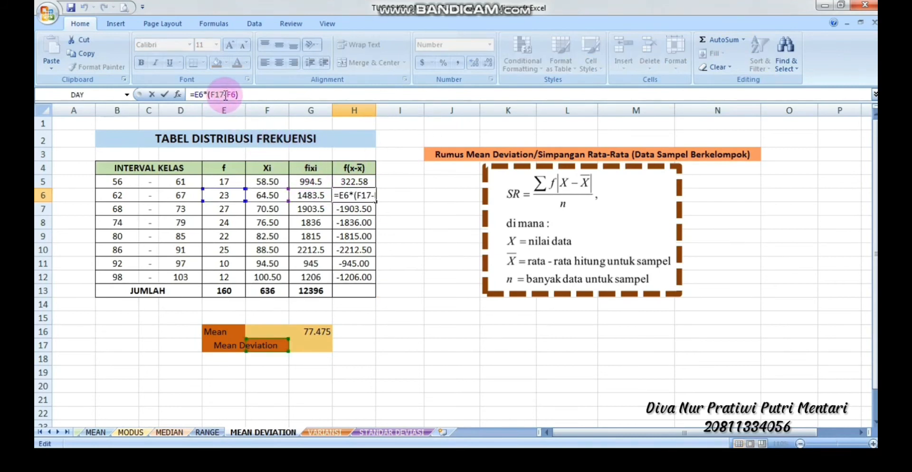
{"action": "key", "text": "BackSpace"}
{"action": "type", "text": "5"}
{"action": "key", "text": "BackSpace"}
{"action": "type", "text": "6"}
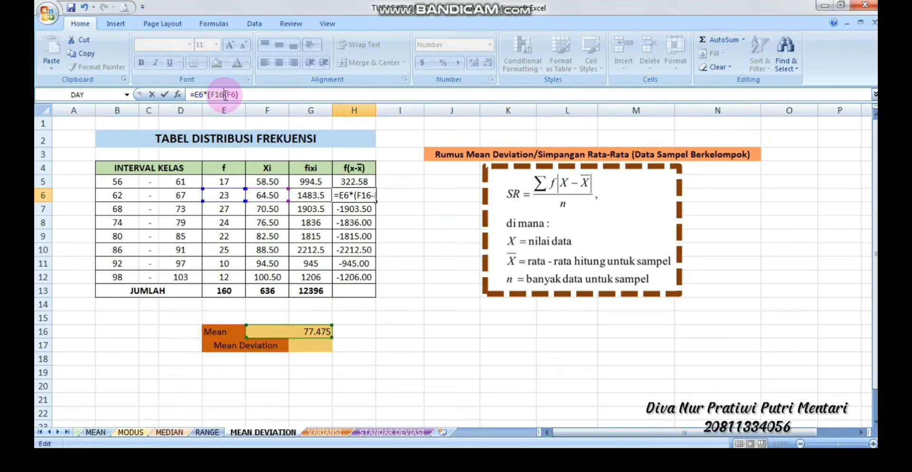
{"action": "key", "text": "Return"}
Correct the mean reference to F16 in the f(x-x̄) formulas of H7 to H10 and H12.
{"action": "left_click", "coordinate": [226, 95]}
{"action": "key", "text": "BackSpace"}
{"action": "type", "text": "6"}
{"action": "key", "text": "Return"}
{"action": "key", "text": "BackSpace"}
{"action": "type", "text": "6"}
{"action": "key", "text": "Return"}
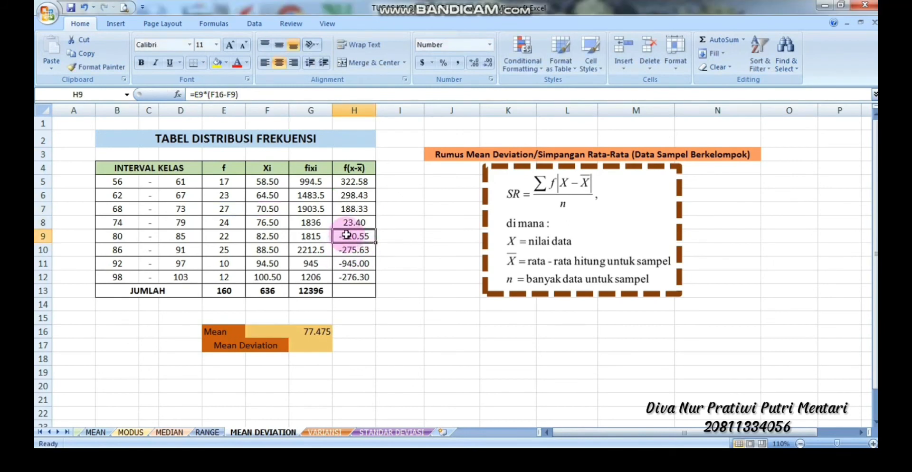
Reverse the subtraction in class 80–85's f(x-x̄) formula in H9 so it reads =E9*(F9-F16).
{"action": "left_click", "coordinate": [347, 273]}
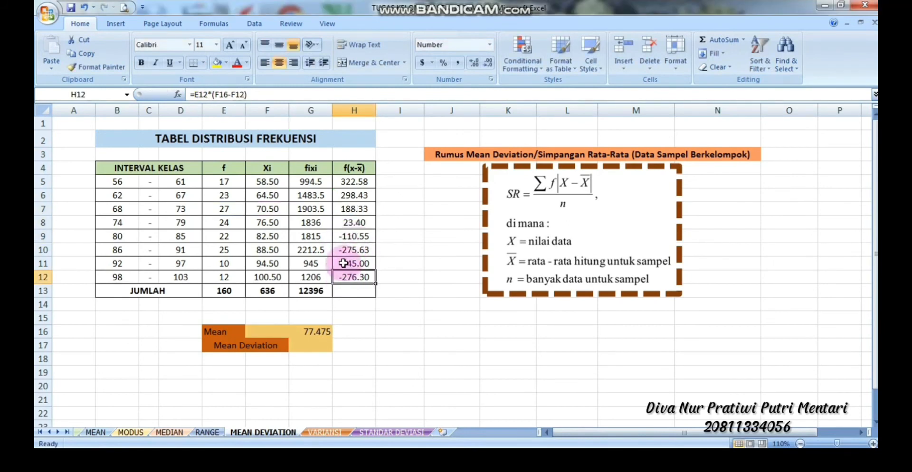
{"action": "left_click", "coordinate": [344, 236]}
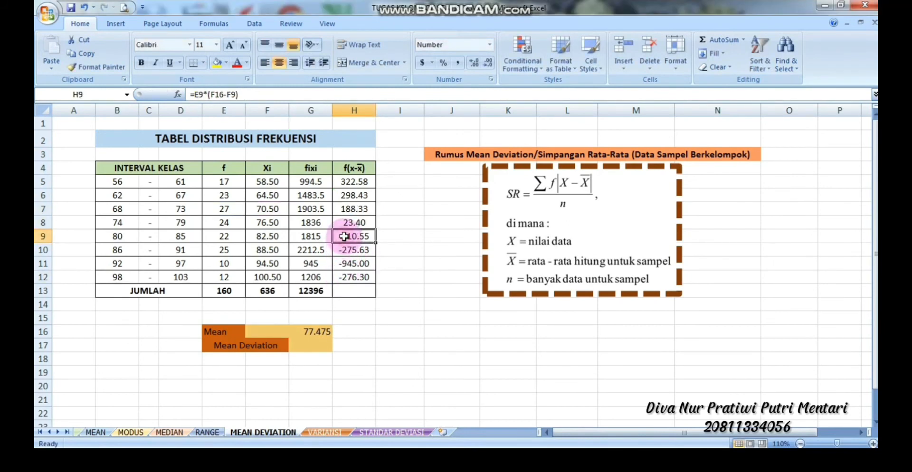
{"action": "left_click", "coordinate": [226, 94]}
{"action": "key", "text": "BackSpace"}
{"action": "key", "text": "BackSpace"}
{"action": "key", "text": "BackSpace"}
{"action": "key", "text": "BackSpace"}
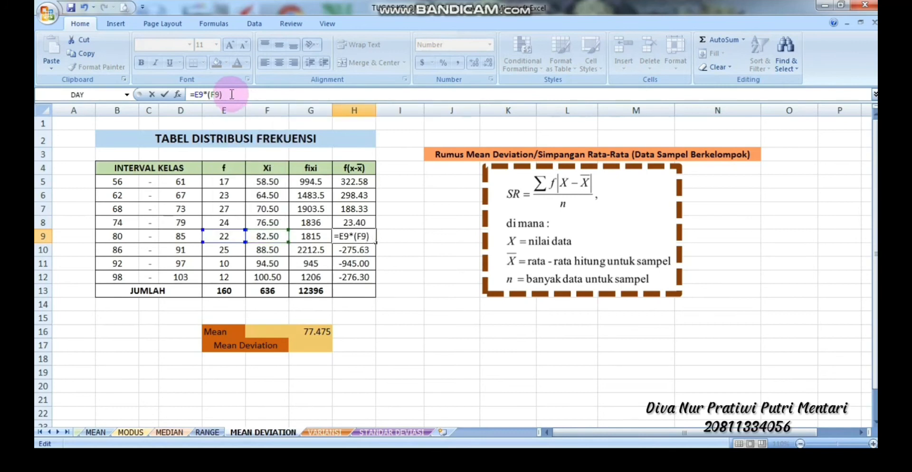
{"action": "left_click", "coordinate": [219, 94]}
{"action": "type", "text": "-"}
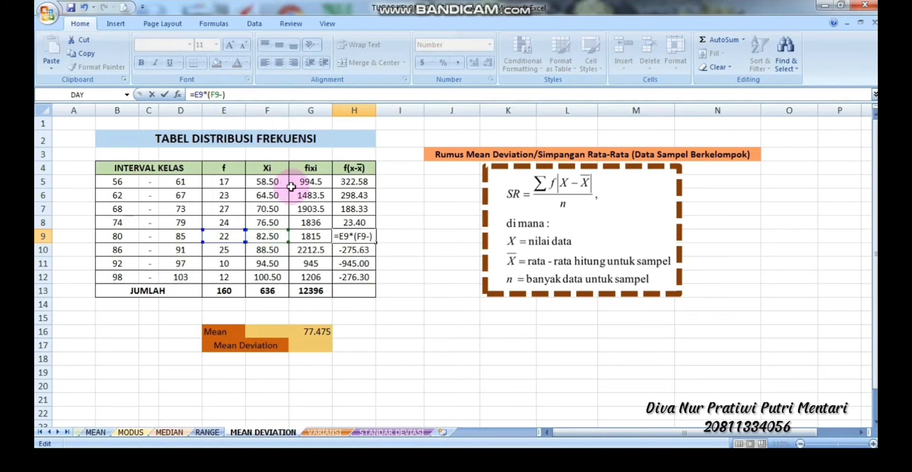
{"action": "left_click", "coordinate": [299, 329]}
{"action": "key", "text": "Return"}
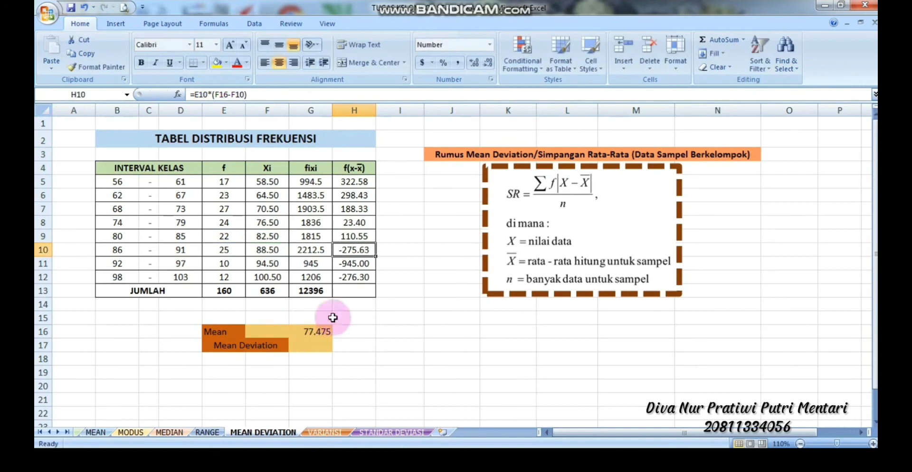
{"action": "key", "text": "Up"}
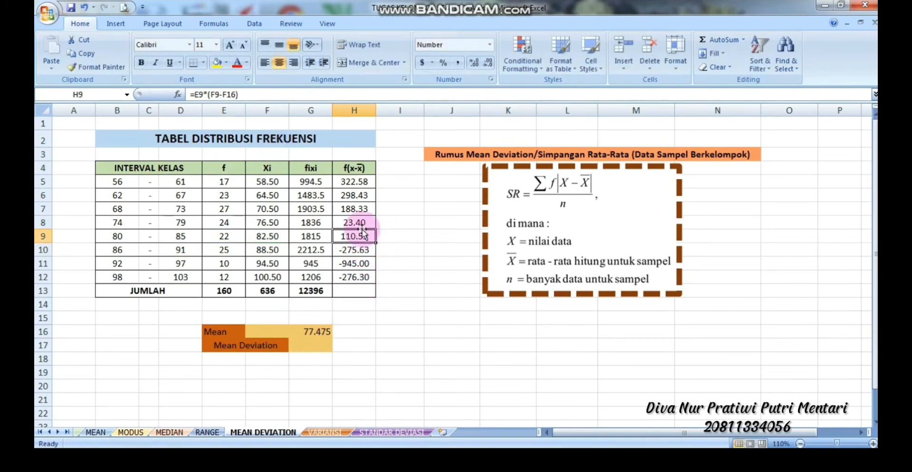
Reverse the subtraction in class 86–91's f(x-x̄) formula in H10 so it reads =E10*(F10-F16).
{"action": "left_click", "coordinate": [354, 252]}
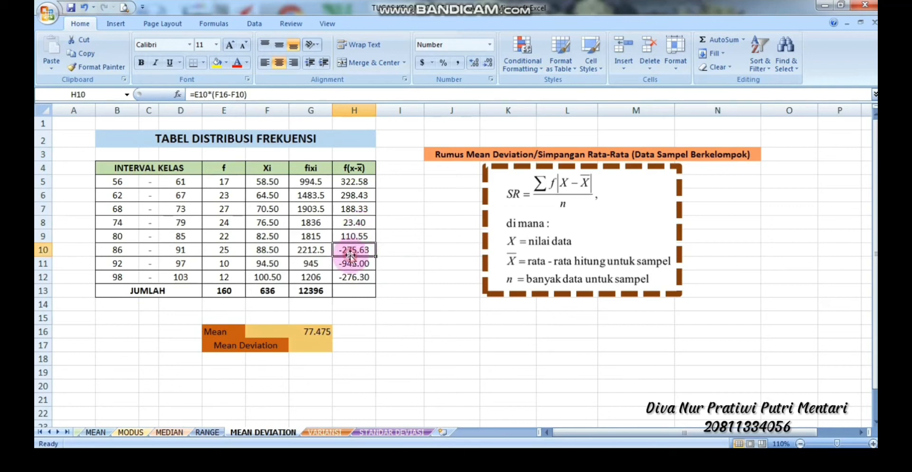
{"action": "left_click", "coordinate": [231, 94]}
{"action": "key", "text": "BackSpace"}
{"action": "key", "text": "BackSpace"}
{"action": "key", "text": "BackSpace"}
{"action": "key", "text": "BackSpace"}
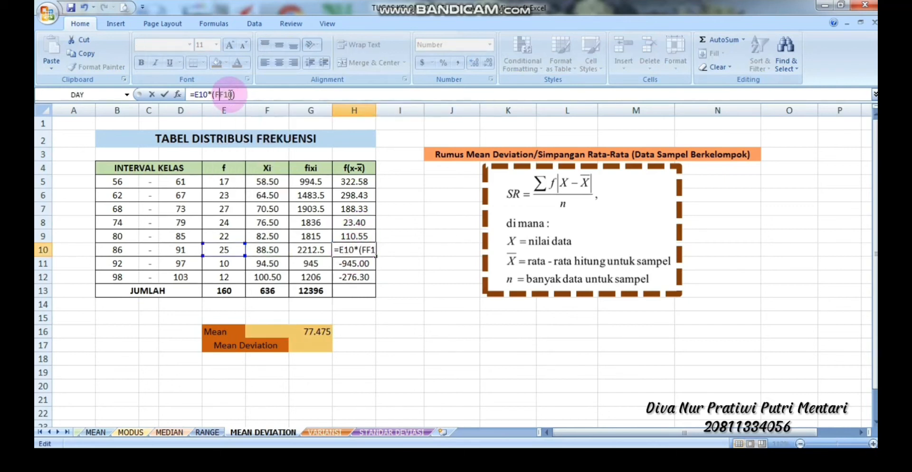
{"action": "type", "text": ")"}
{"action": "type", "text": "-"}
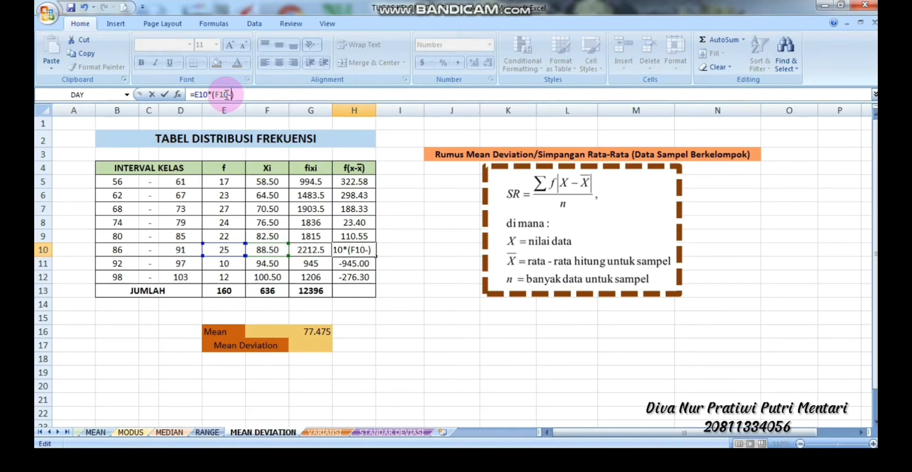
{"action": "type", "text": "F16"}
{"action": "key", "text": "Return"}
Rewrite class 92–97's f(x-x̄) formula in H11 as =E11*(F11-F16).
{"action": "left_click", "coordinate": [229, 95]}
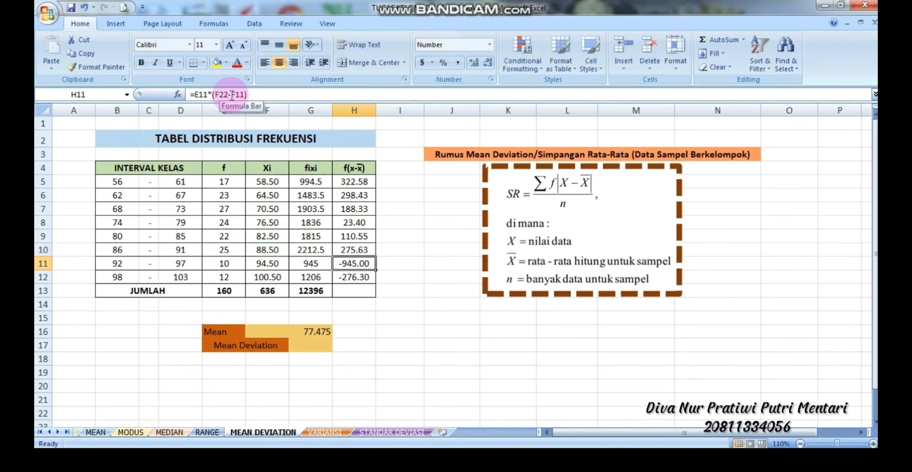
{"action": "key", "text": "BackSpace"}
{"action": "key", "text": "BackSpace"}
{"action": "key", "text": "BackSpace"}
{"action": "key", "text": "BackSpace"}
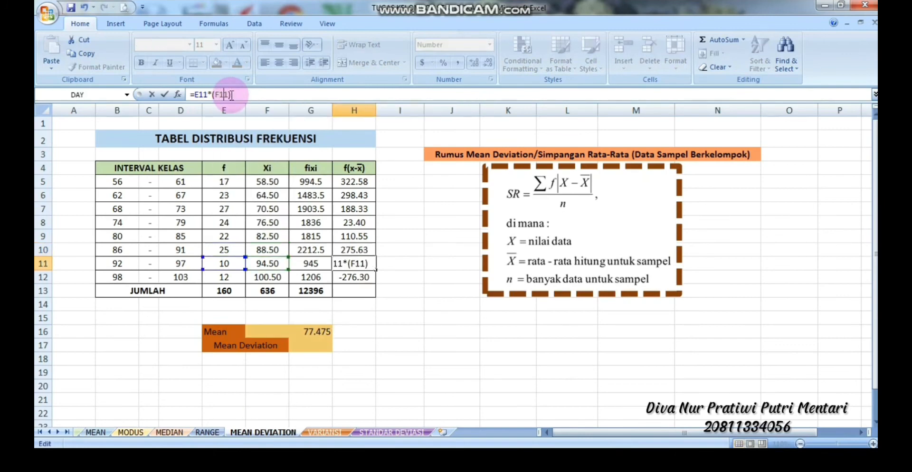
{"action": "type", "text": "-F"}
{"action": "type", "text": "16"}
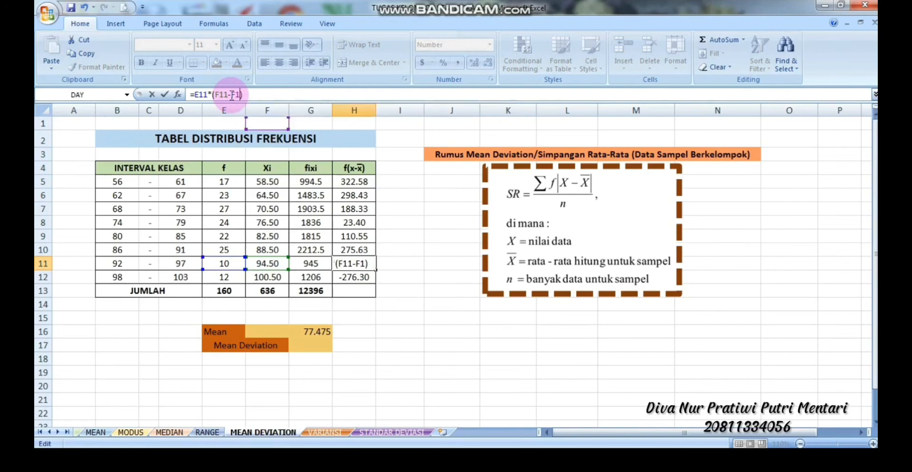
{"action": "key", "text": "Return"}
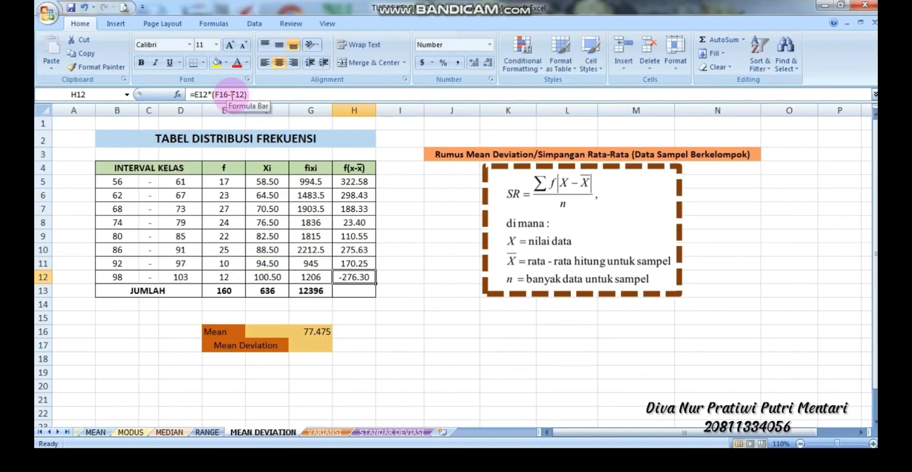
Reverse the subtraction in class 98–103's f(x-x̄) formula in H12 so it reads =E12*(F12-F16).
{"action": "left_click", "coordinate": [232, 94]}
{"action": "key", "text": "BackSpace"}
{"action": "key", "text": "BackSpace"}
{"action": "key", "text": "BackSpace"}
{"action": "key", "text": "BackSpace"}
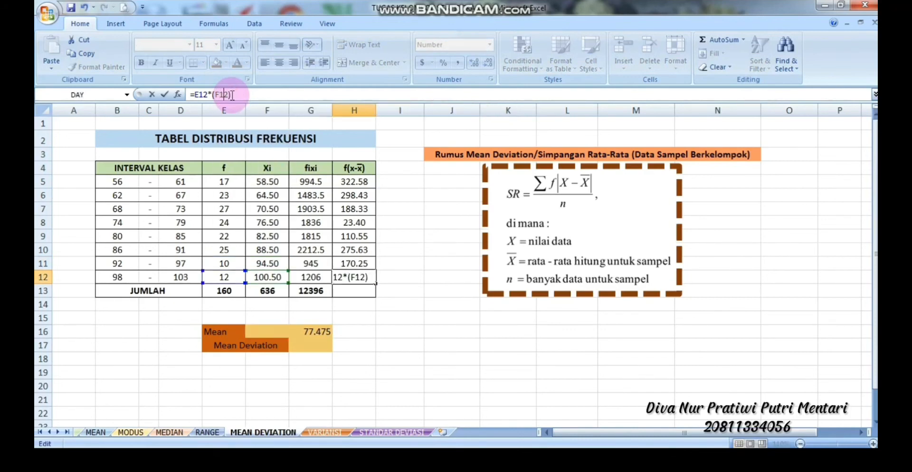
{"action": "type", "text": "-"}
{"action": "type", "text": "F15"}
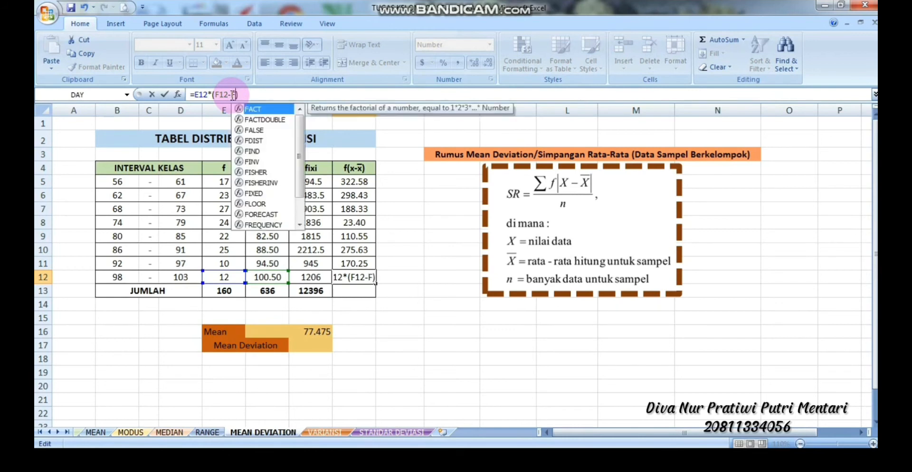
{"action": "key", "text": "Return"}
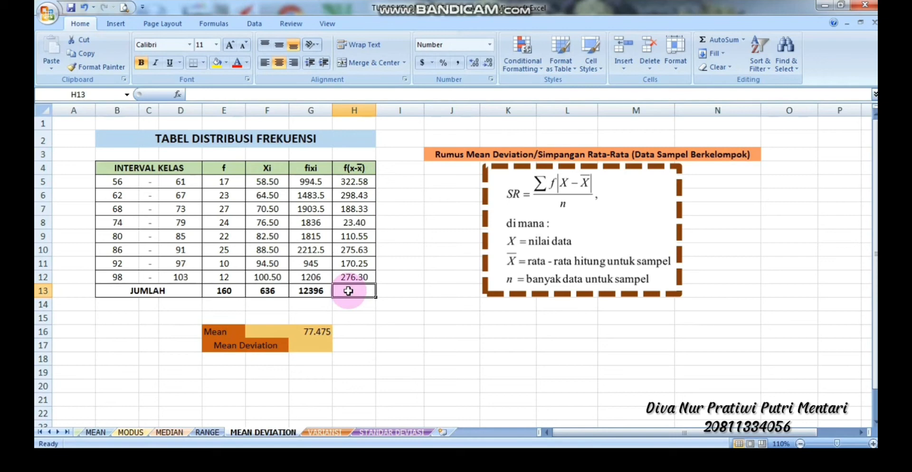
Total the f(x-x̄) column in the JUMLAH row by entering =SUM(H5:H12) in H13.
{"action": "type", "text": "="}
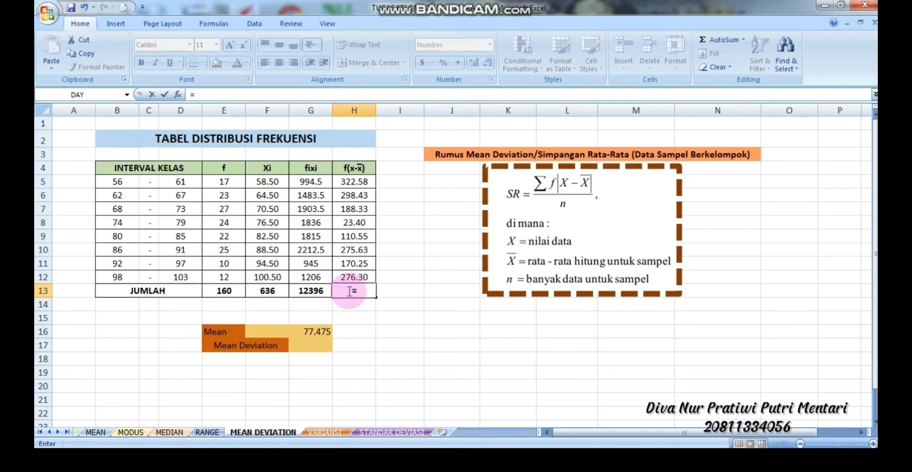
{"action": "type", "text": "SUM("}
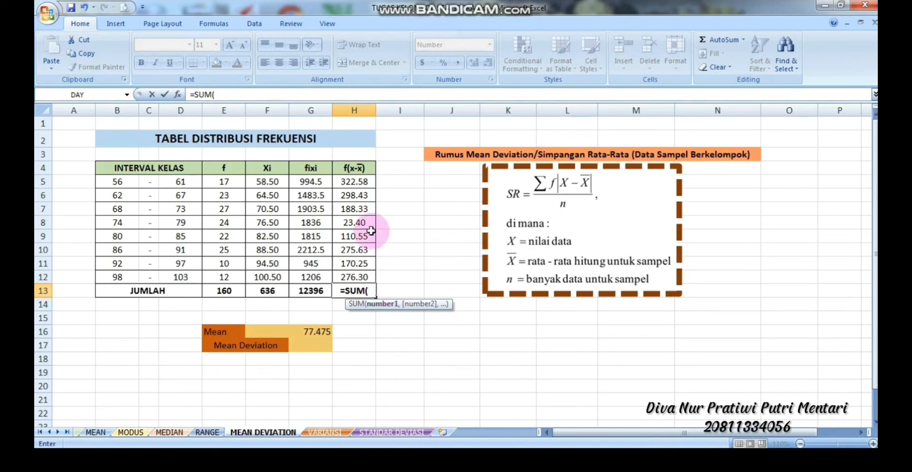
{"action": "left_click_drag", "start_coordinate": [358, 182], "coordinate": [364, 275]}
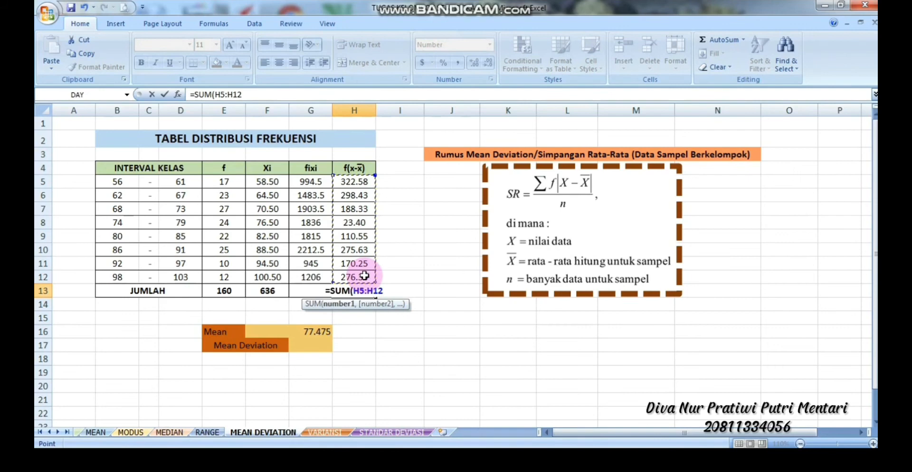
{"action": "type", "text": ")"}
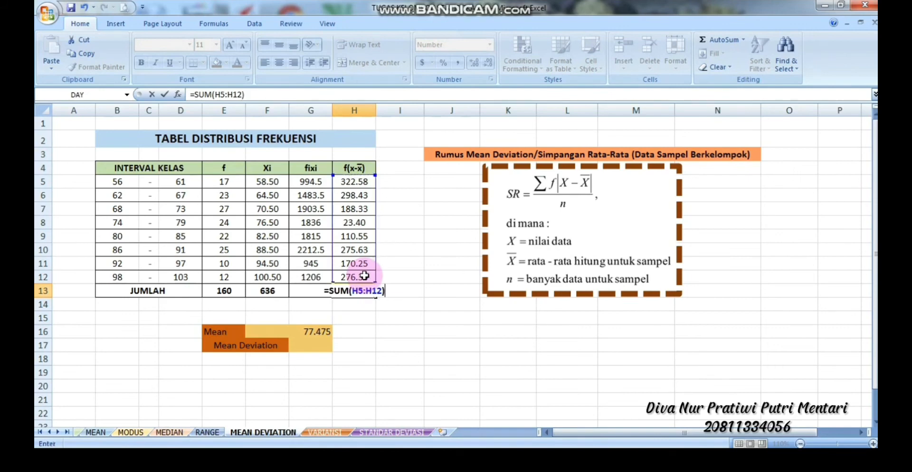
{"action": "key", "text": "Return"}
{"action": "left_click", "coordinate": [359, 291]}
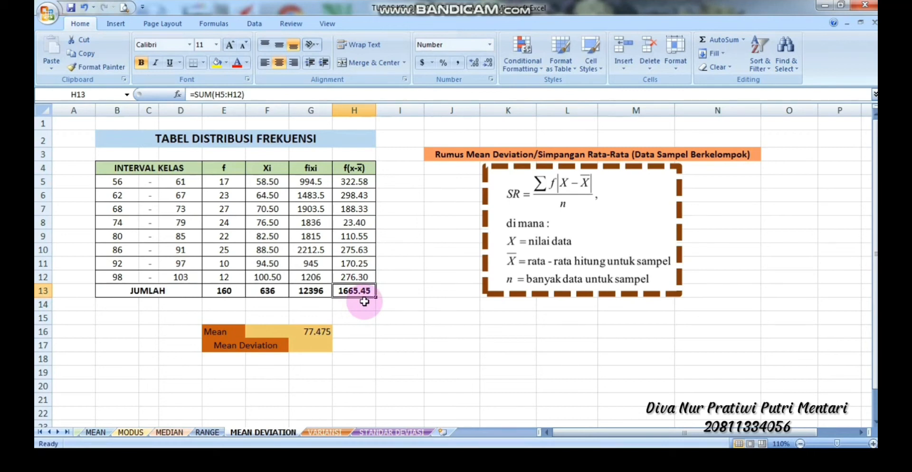
Calculate the Mean Deviation in G17 with the formula =H13/E13.
{"action": "left_click", "coordinate": [302, 347]}
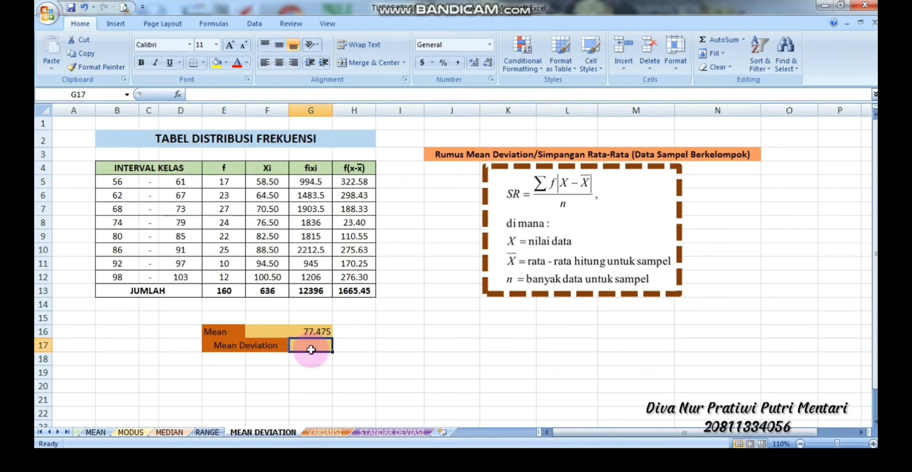
{"action": "type", "text": "="}
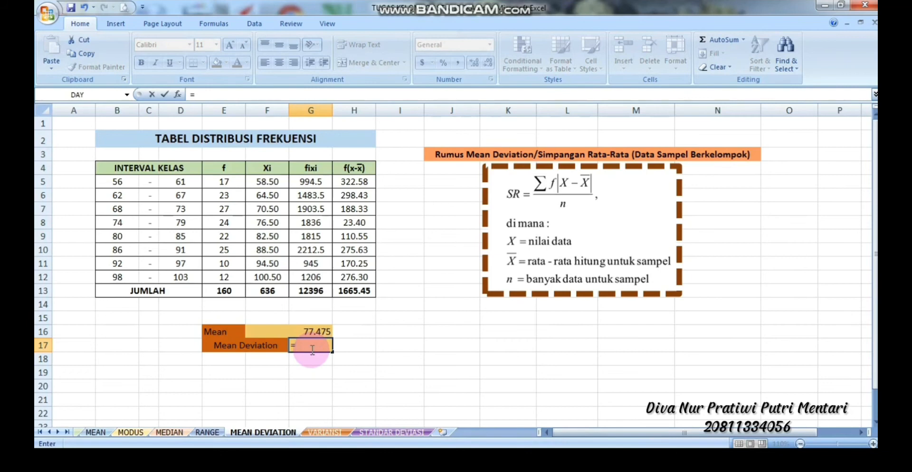
{"action": "left_click", "coordinate": [351, 290]}
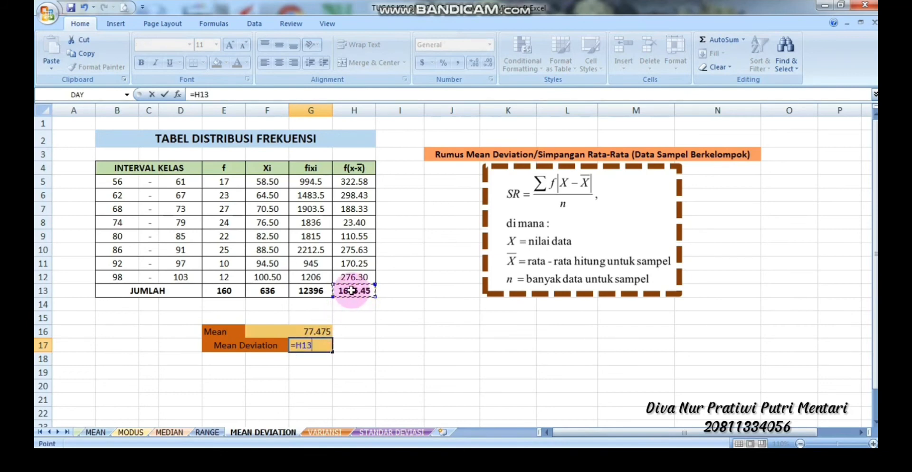
{"action": "type", "text": "/"}
{"action": "left_click", "coordinate": [241, 291]}
{"action": "key", "text": "Return"}
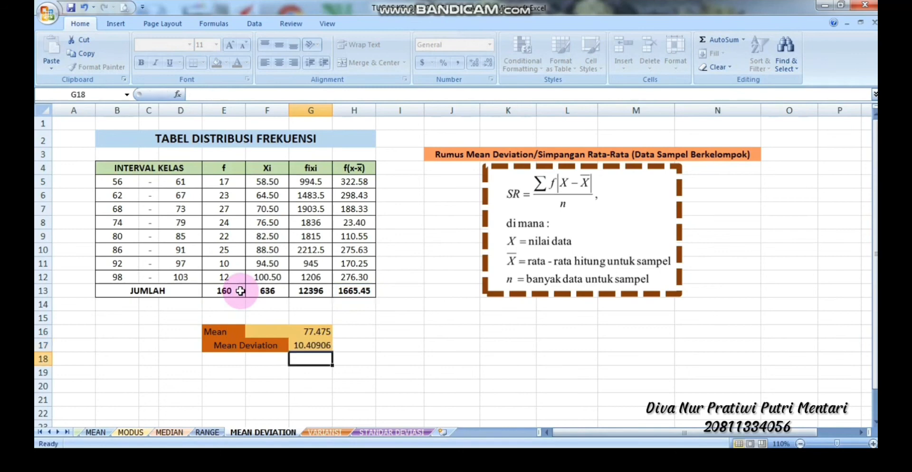
{"action": "left_click", "coordinate": [310, 344]}
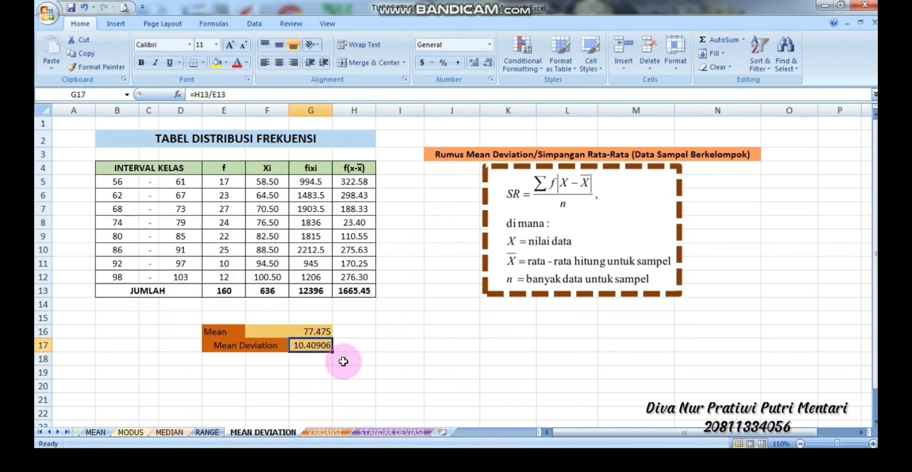
On the VARIANSI sheet, enter =E4*(F4-F15)^2 in H4 as the first class's f(x-x̄)² value.
{"action": "key", "text": "ctrl+Page_Down"}
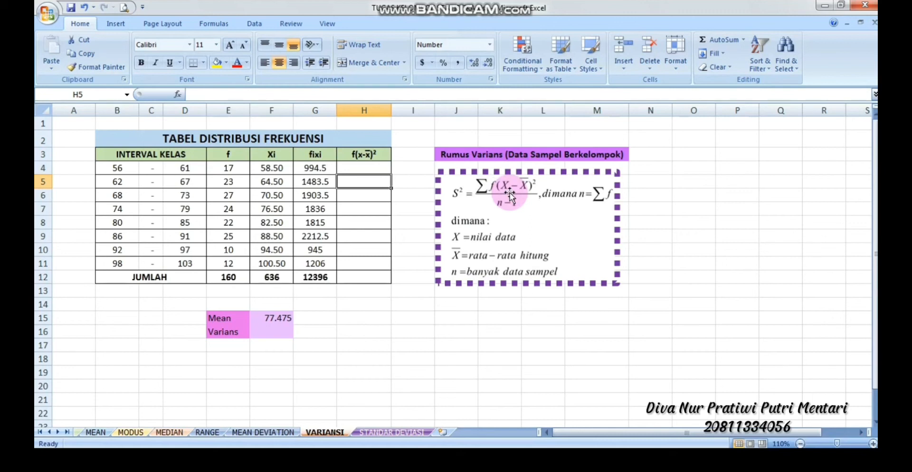
{"action": "left_click", "coordinate": [370, 168]}
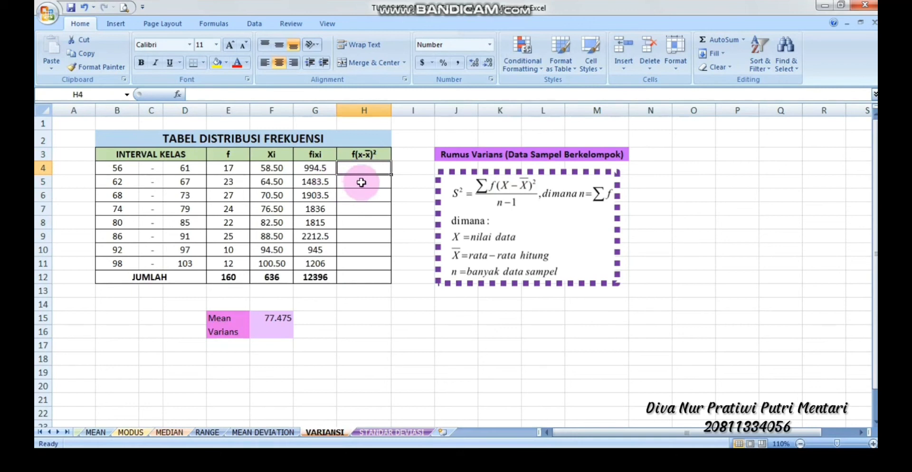
{"action": "type", "text": "="}
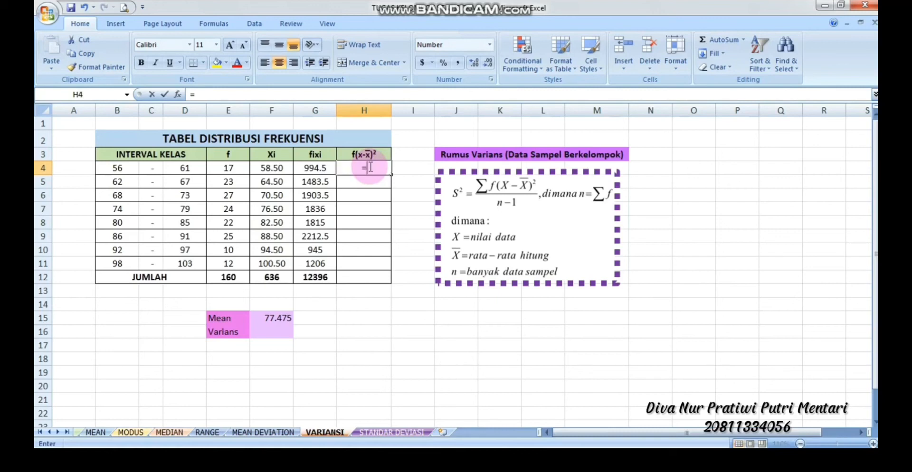
{"action": "left_click", "coordinate": [238, 169]}
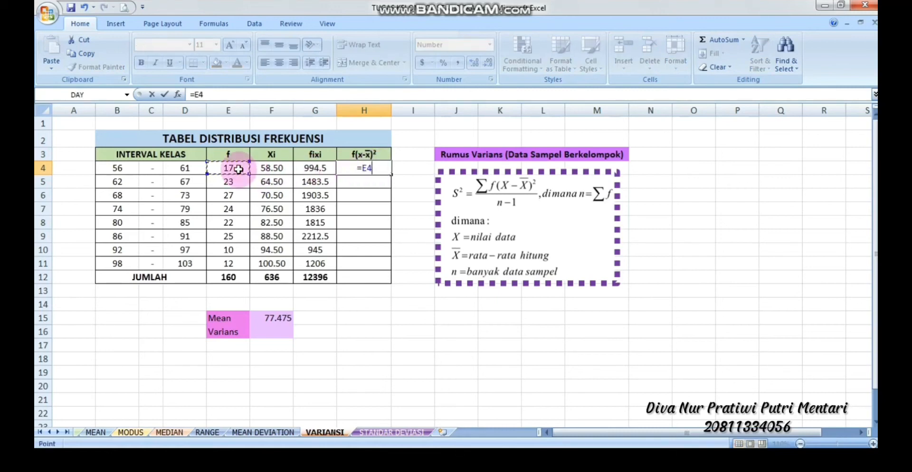
{"action": "type", "text": "*("}
{"action": "left_click", "coordinate": [262, 167]}
{"action": "type", "text": "-"}
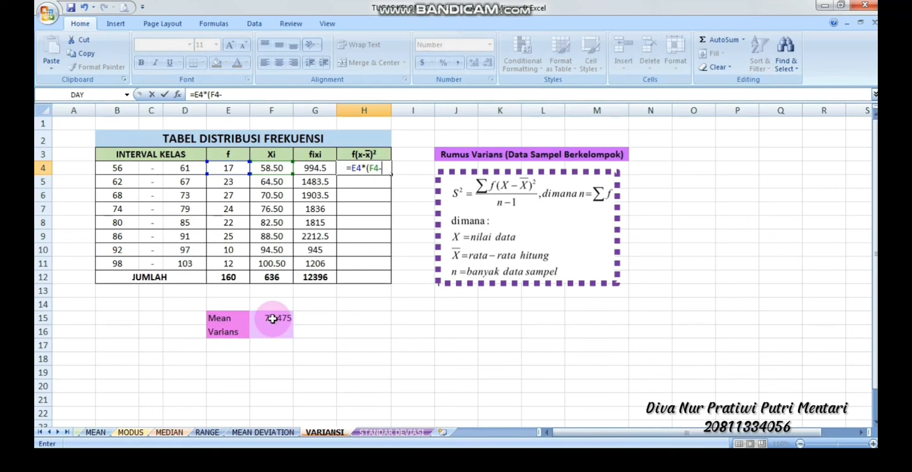
{"action": "left_click", "coordinate": [272, 319]}
{"action": "type", "text": ")"}
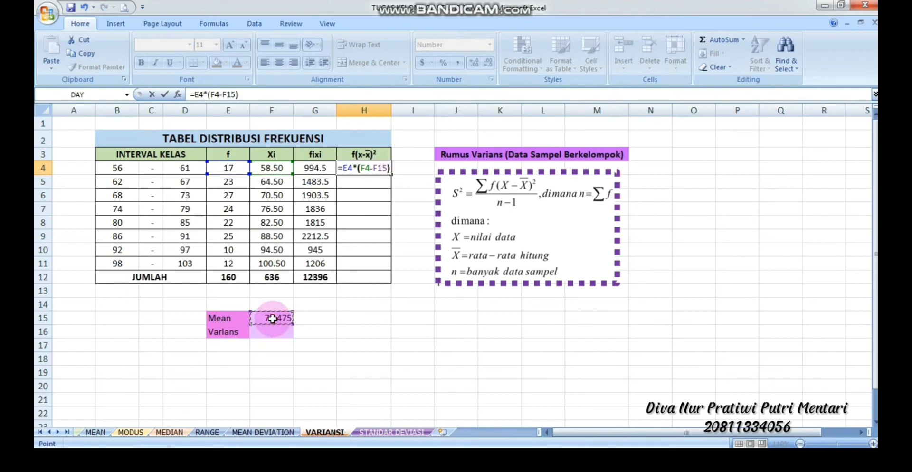
{"action": "type", "text": "^2"}
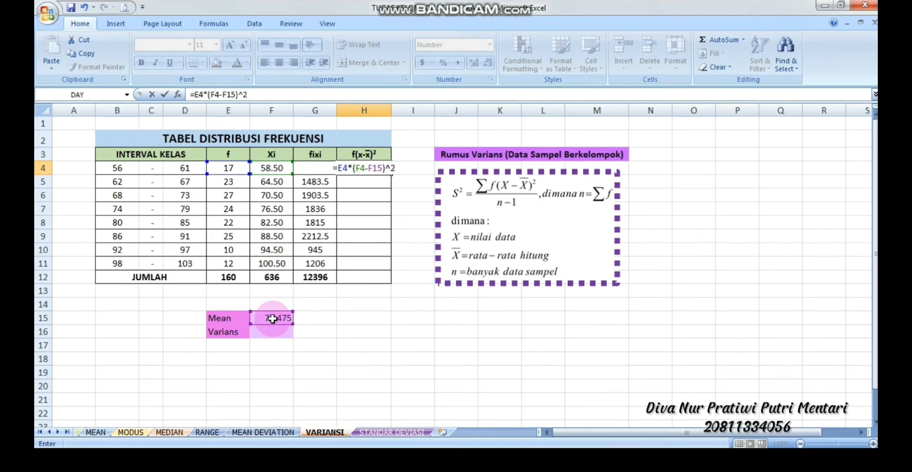
{"action": "key", "text": "Return"}
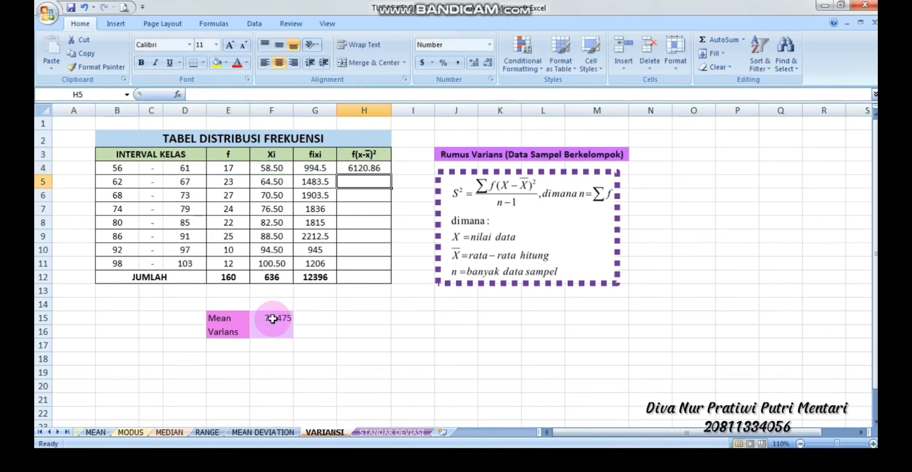
Fill the H4 formula down through H11 and correct the mean reference in H5 so it reads =E5*(F5-F15)^2.
{"action": "left_click", "coordinate": [360, 168]}
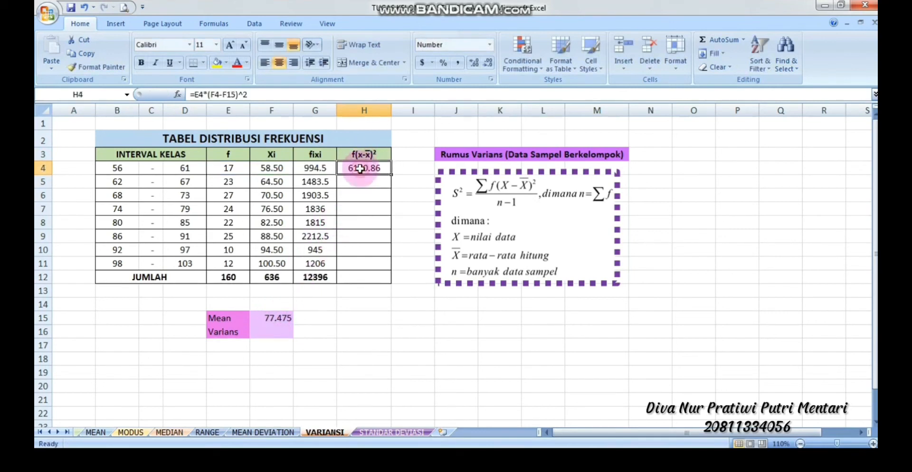
{"action": "left_click_drag", "start_coordinate": [390, 175], "coordinate": [378, 264]}
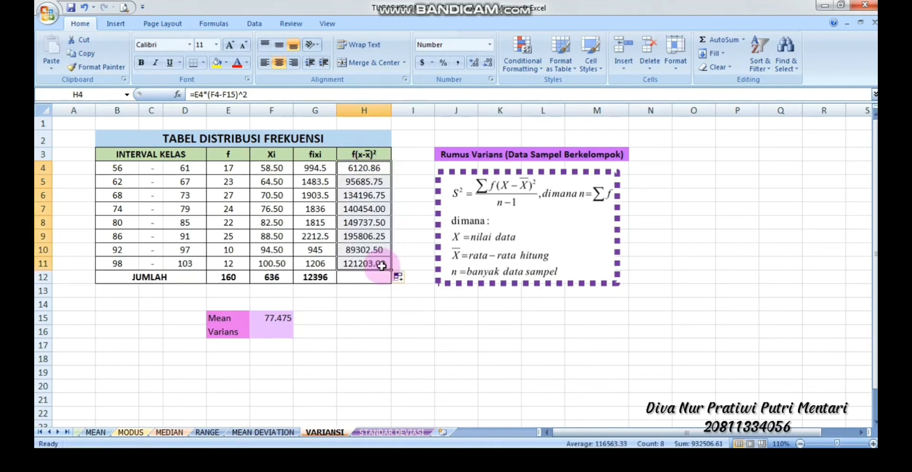
{"action": "left_click", "coordinate": [374, 188]}
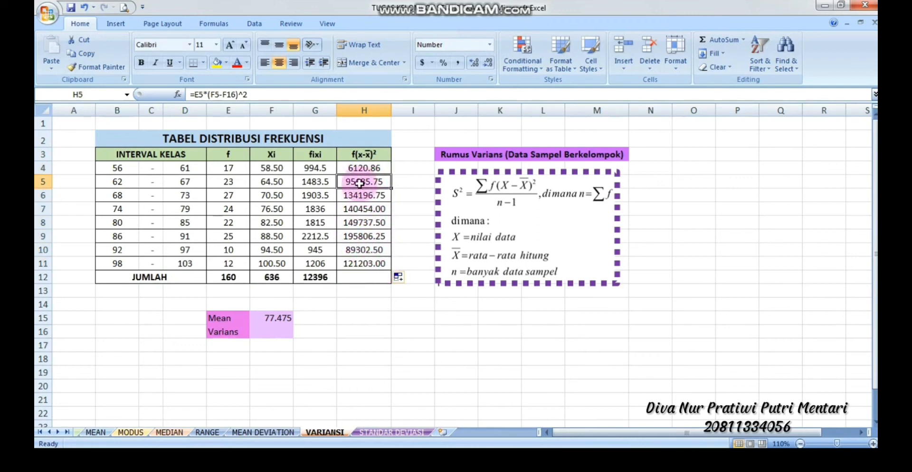
{"action": "left_click", "coordinate": [236, 94]}
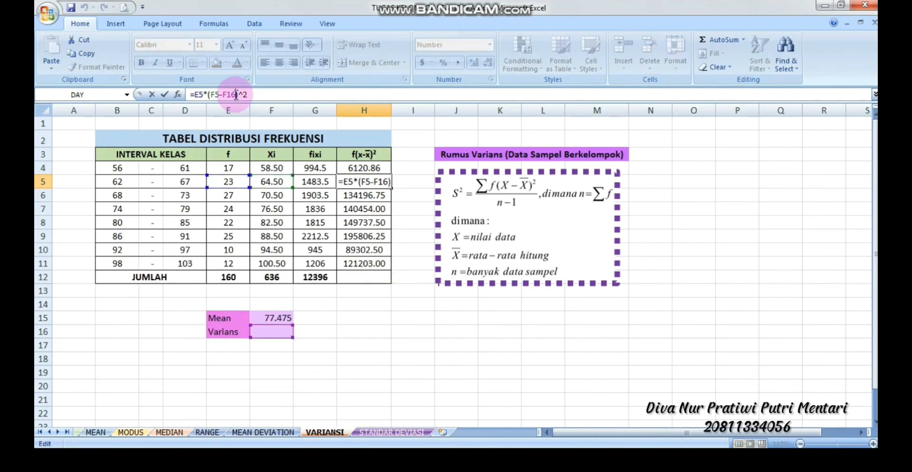
{"action": "key", "text": "BackSpace"}
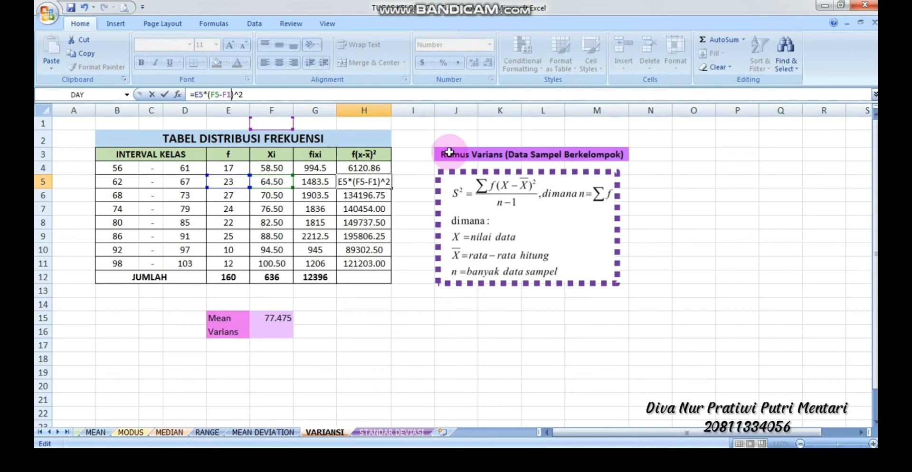
{"action": "type", "text": "5"}
{"action": "key", "text": "Return"}
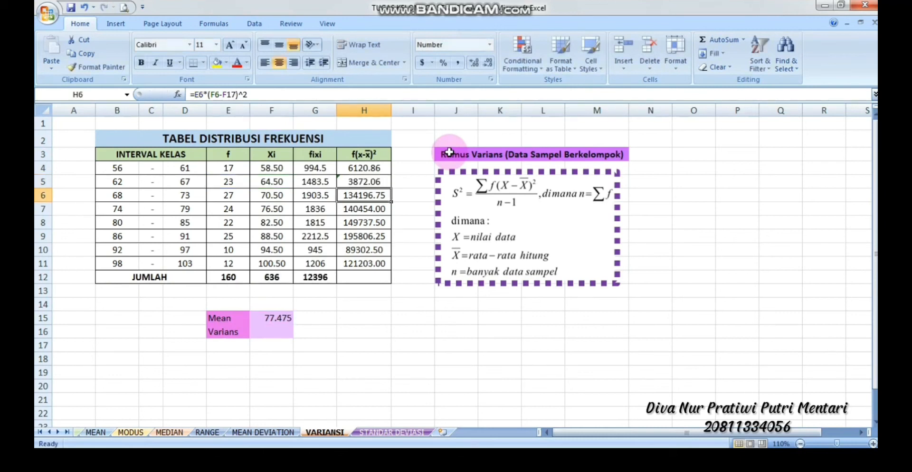
Correct the mean reference to F15 in H6 and H7, giving =E6*(F6-F15)^2 and =E7*(F7-F15)^2.
{"action": "left_click", "coordinate": [234, 95]}
{"action": "key", "text": "BackSpace"}
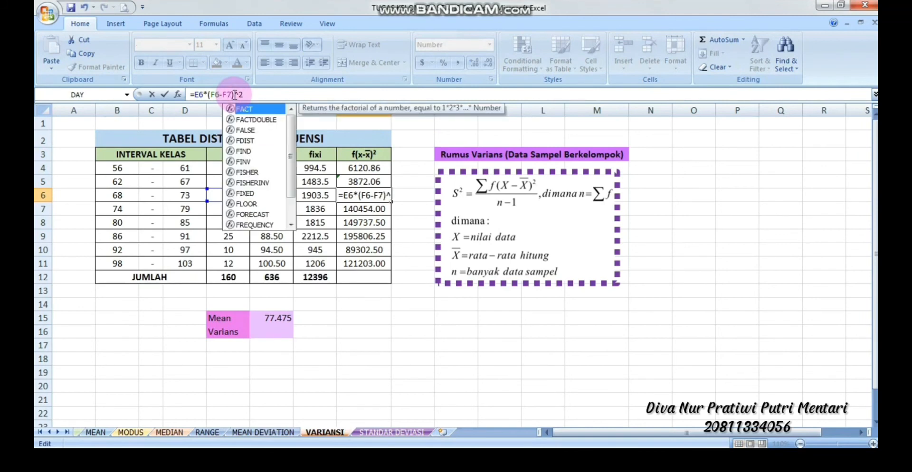
{"action": "key", "text": "Delete"}
{"action": "type", "text": "15"}
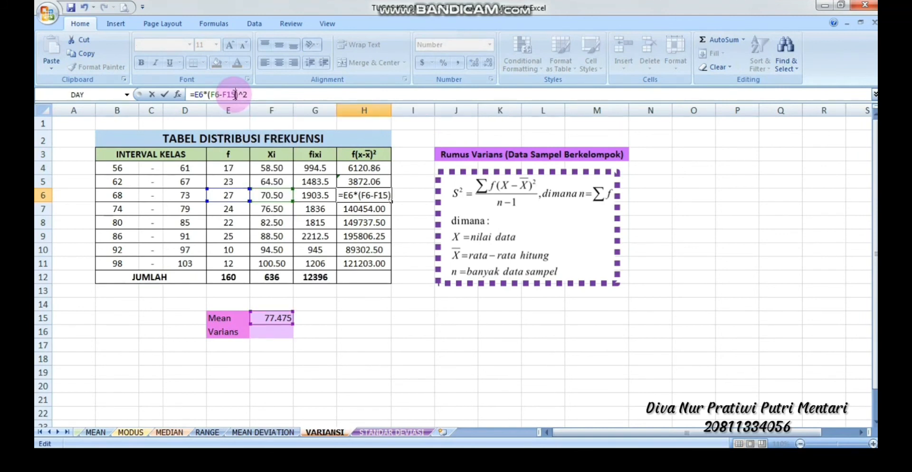
{"action": "key", "text": "Return"}
{"action": "left_click", "coordinate": [235, 95]}
{"action": "key", "text": "BackSpace"}
{"action": "key", "text": "Delete"}
{"action": "type", "text": "15"}
{"action": "key", "text": "Return"}
Change the mean reference to F15 in the H8 and H9 formulas, so H9 reads =E9*(F9-F15)^2.
{"action": "left_click", "coordinate": [235, 95]}
{"action": "key", "text": "BackSpace"}
{"action": "type", "text": "5"}
{"action": "key", "text": "Return"}
{"action": "left_click", "coordinate": [235, 94]}
{"action": "key", "text": "BackSpace"}
{"action": "type", "text": "5"}
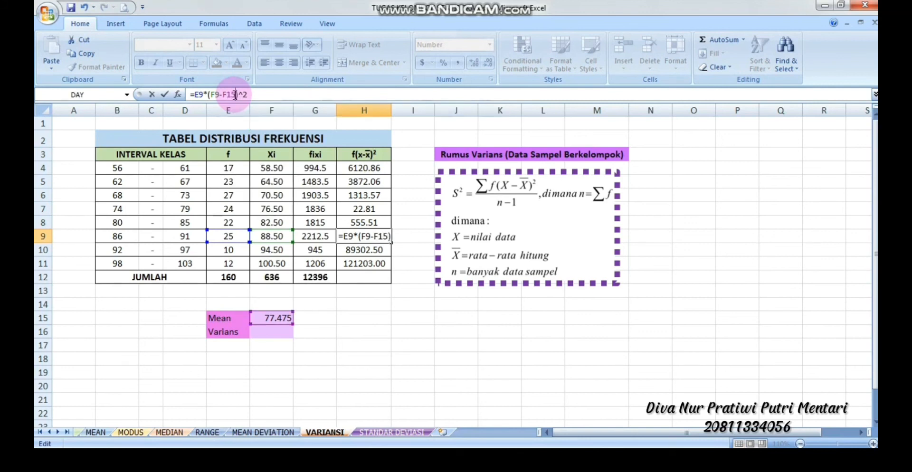
{"action": "key", "text": "Return"}
Point the H10 and H11 formulas at the mean in F15, giving =E10*(F10-F15)^2 and =E11*(F11-F15)^2, and check the column's formulas.
{"action": "left_click", "coordinate": [235, 95]}
{"action": "key", "text": "BackSpace"}
{"action": "key", "text": "BackSpace"}
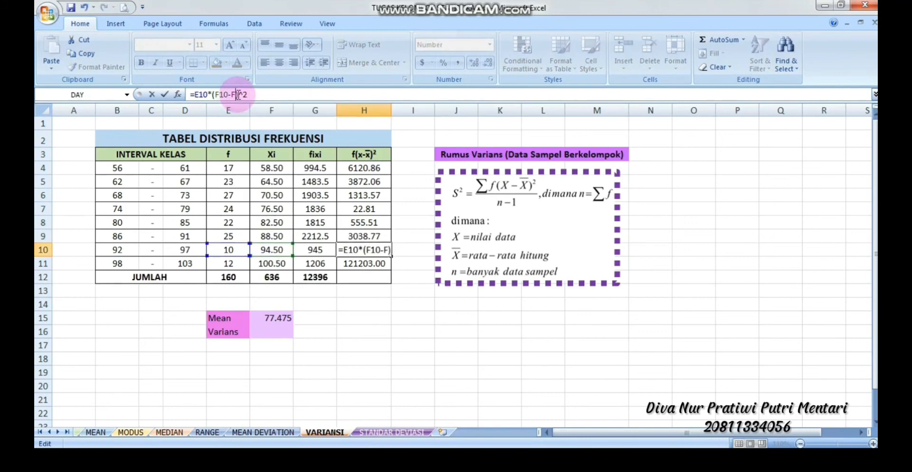
{"action": "type", "text": "15"}
{"action": "key", "text": "Return"}
{"action": "left_click", "coordinate": [238, 94]}
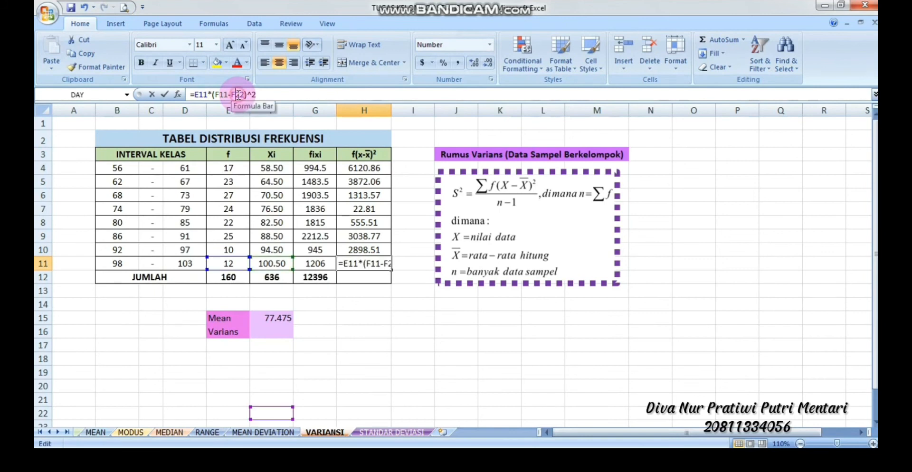
{"action": "key", "text": "BackSpace"}
{"action": "key", "text": "BackSpace"}
{"action": "type", "text": "15"}
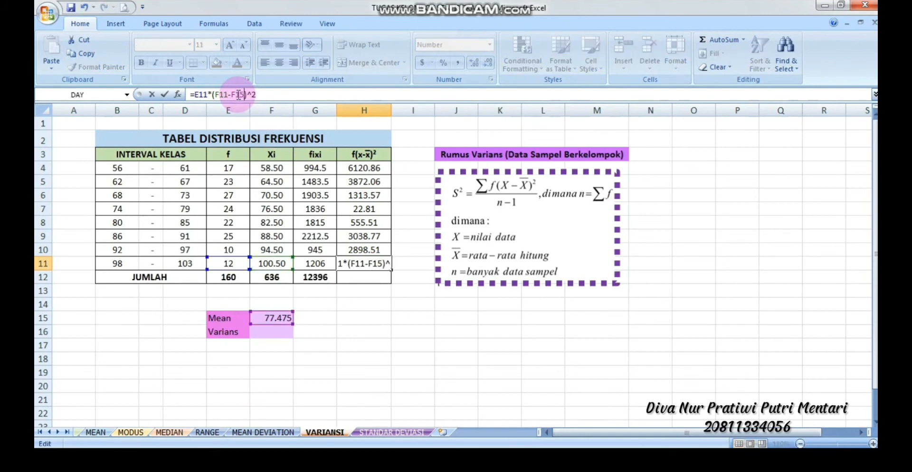
{"action": "key", "text": "Return"}
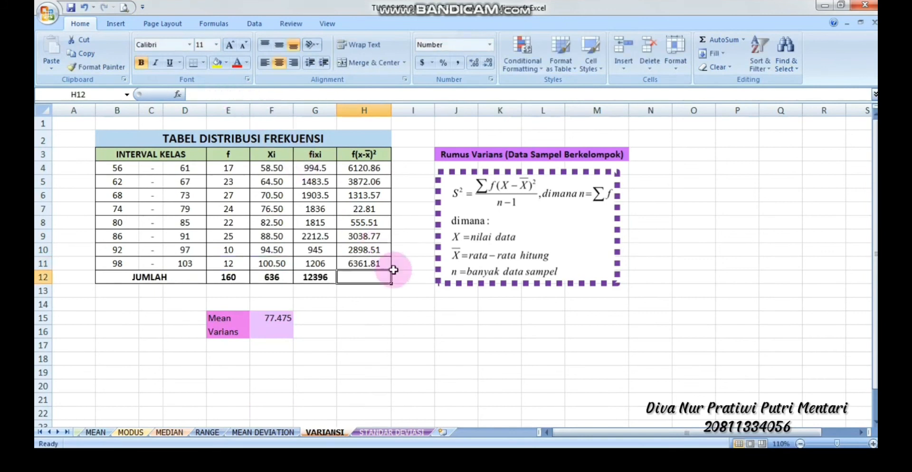
{"action": "left_click", "coordinate": [373, 166]}
{"action": "left_click", "coordinate": [373, 182]}
{"action": "left_click", "coordinate": [373, 206]}
{"action": "left_click", "coordinate": [371, 238]}
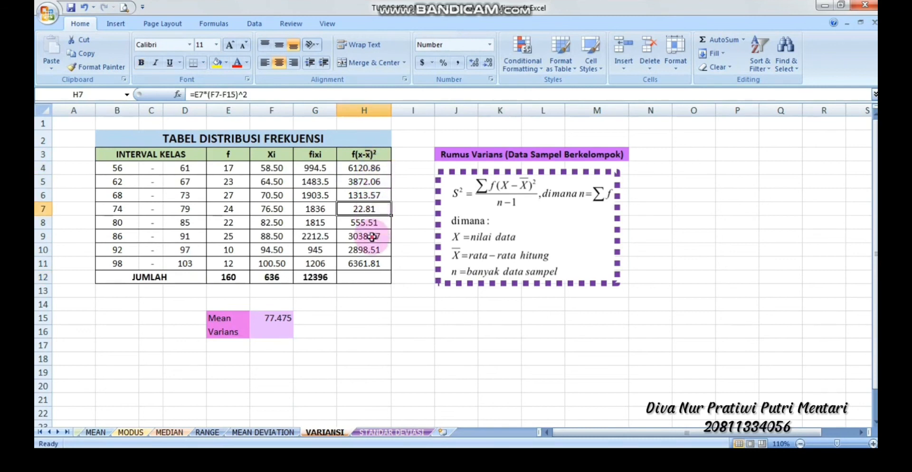
Total the f(x-x̄)² column in the JUMLAH row by entering =SUM(H4:H11) in H12.
{"action": "left_click", "coordinate": [369, 276]}
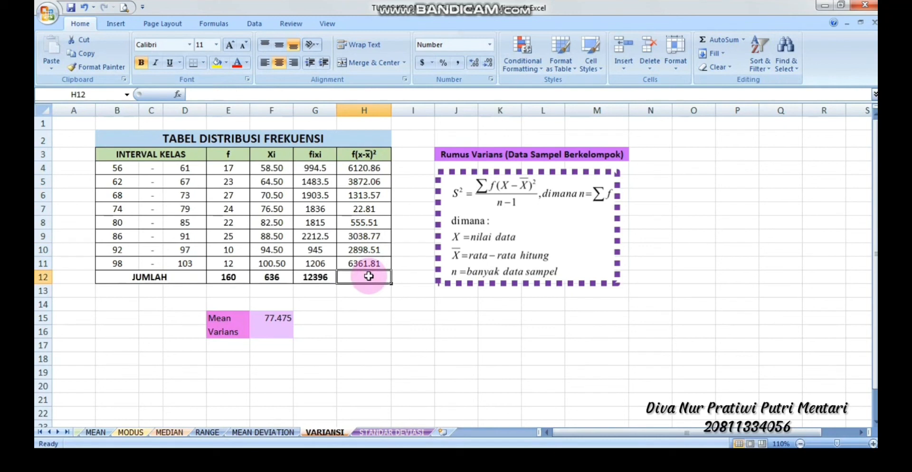
{"action": "type", "text": "=S"}
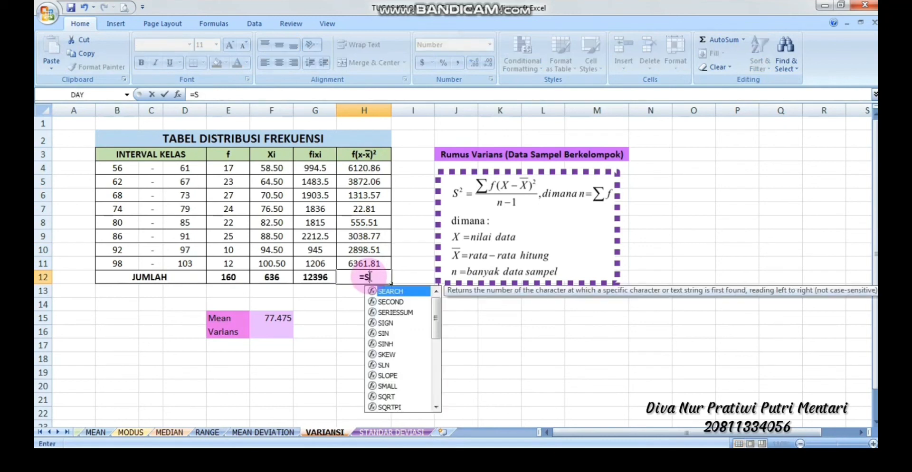
{"action": "type", "text": "UM"}
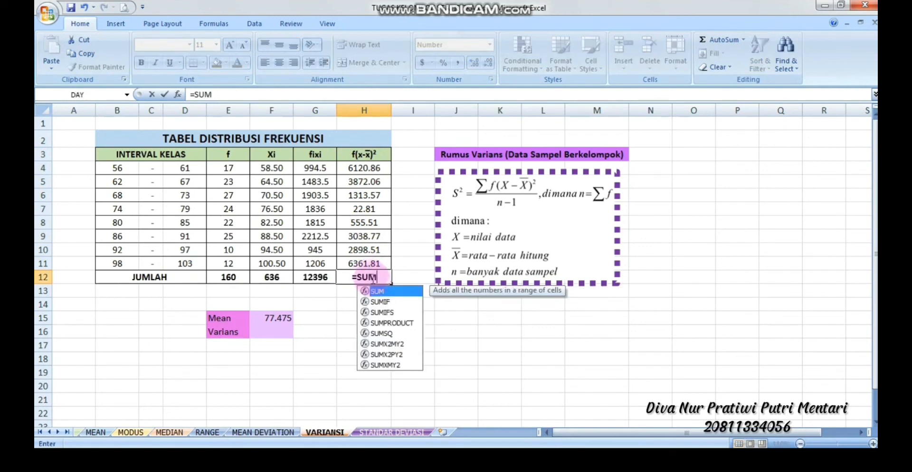
{"action": "double_click", "coordinate": [379, 292]}
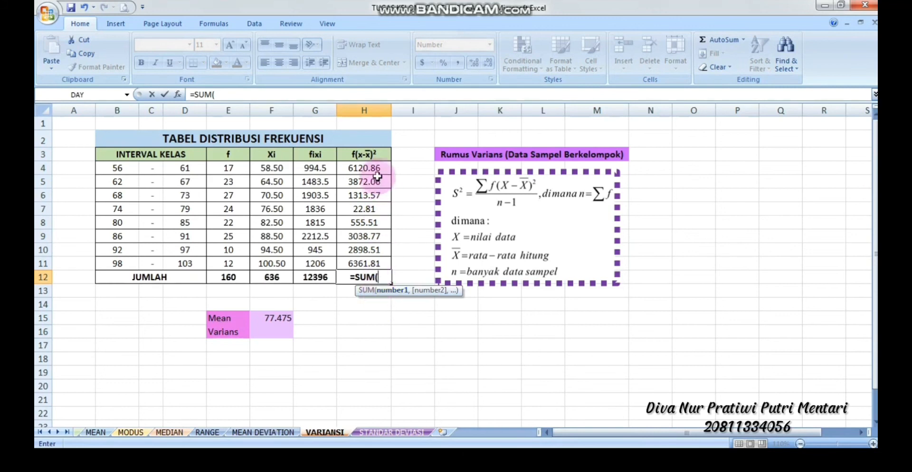
{"action": "left_click_drag", "start_coordinate": [376, 169], "coordinate": [376, 265]}
{"action": "type", "text": ")"}
{"action": "key", "text": "Return"}
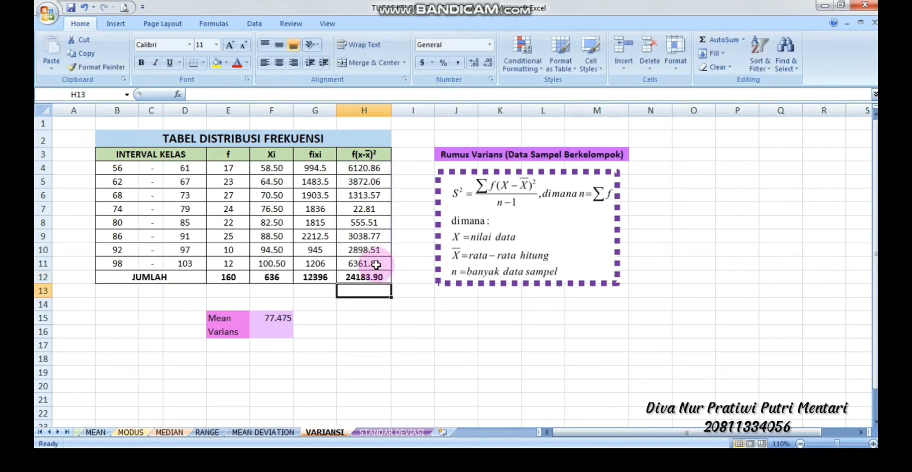
{"action": "left_click", "coordinate": [362, 278]}
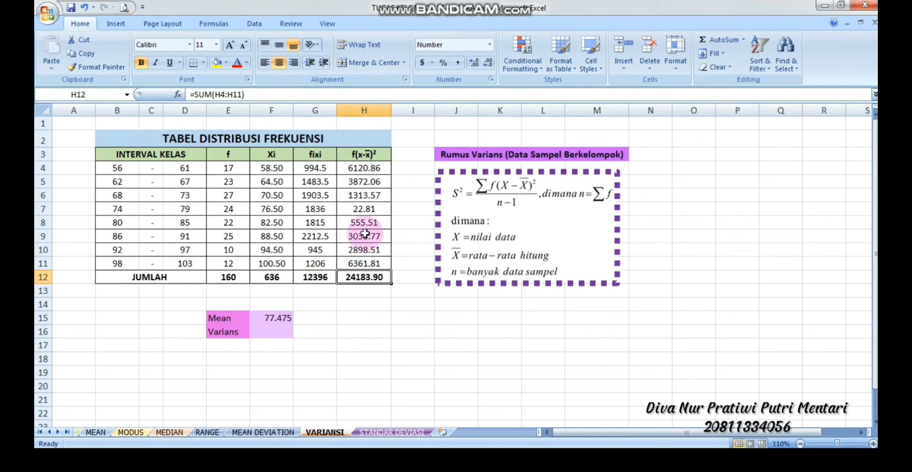
Calculate the Varians value in F16 with the formula =H12/E12-1.
{"action": "left_click", "coordinate": [283, 338]}
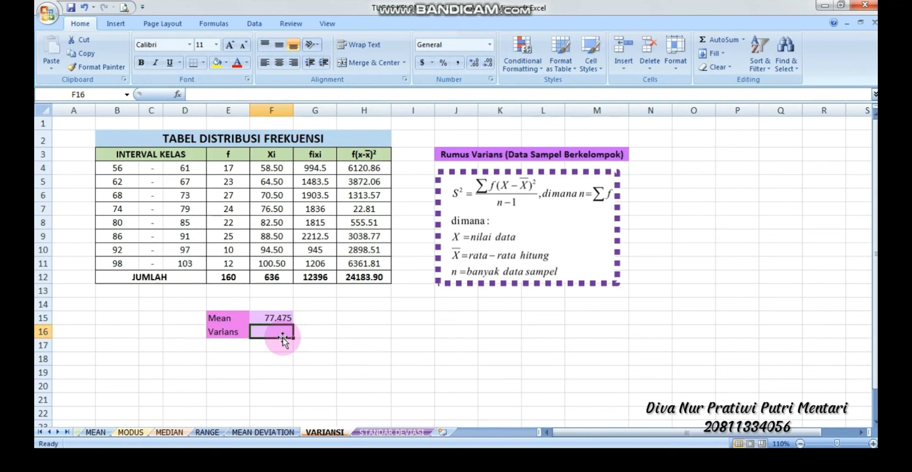
{"action": "type", "text": "="}
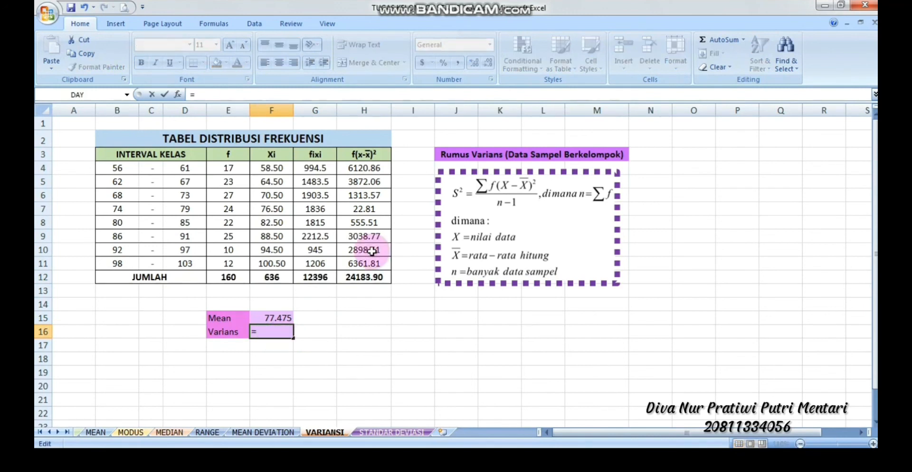
{"action": "left_click", "coordinate": [355, 279]}
{"action": "type", "text": "/"}
{"action": "left_click", "coordinate": [224, 278]}
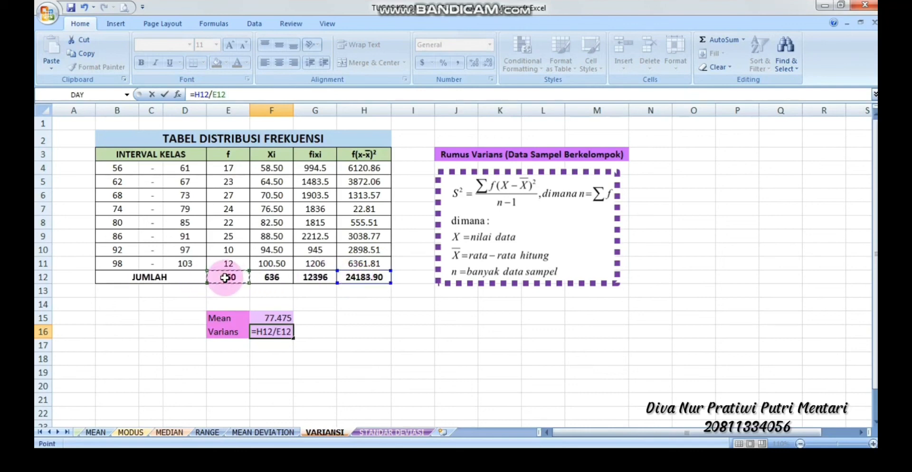
{"action": "type", "text": "-1"}
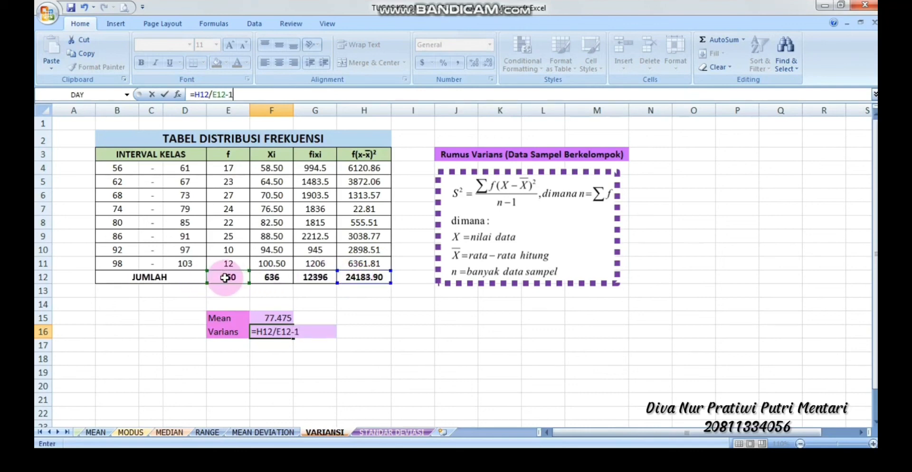
{"action": "key", "text": "Return"}
{"action": "left_click", "coordinate": [278, 332]}
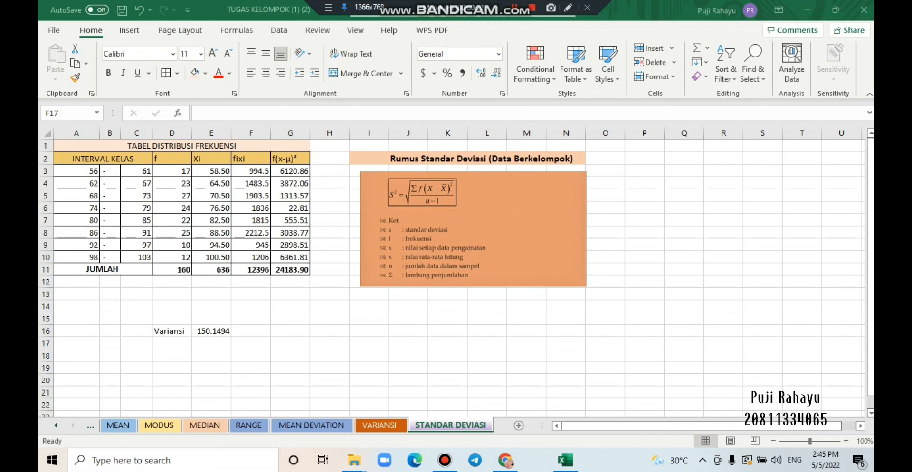
On the STANDAR DEVIASI sheet, enter the label "Standar Deviasi" in D17 below the Variansi label.
{"action": "left_click", "coordinate": [251, 343]}
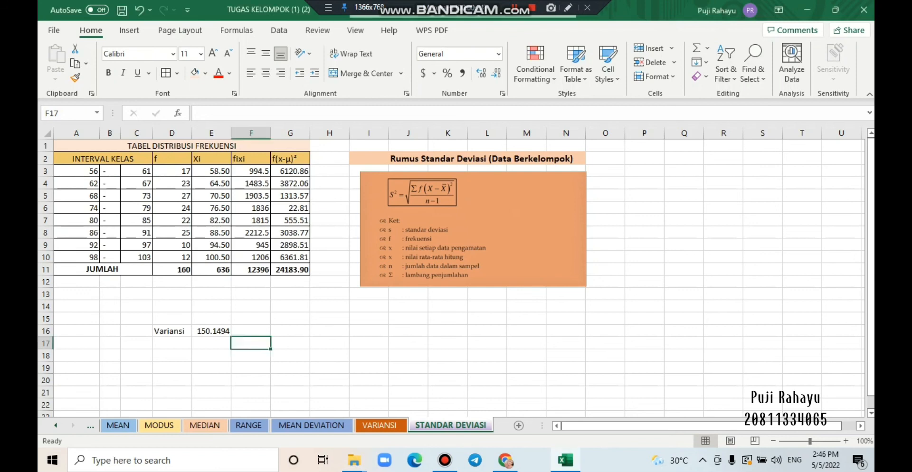
{"action": "key", "text": "Left"}
{"action": "key", "text": "Left"}
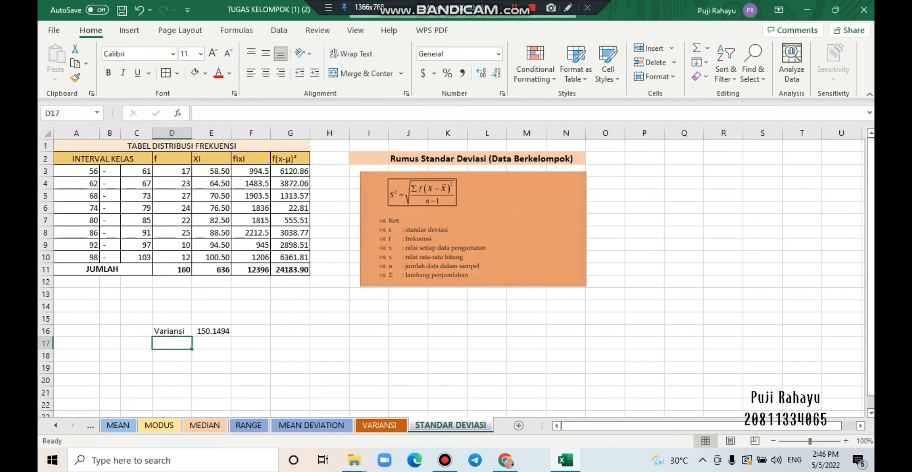
{"action": "type", "text": "S"}
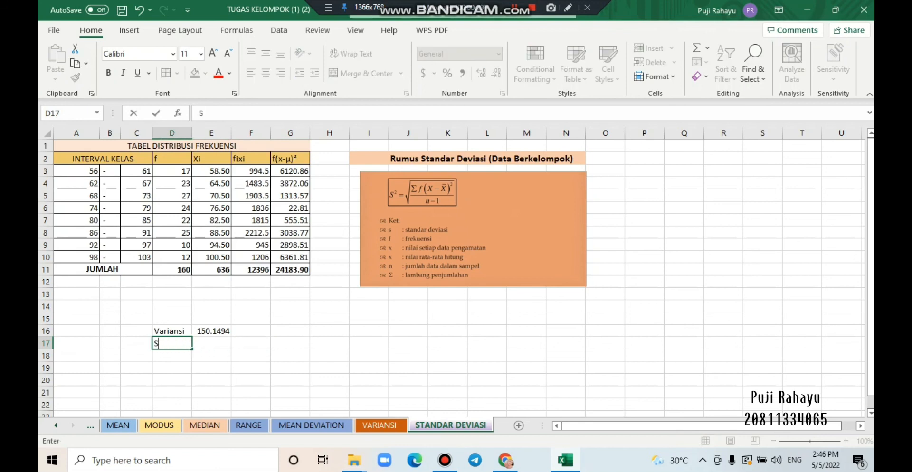
{"action": "type", "text": "tandar Deviasi"}
{"action": "key", "text": "Tab"}
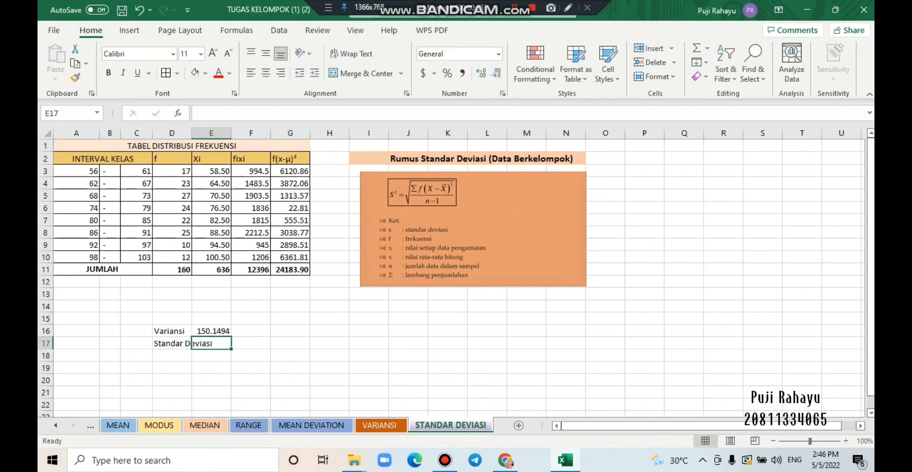
Calculate the standard deviation in F17 as the square root of the variance with =SQRT(E16).
{"action": "key", "text": "Right"}
{"action": "type", "text": "="}
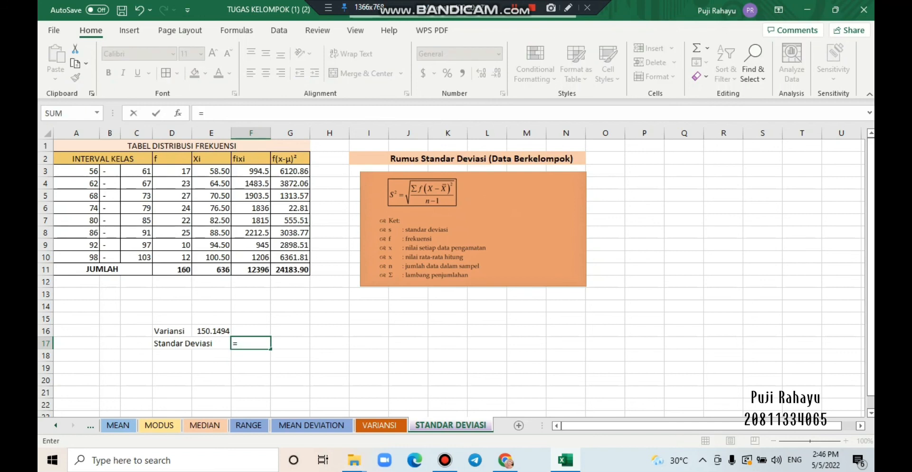
{"action": "type", "text": "S"}
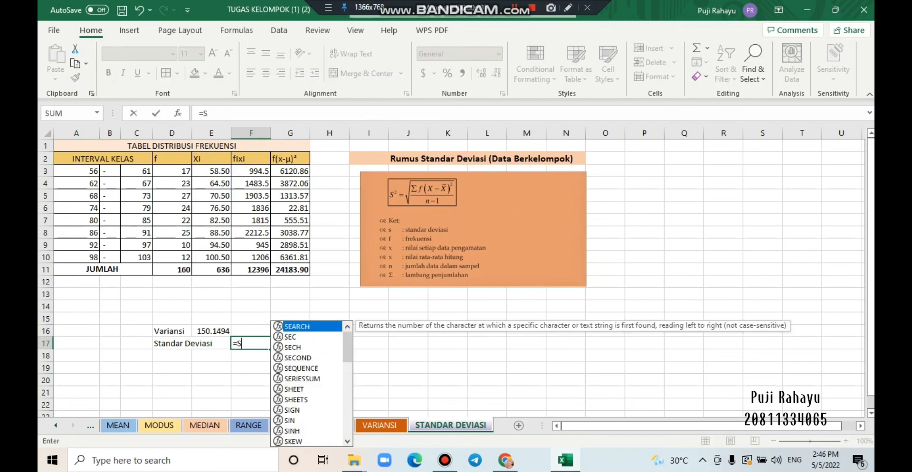
{"action": "type", "text": "Q"}
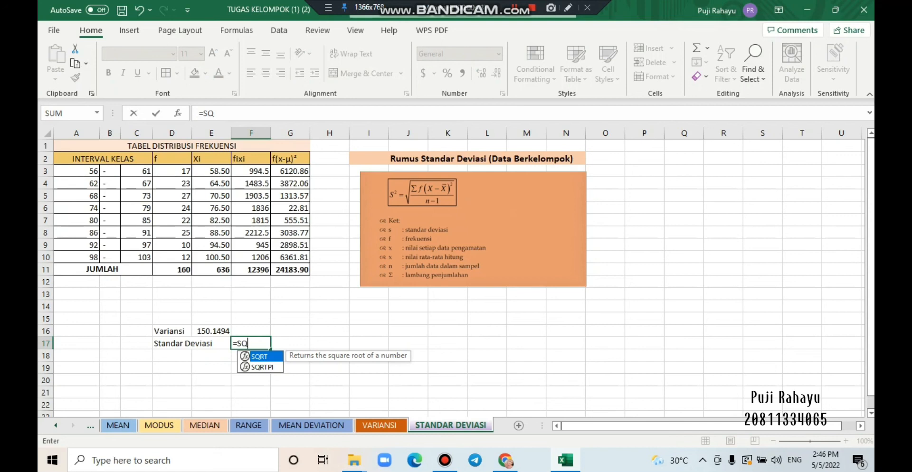
{"action": "key", "text": "Tab"}
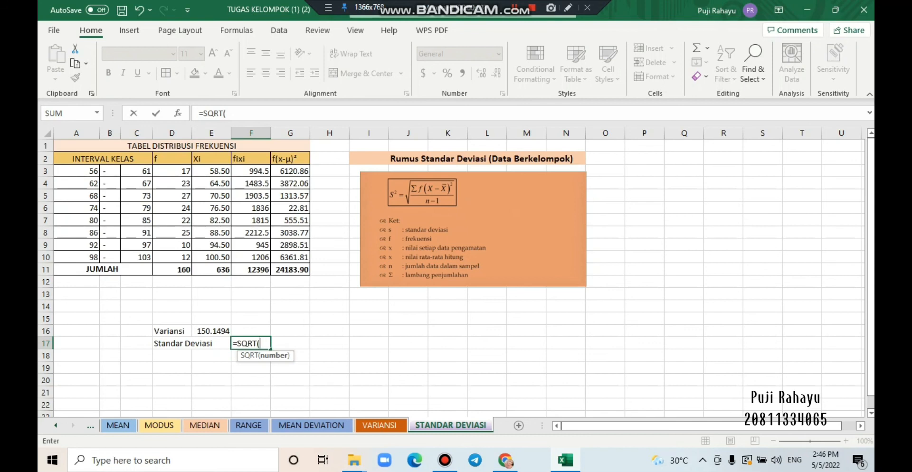
{"action": "left_click", "coordinate": [211, 331]}
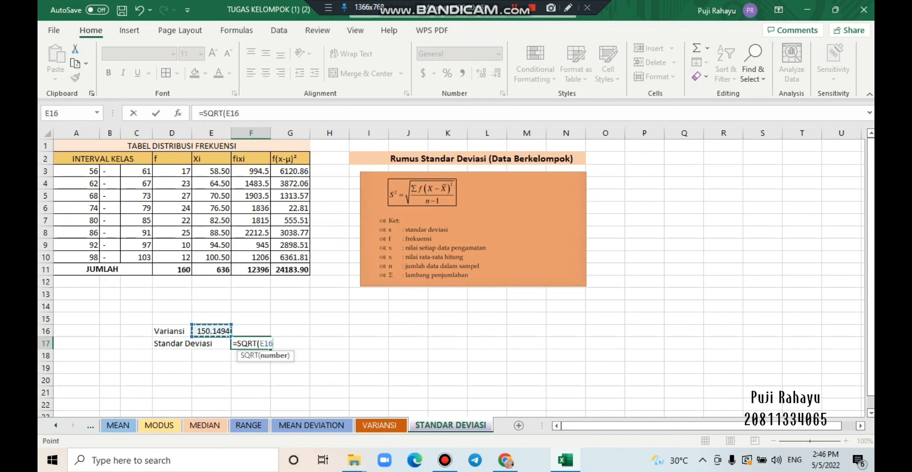
{"action": "type", "text": ")"}
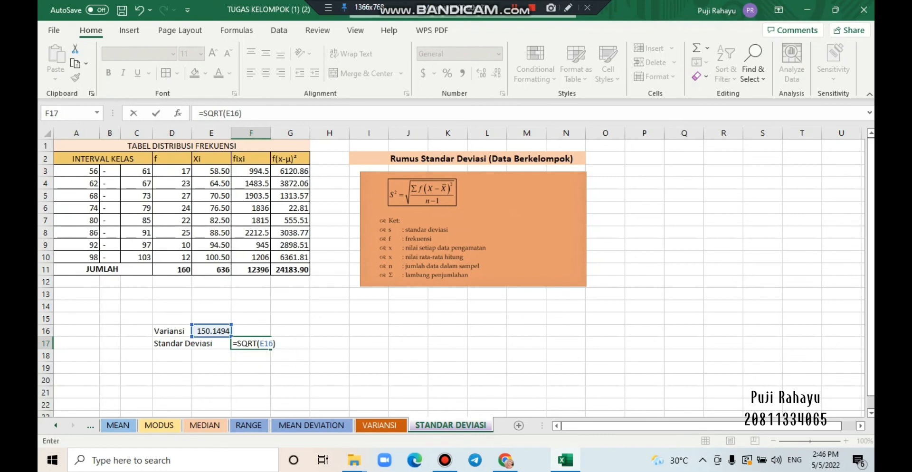
{"action": "key", "text": "Return"}
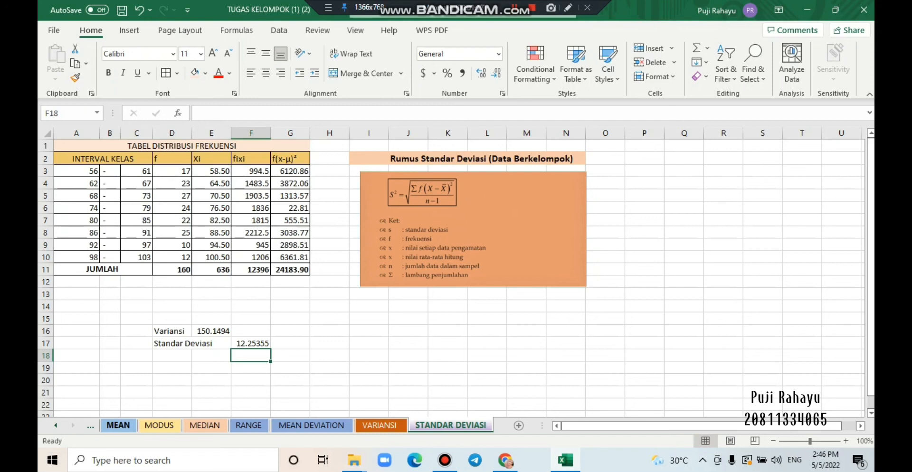
Review the results on the MEAN, MODUS, MEDIAN, RANGE, MEAN DEVIATION, VARIANSI and STANDAR DEVIASI sheets in turn.
{"action": "left_click", "coordinate": [118, 425]}
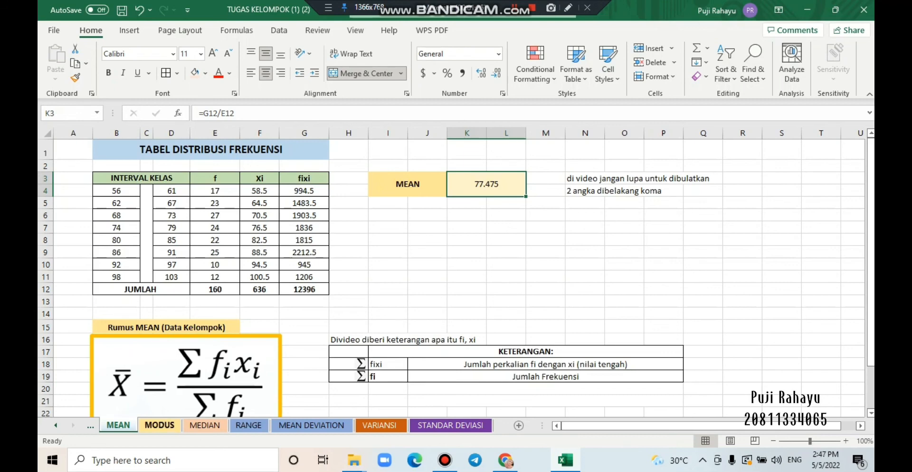
{"action": "left_click", "coordinate": [159, 425]}
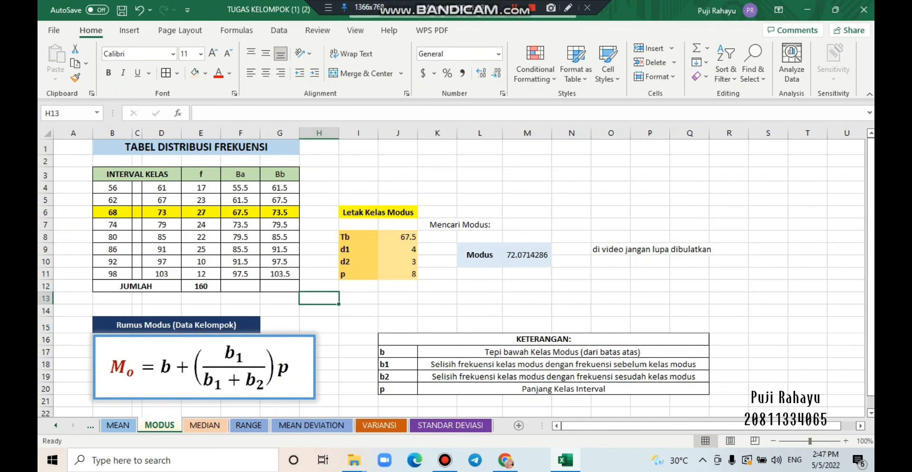
{"action": "left_click", "coordinate": [204, 425]}
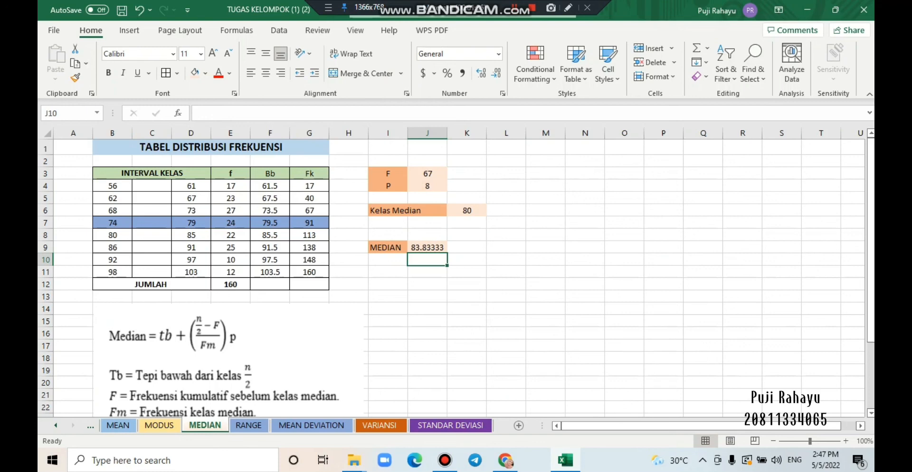
{"action": "left_click", "coordinate": [249, 424]}
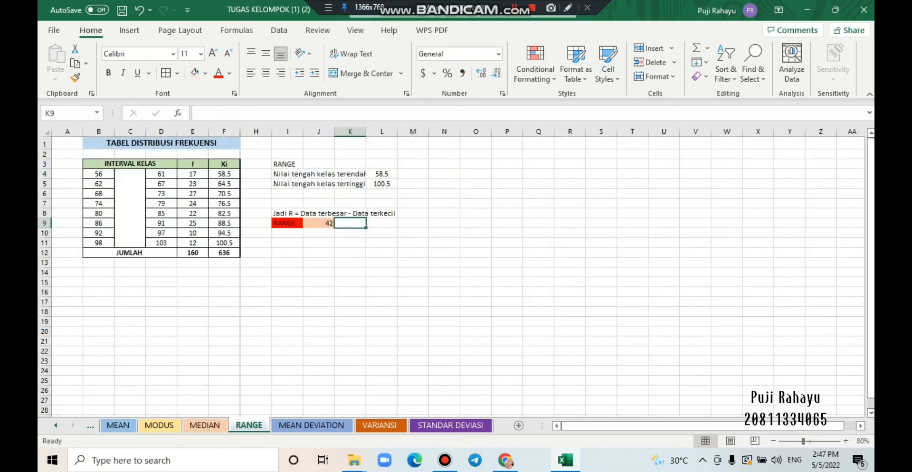
{"action": "left_click", "coordinate": [311, 424]}
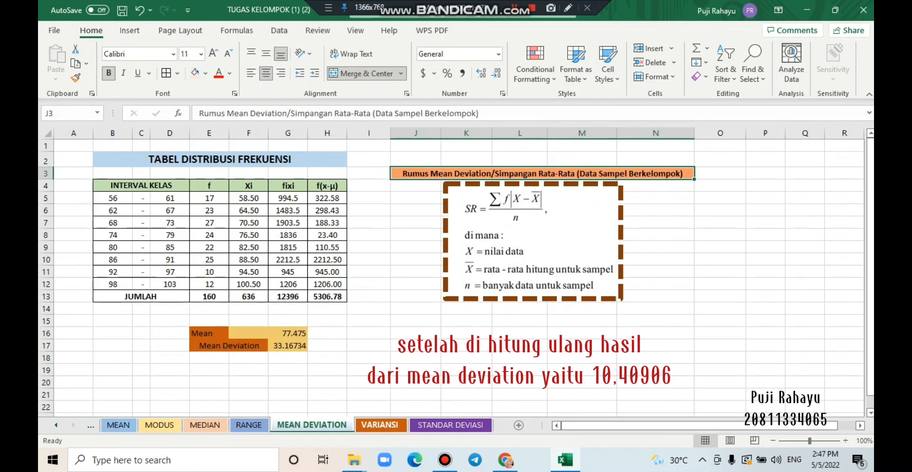
{"action": "left_click", "coordinate": [380, 424]}
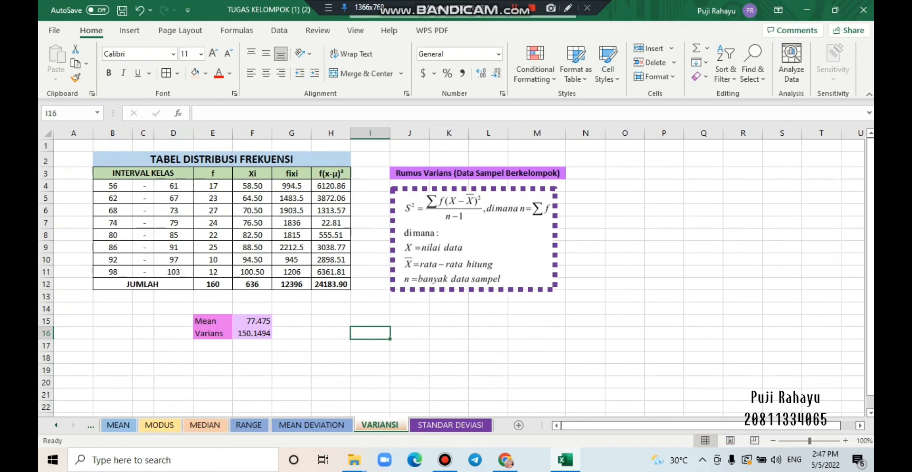
{"action": "left_click", "coordinate": [450, 424]}
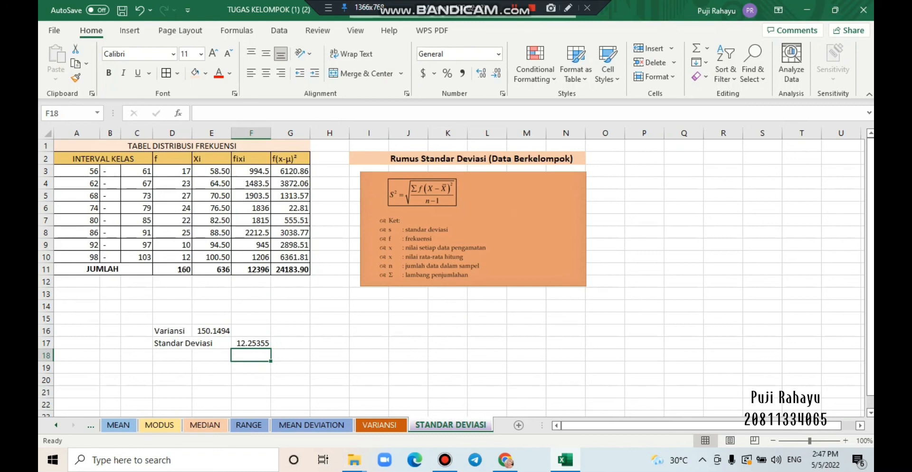
{"action": "left_click", "coordinate": [290, 342]}
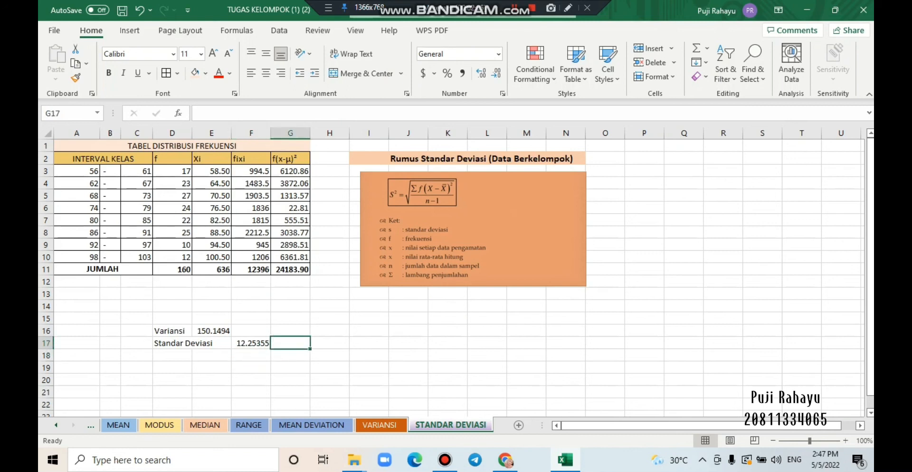